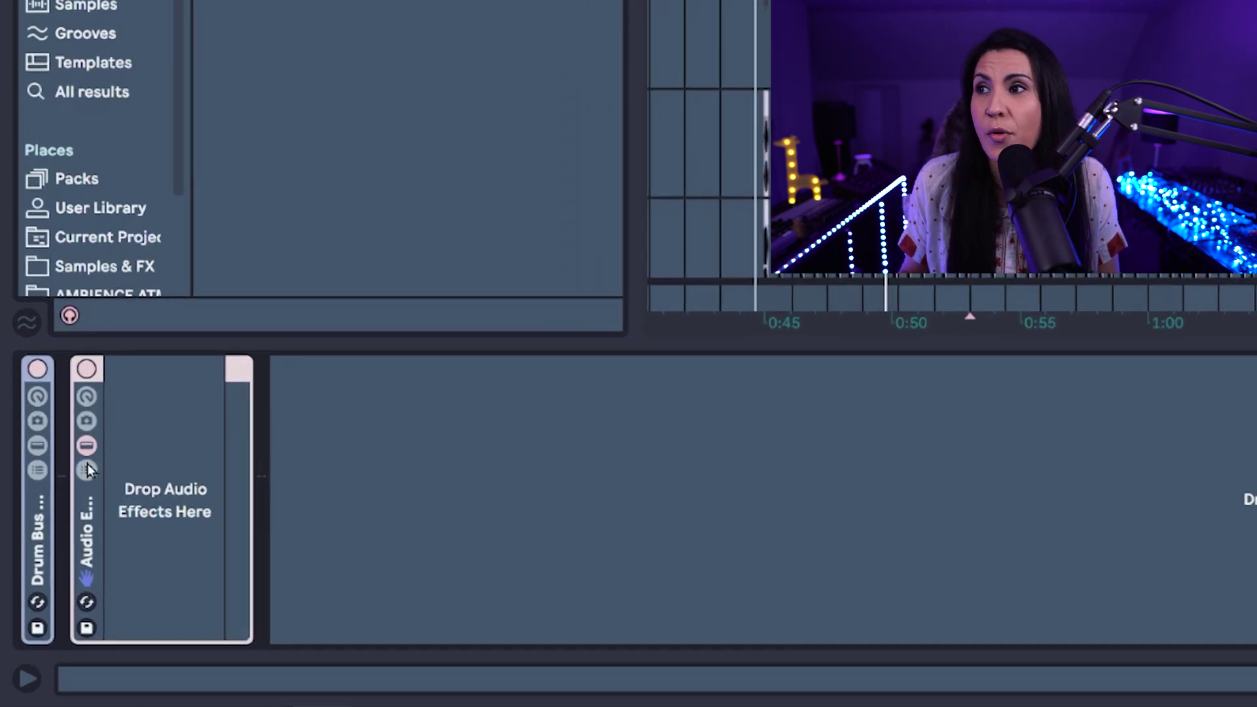
Show the Audio Effect Rack's chain list and create two empty chains in it
{"action": "left_click", "coordinate": [45, 583]}
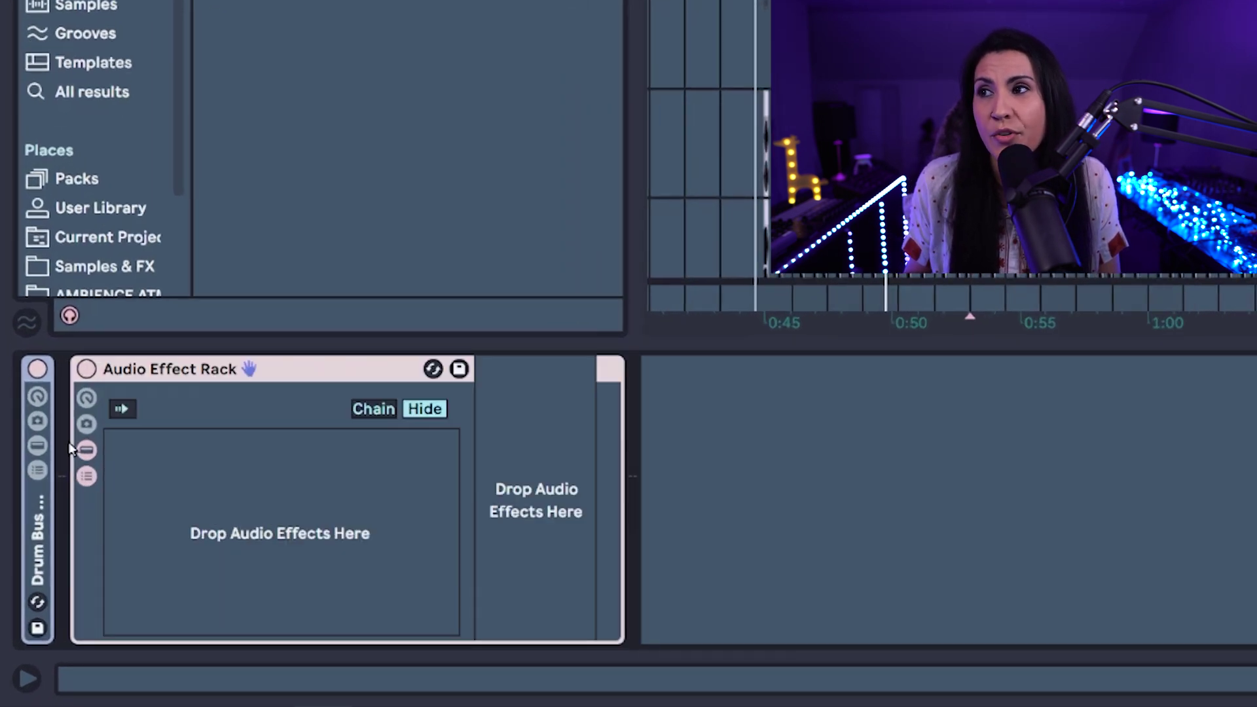
{"action": "right_click", "coordinate": [226, 460]}
{"action": "left_click", "coordinate": [309, 477]}
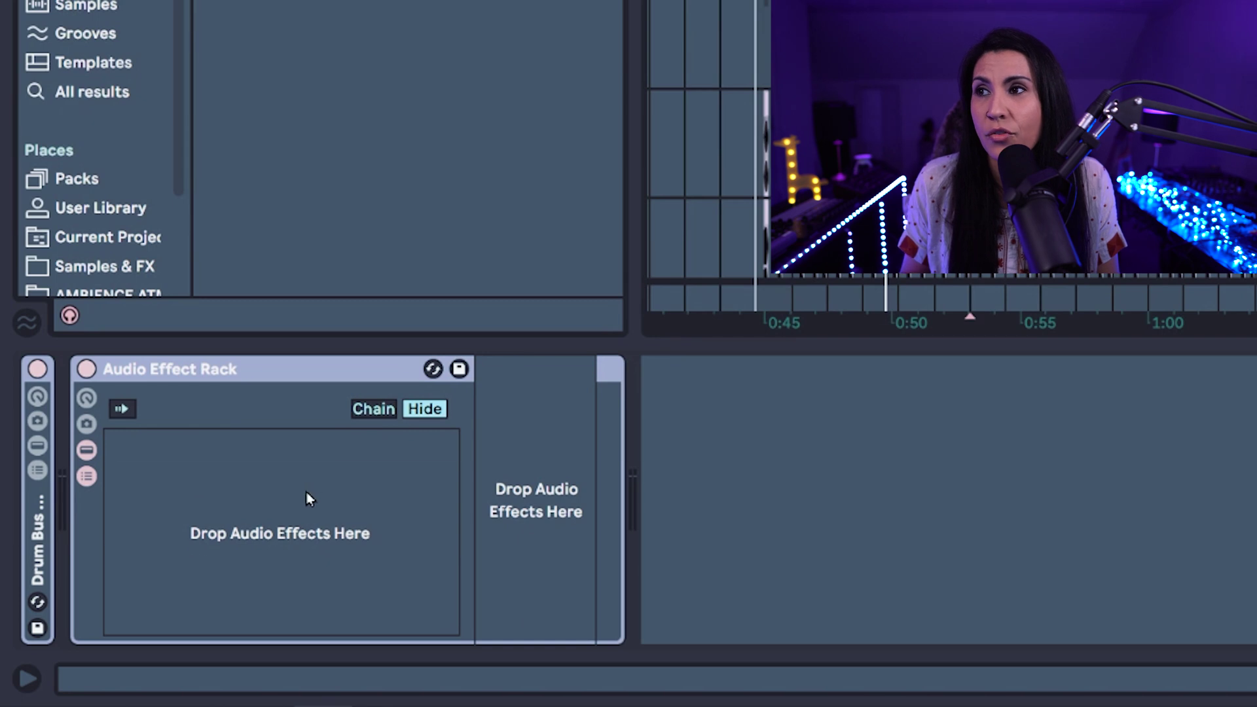
{"action": "right_click", "coordinate": [190, 500]}
{"action": "left_click", "coordinate": [268, 515]}
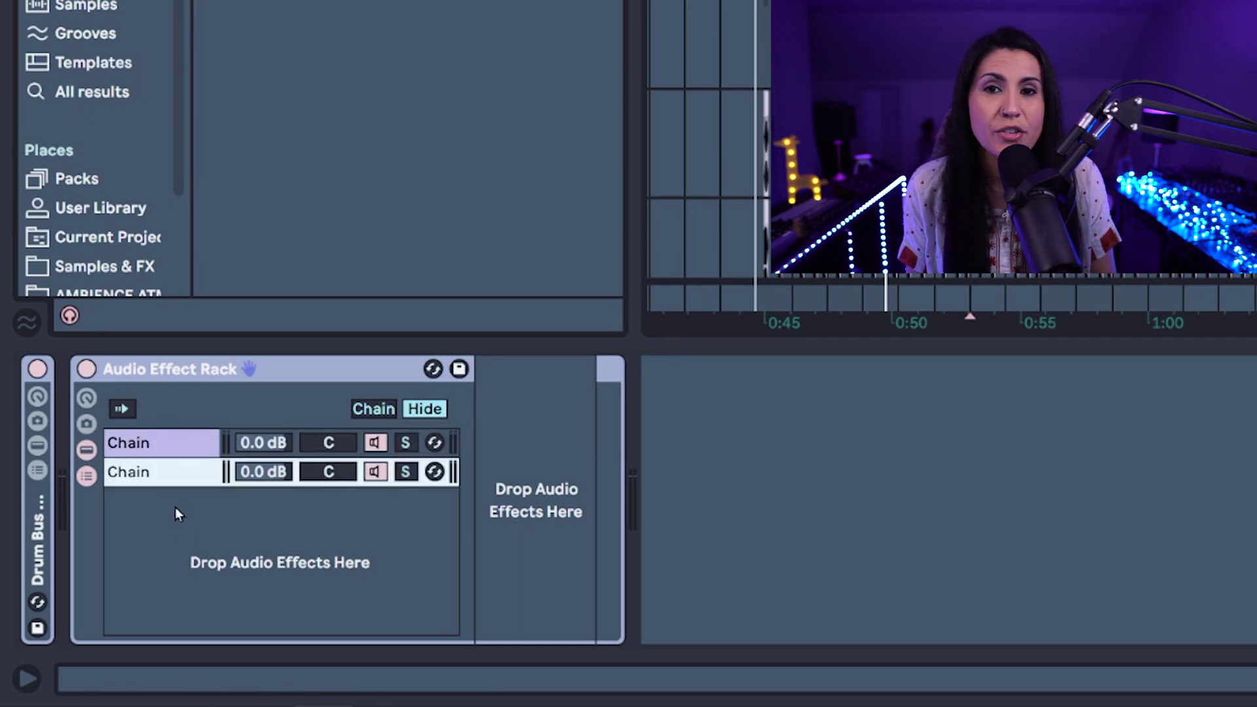
Rename the rack's first chain DRY and the second chain WET
{"action": "left_click", "coordinate": [118, 446]}
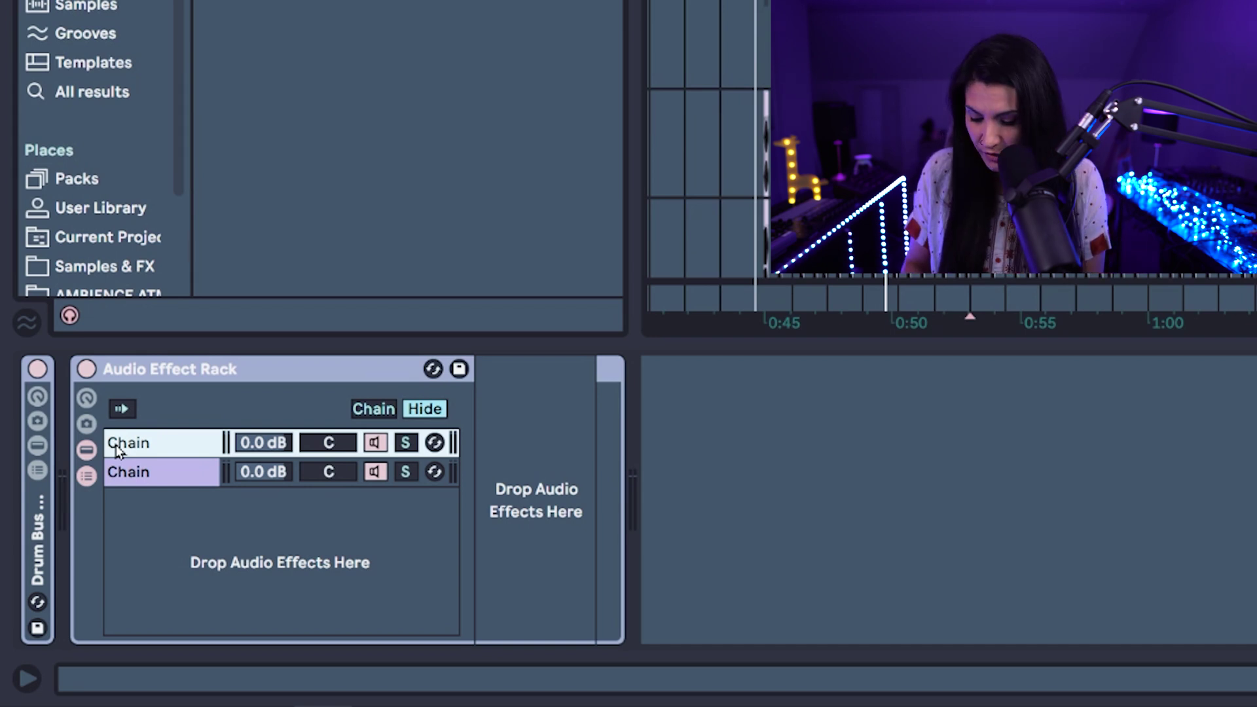
{"action": "key", "text": "ctrl+r"}
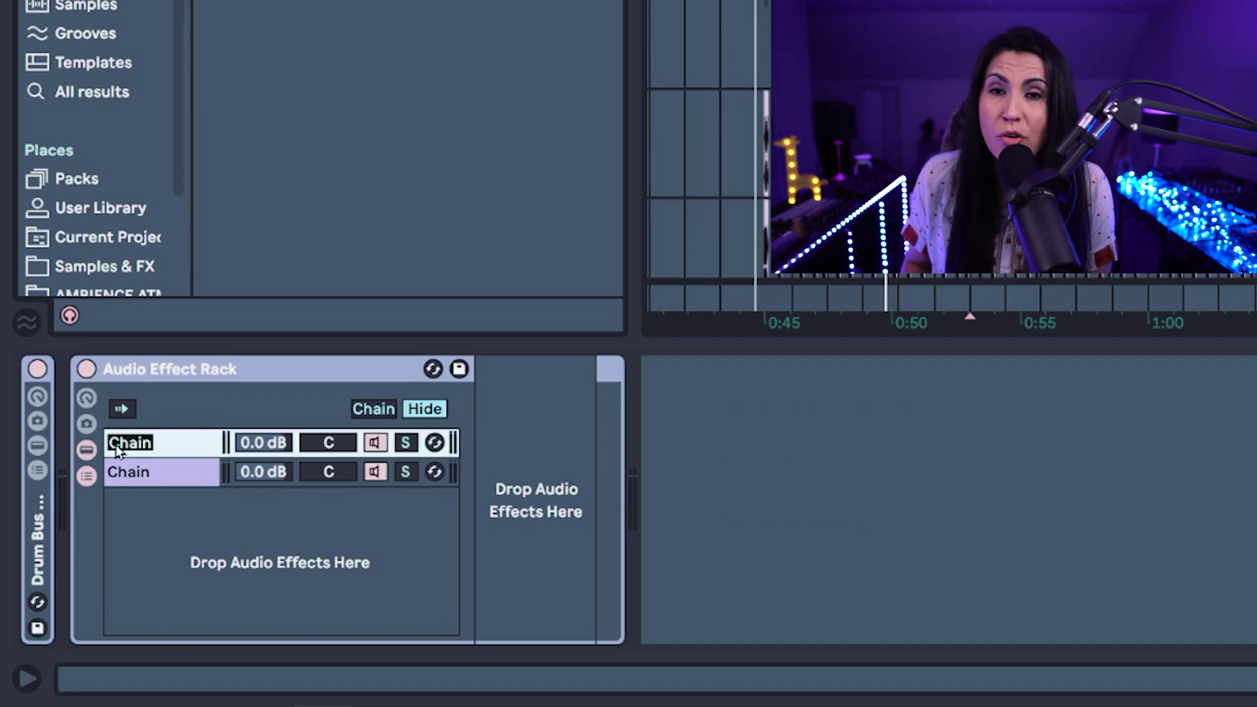
{"action": "type", "text": "DRY"}
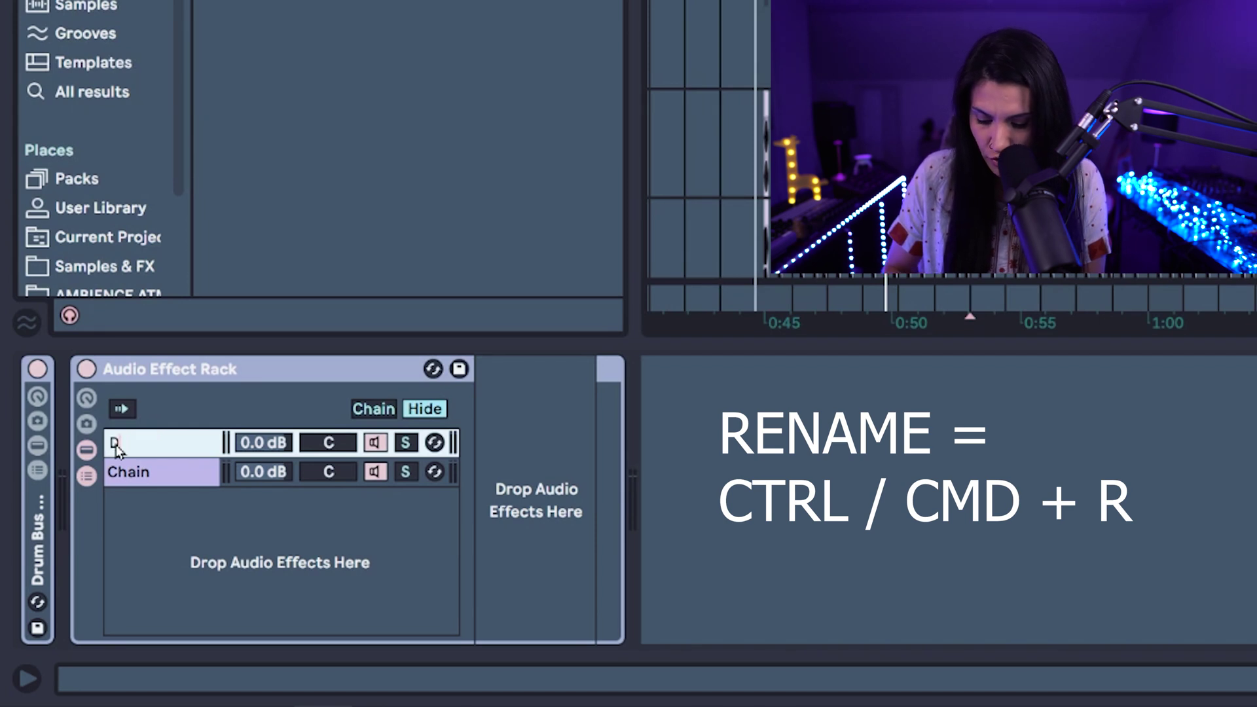
{"action": "left_click", "coordinate": [144, 482]}
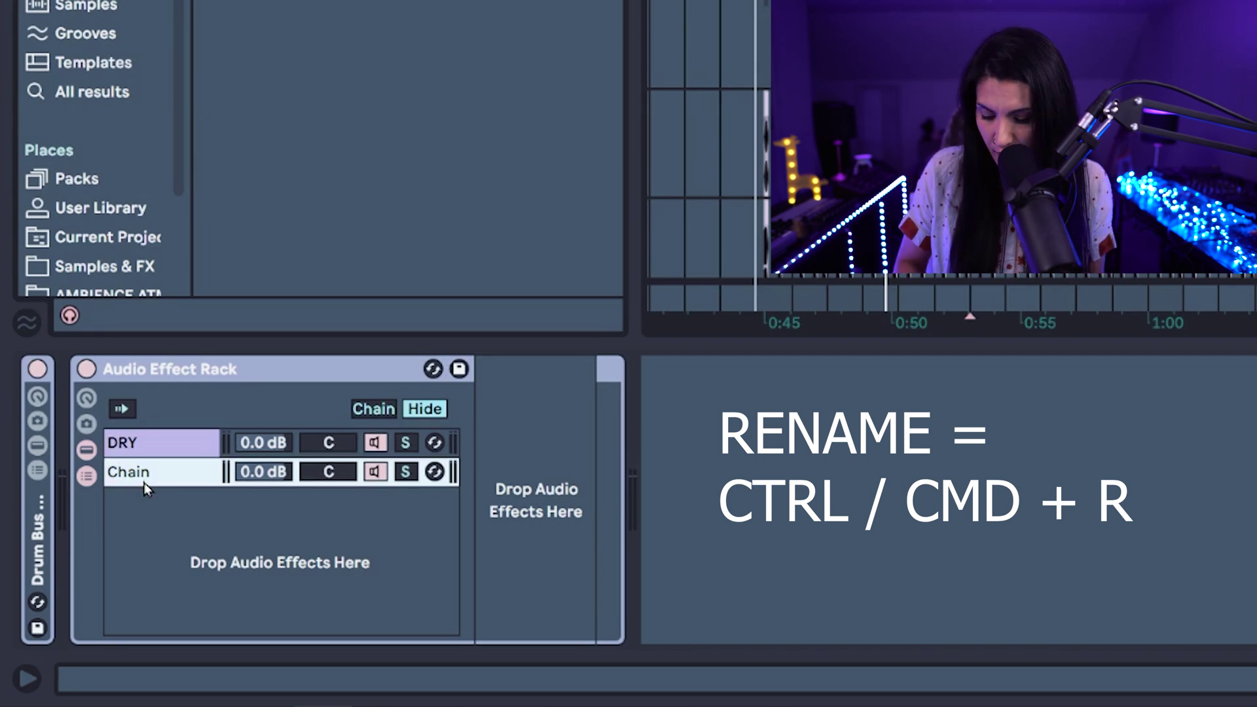
{"action": "key", "text": "ctrl+r"}
{"action": "type", "text": "wet"}
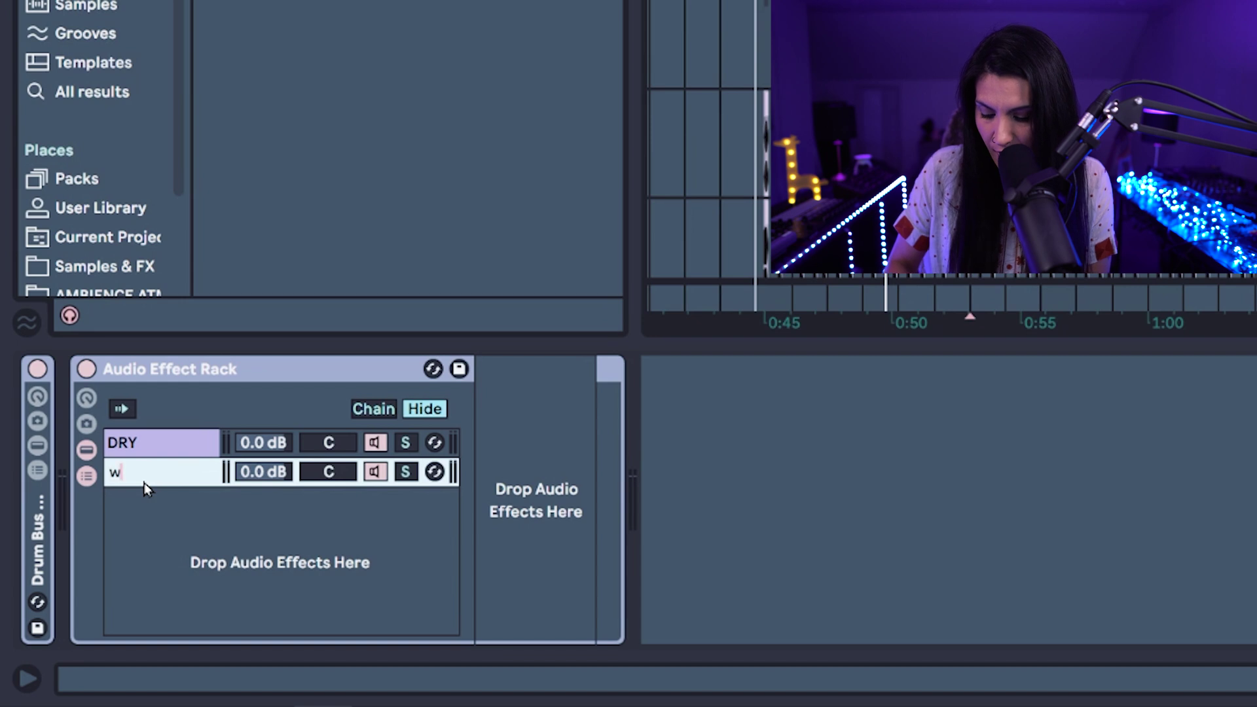
{"action": "key", "text": "BackSpace"}
{"action": "key", "text": "BackSpace"}
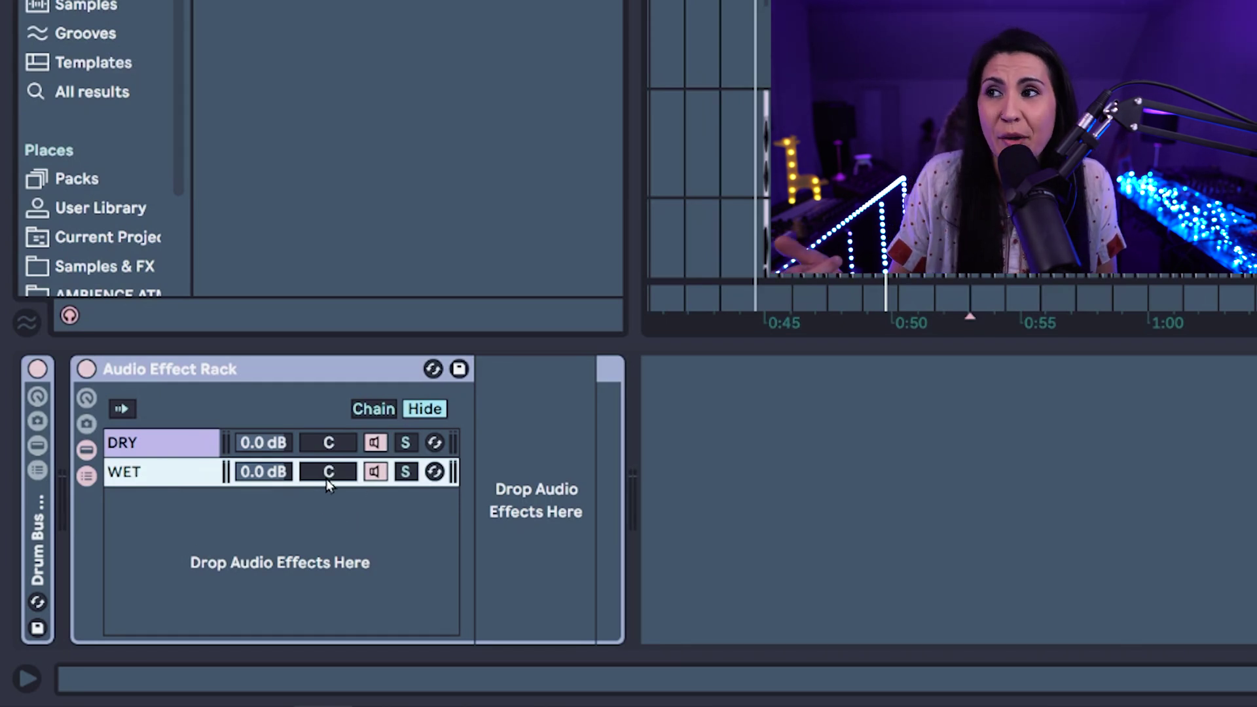
{"action": "left_click", "coordinate": [194, 481]}
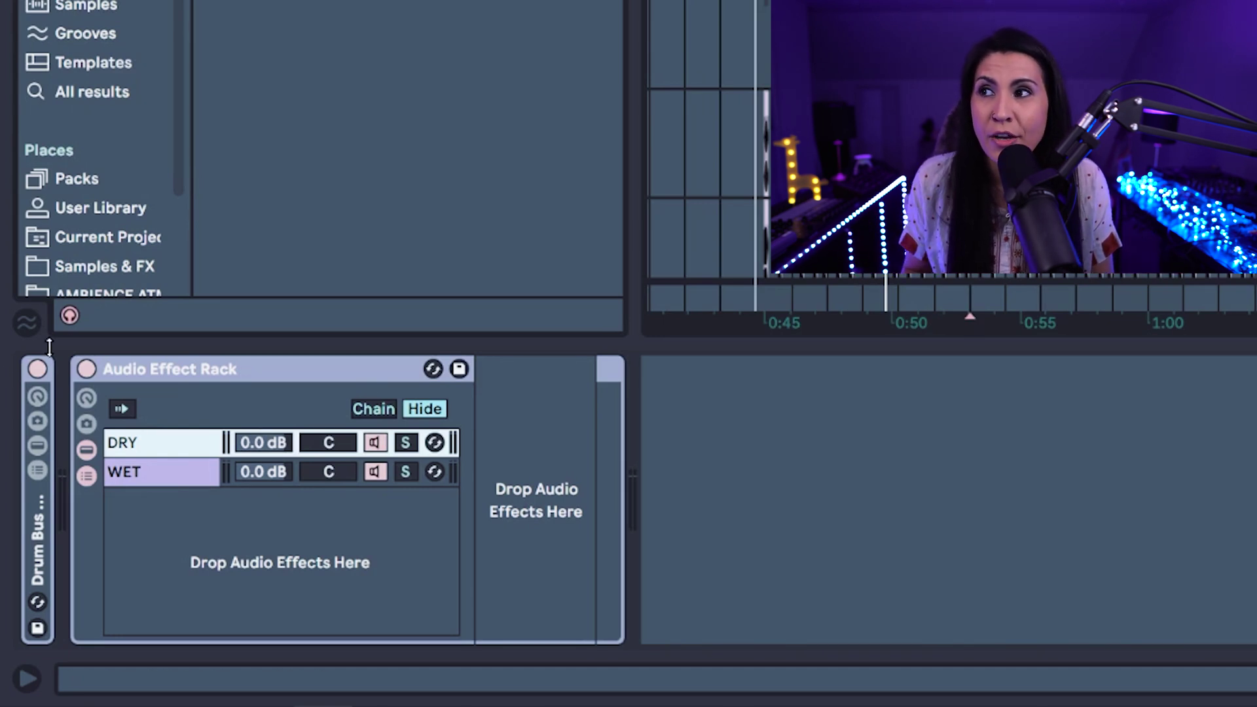
Play the drums with the Audio Effect Rack bypassed, then re-enabled, to compare the loudness of the parallel chains
{"action": "left_click", "coordinate": [91, 370]}
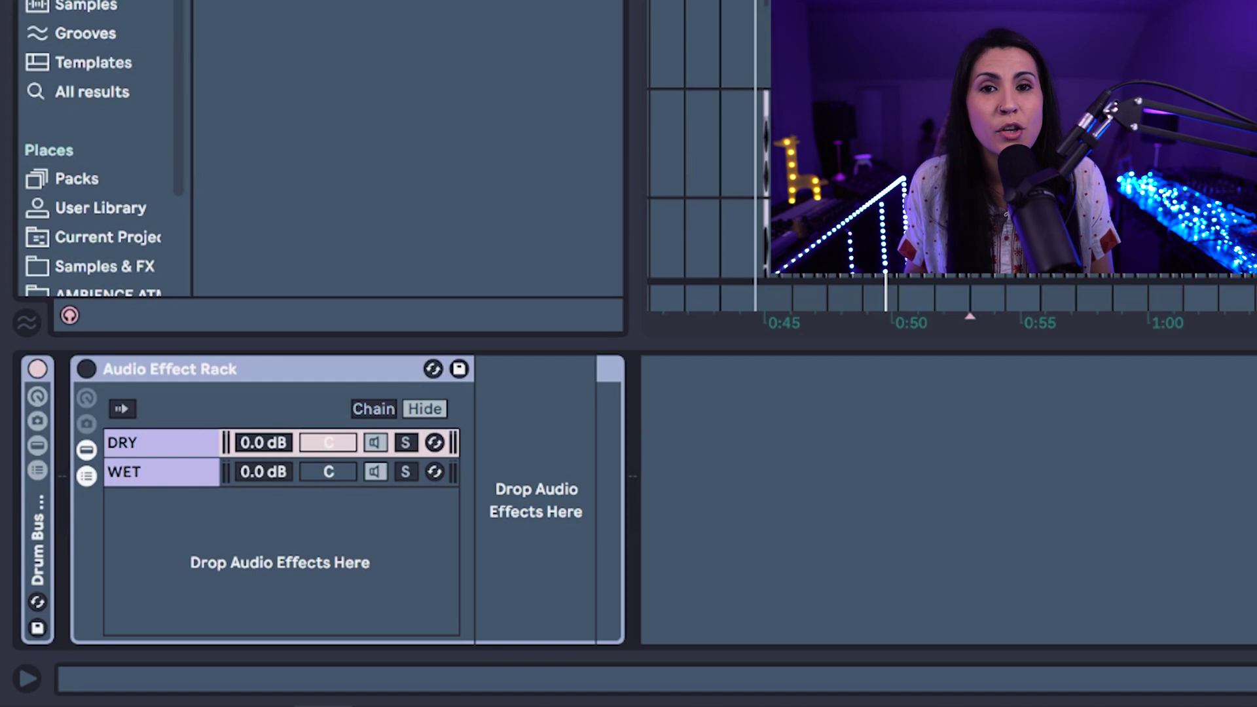
{"action": "key", "text": "space"}
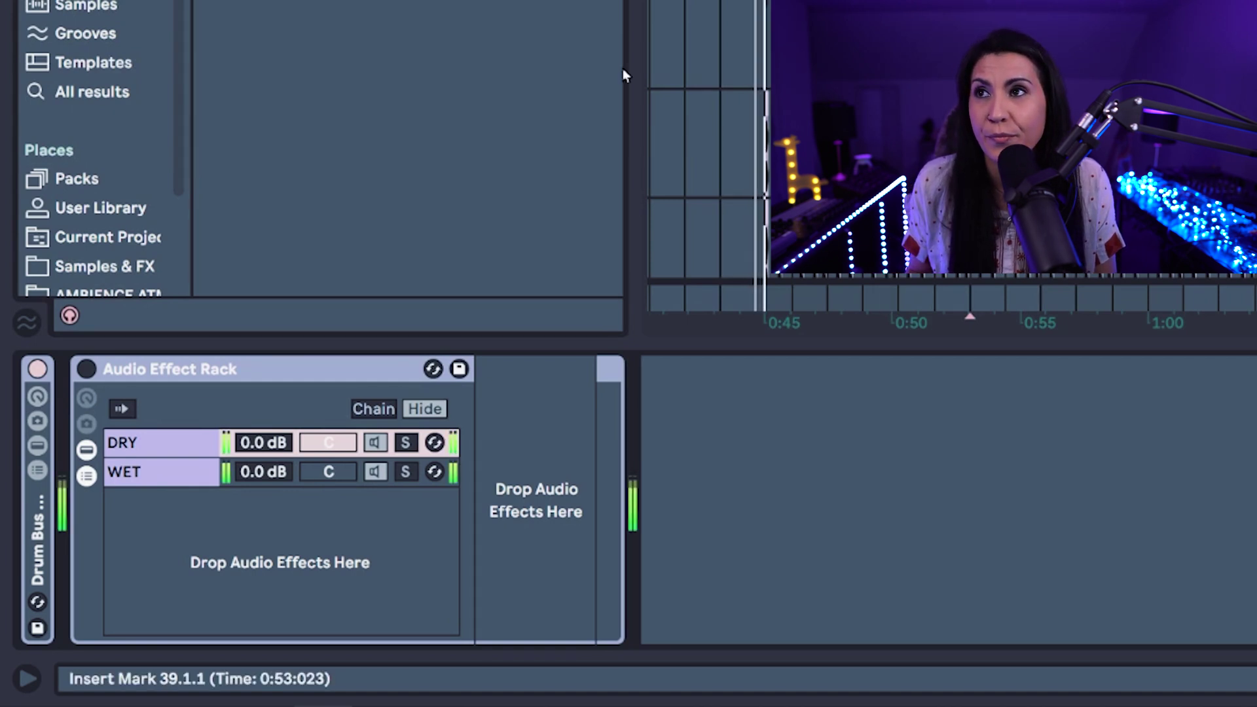
{"action": "left_click", "coordinate": [87, 370]}
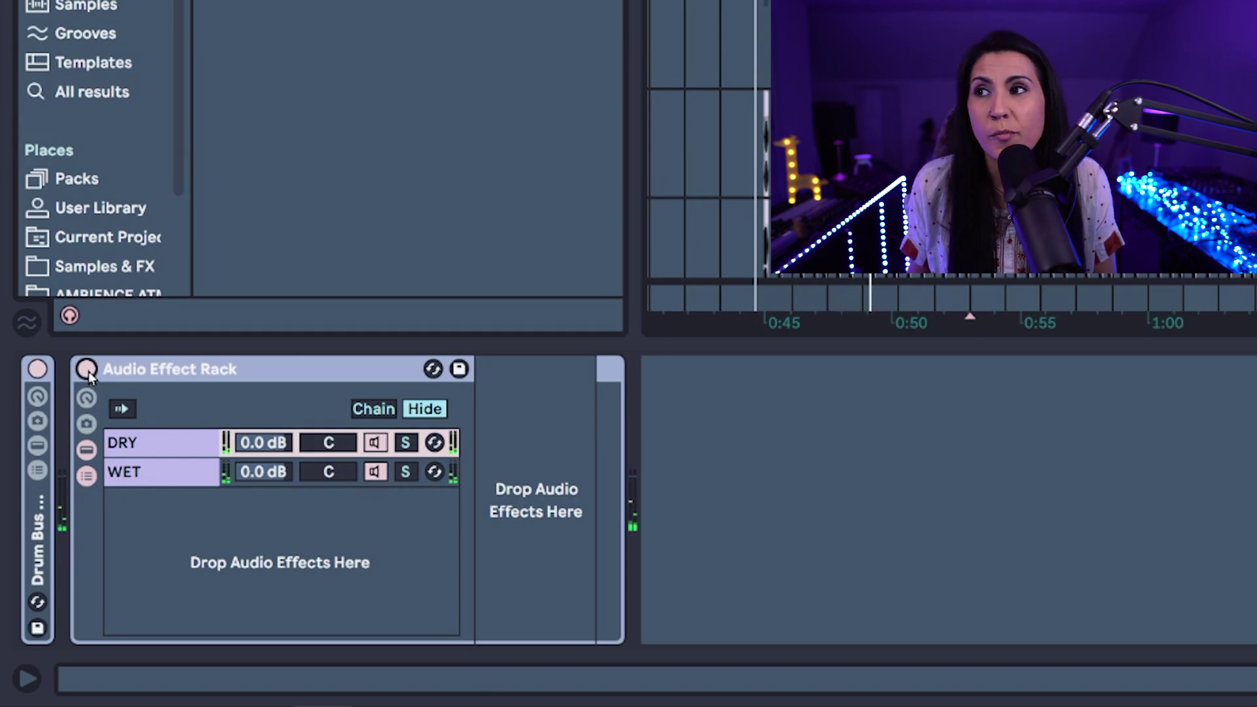
Set the volume of both the DRY and WET chains to -6 dB
{"action": "left_click", "coordinate": [254, 440]}
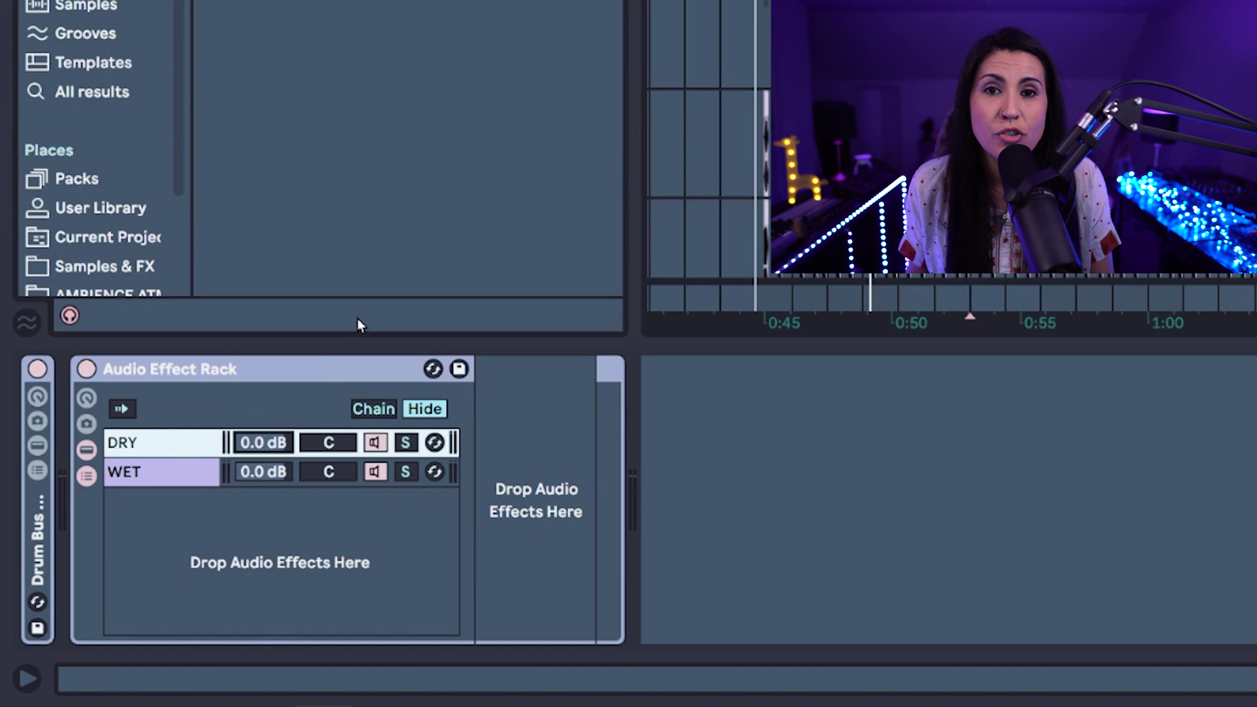
{"action": "type", "text": "-6"}
{"action": "key", "text": "Return"}
{"action": "left_click", "coordinate": [271, 476]}
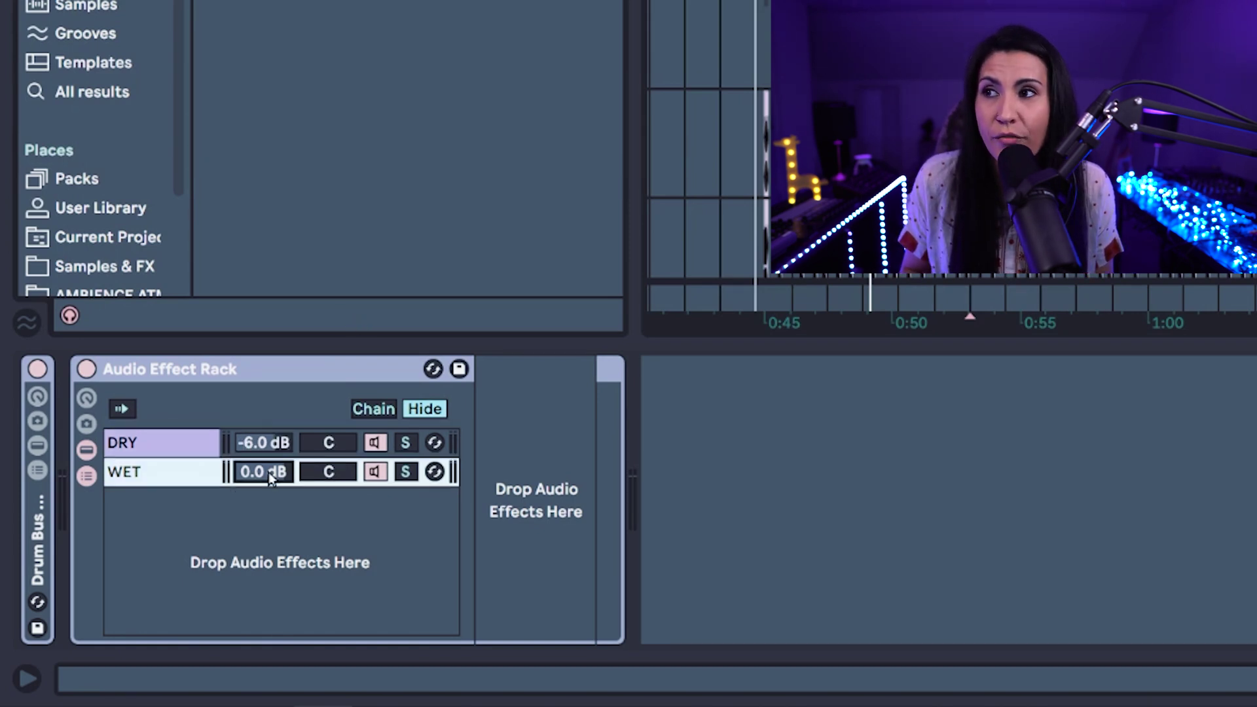
{"action": "type", "text": "-6"}
{"action": "key", "text": "Return"}
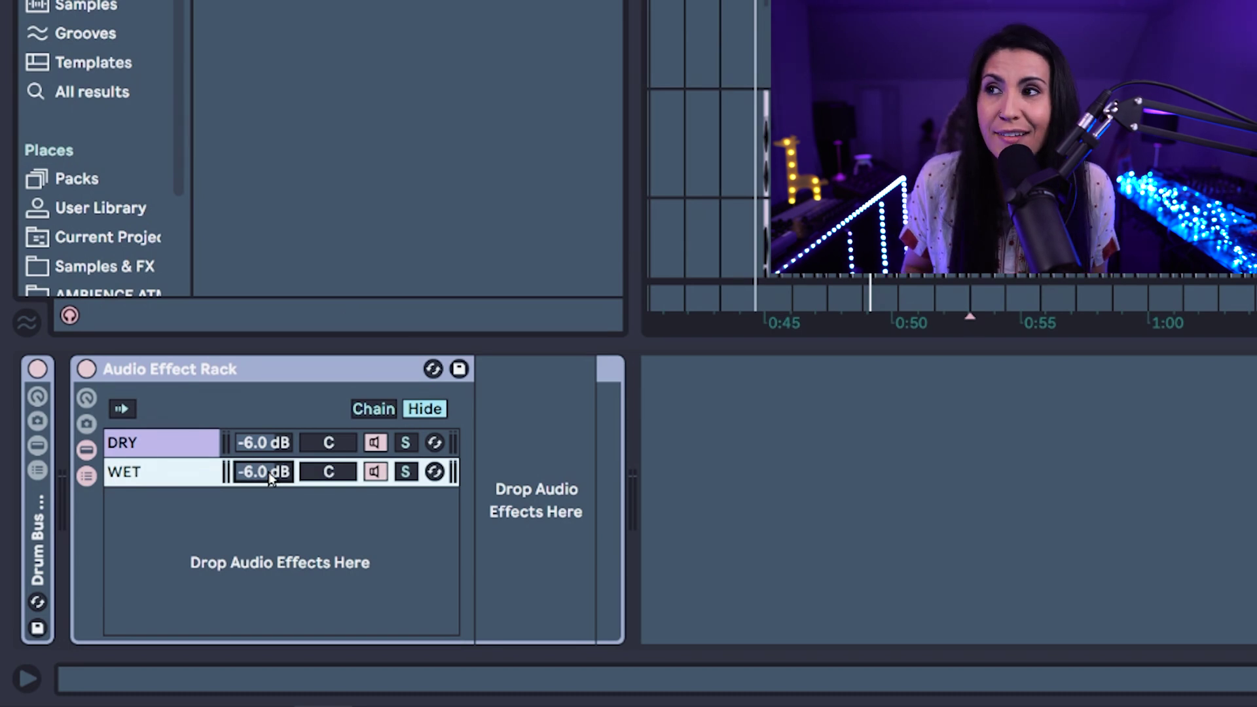
Toggle the rack off and on during playback to check the level match with the lowered chain volumes
{"action": "left_click", "coordinate": [85, 370]}
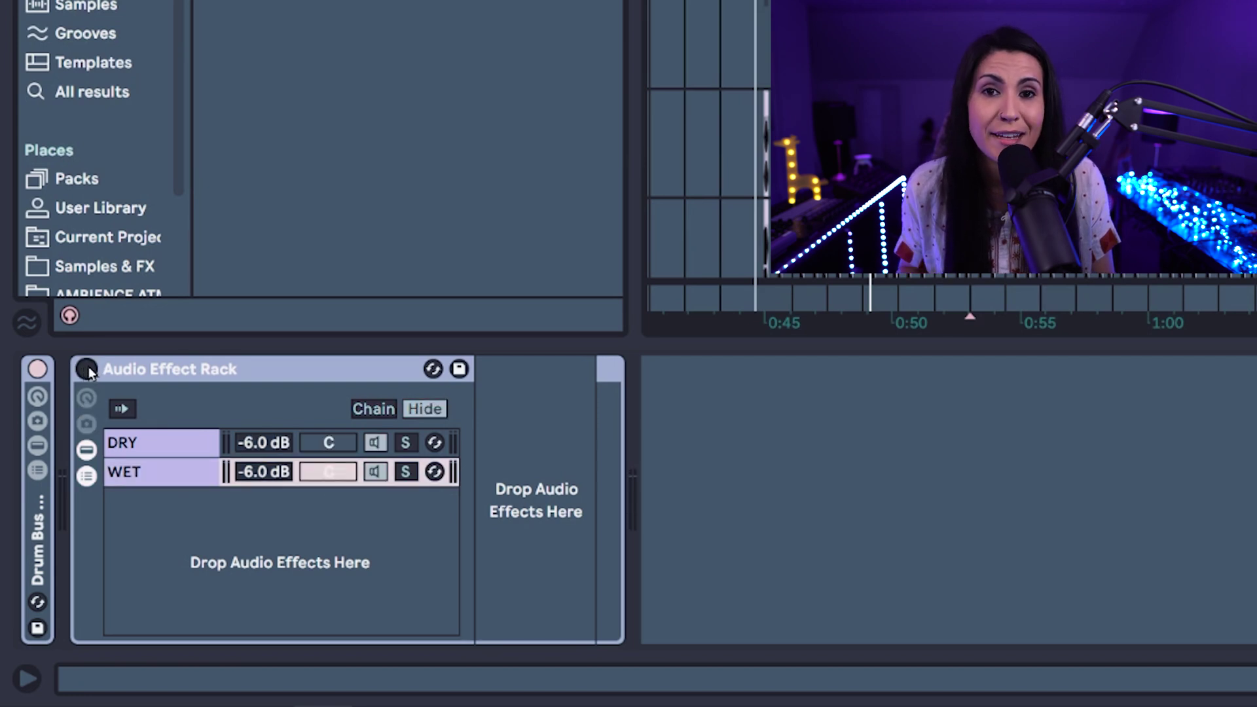
{"action": "left_click", "coordinate": [92, 368]}
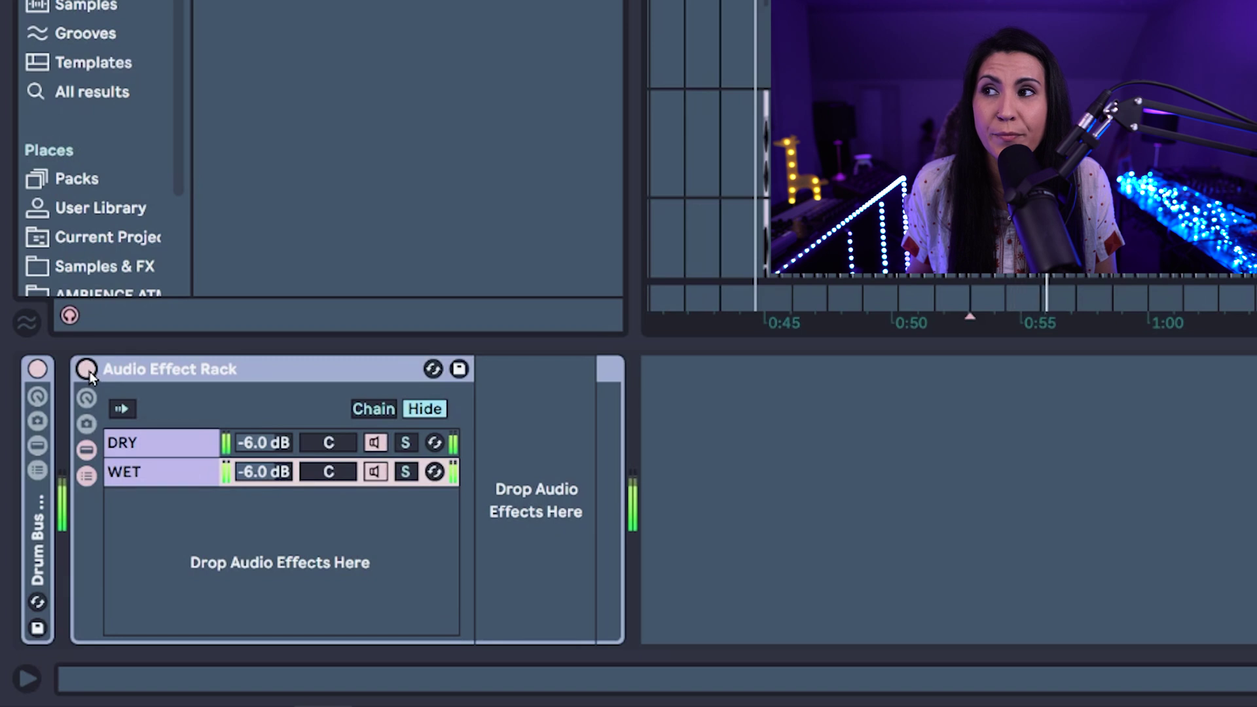
{"action": "left_click", "coordinate": [89, 371]}
{"action": "left_click", "coordinate": [89, 371]}
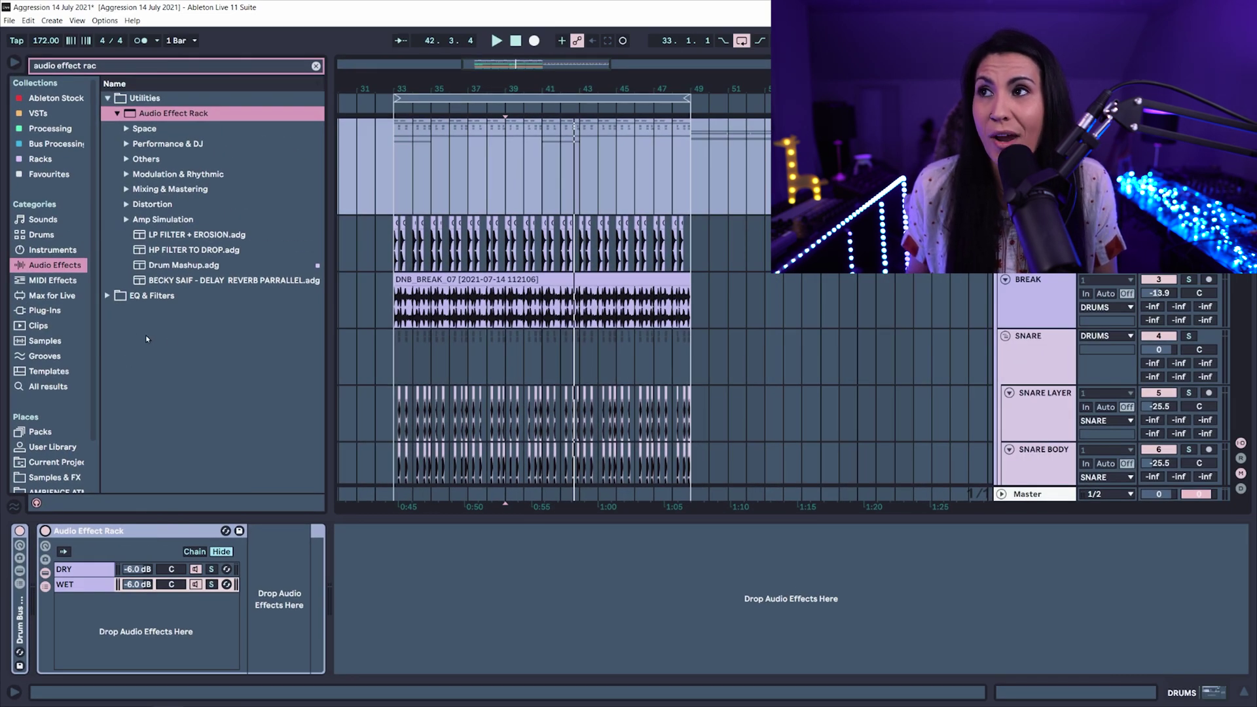
Find the Grain Delay effect in the browser and place it inside the rack's WET chain
{"action": "left_click", "coordinate": [317, 66]}
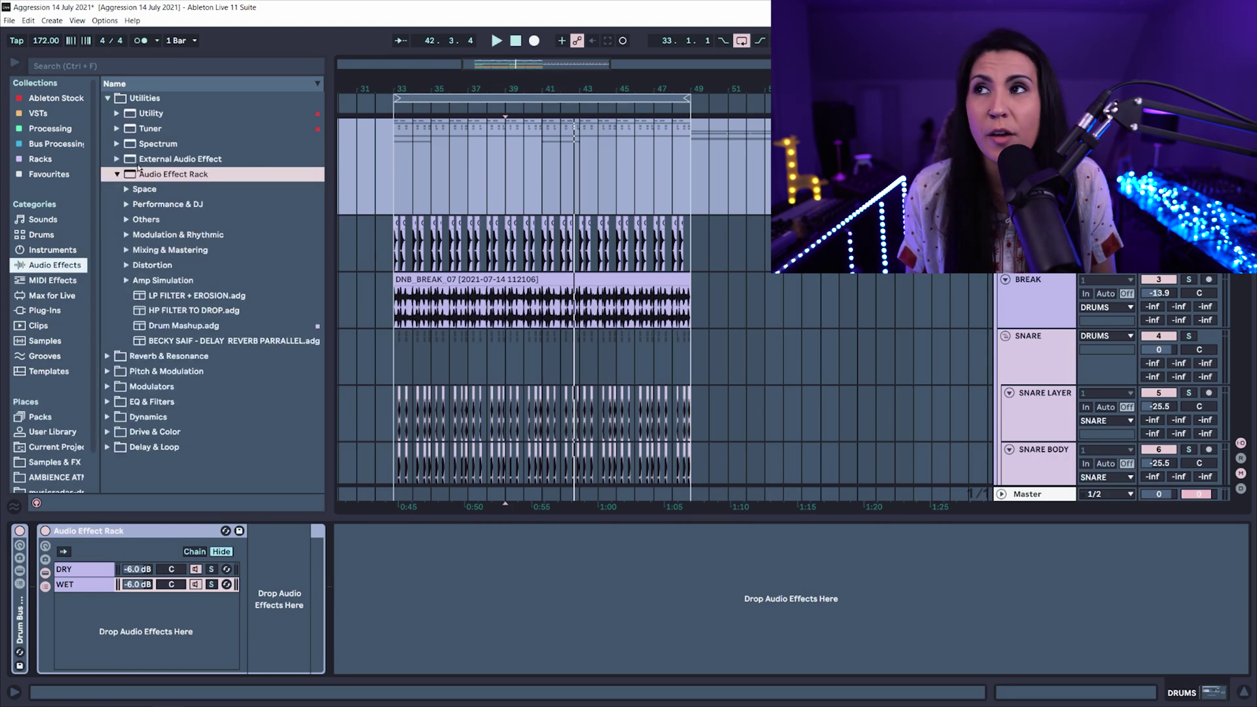
{"action": "left_click", "coordinate": [131, 65]}
{"action": "type", "text": "GRAIN DEL"}
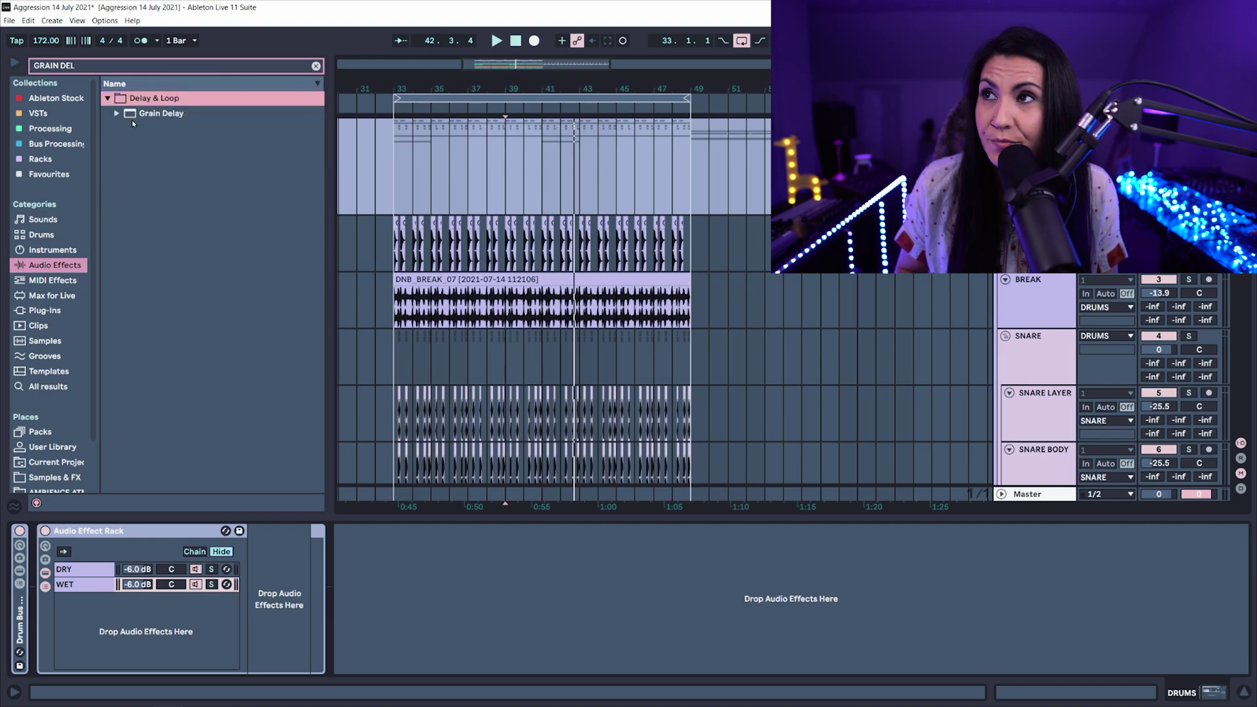
{"action": "left_click_drag", "start_coordinate": [131, 113], "coordinate": [468, 564]}
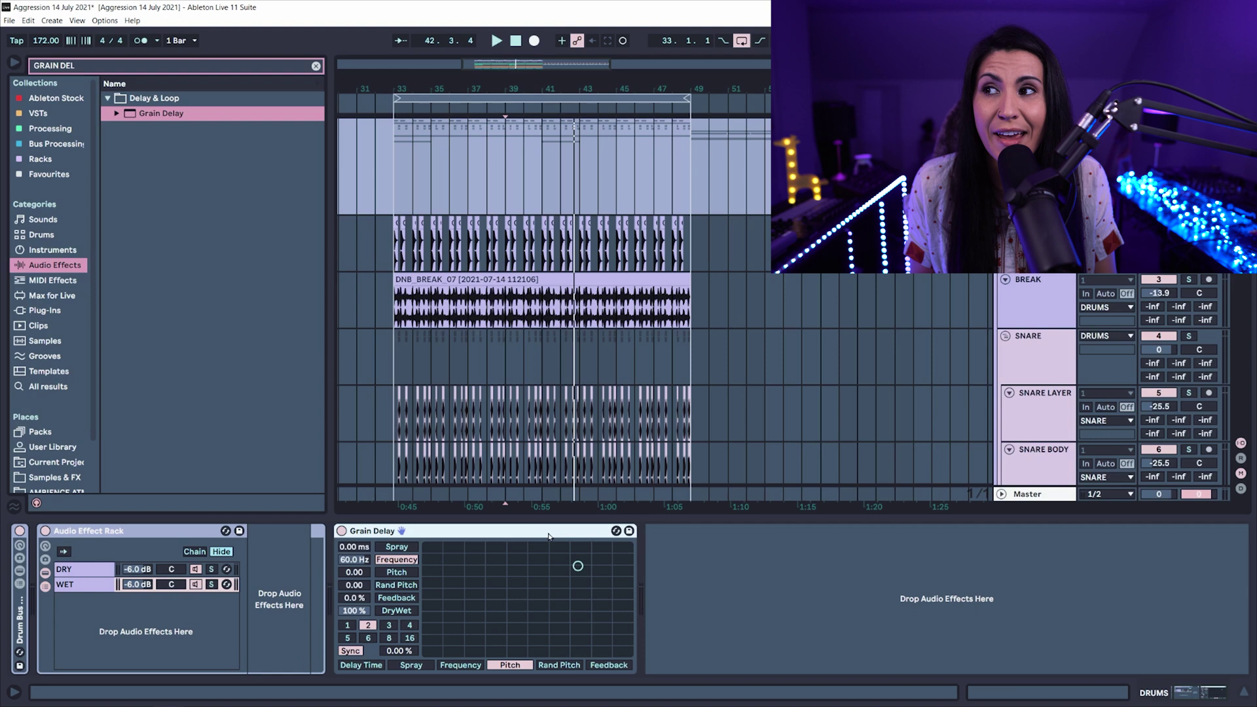
{"action": "left_click_drag", "start_coordinate": [523, 531], "coordinate": [283, 609]}
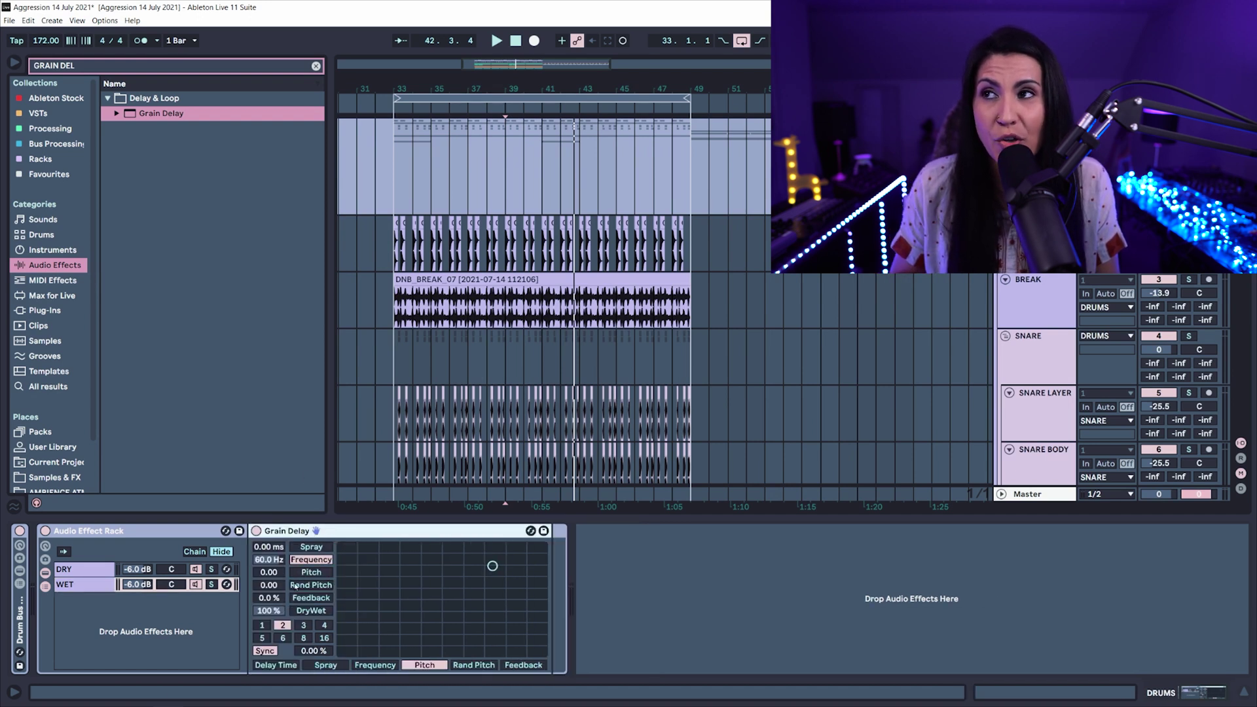
Find the Auto Filter effect and add it after Grain Delay in the WET chain
{"action": "left_click", "coordinate": [316, 66]}
{"action": "type", "text": "AUTO FILTER"}
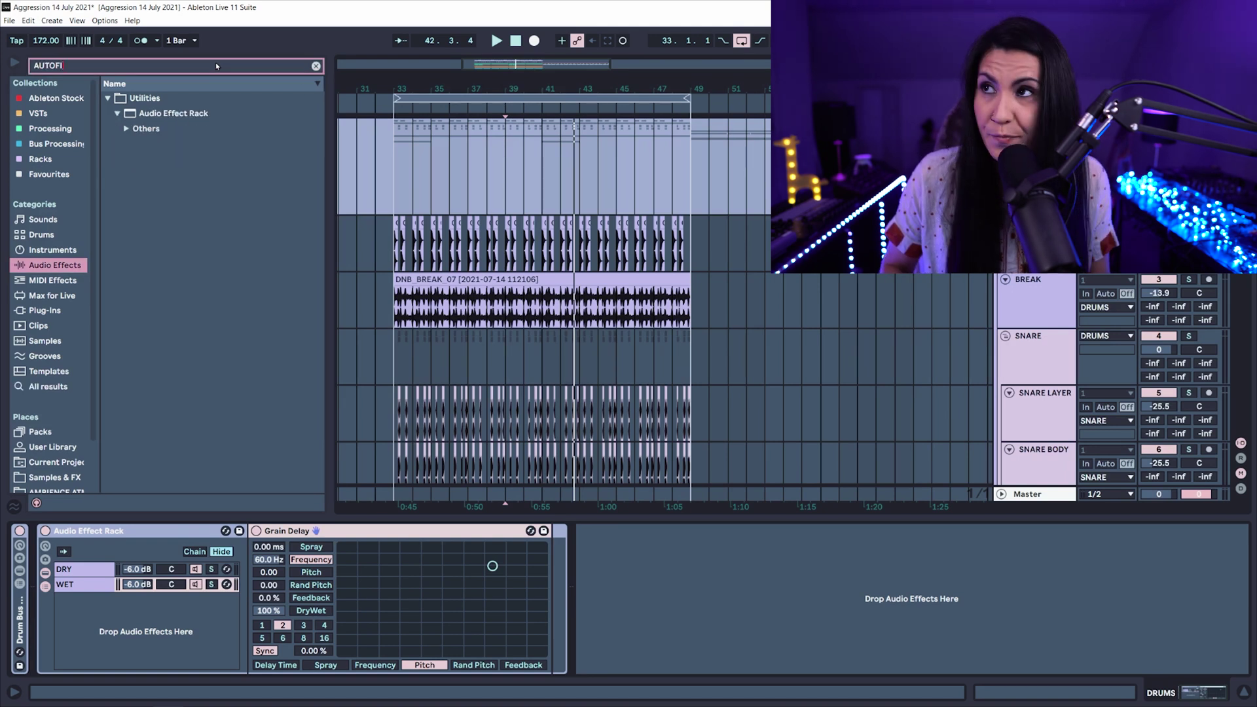
{"action": "left_click", "coordinate": [147, 129]}
{"action": "left_click_drag", "start_coordinate": [147, 129], "coordinate": [549, 571]}
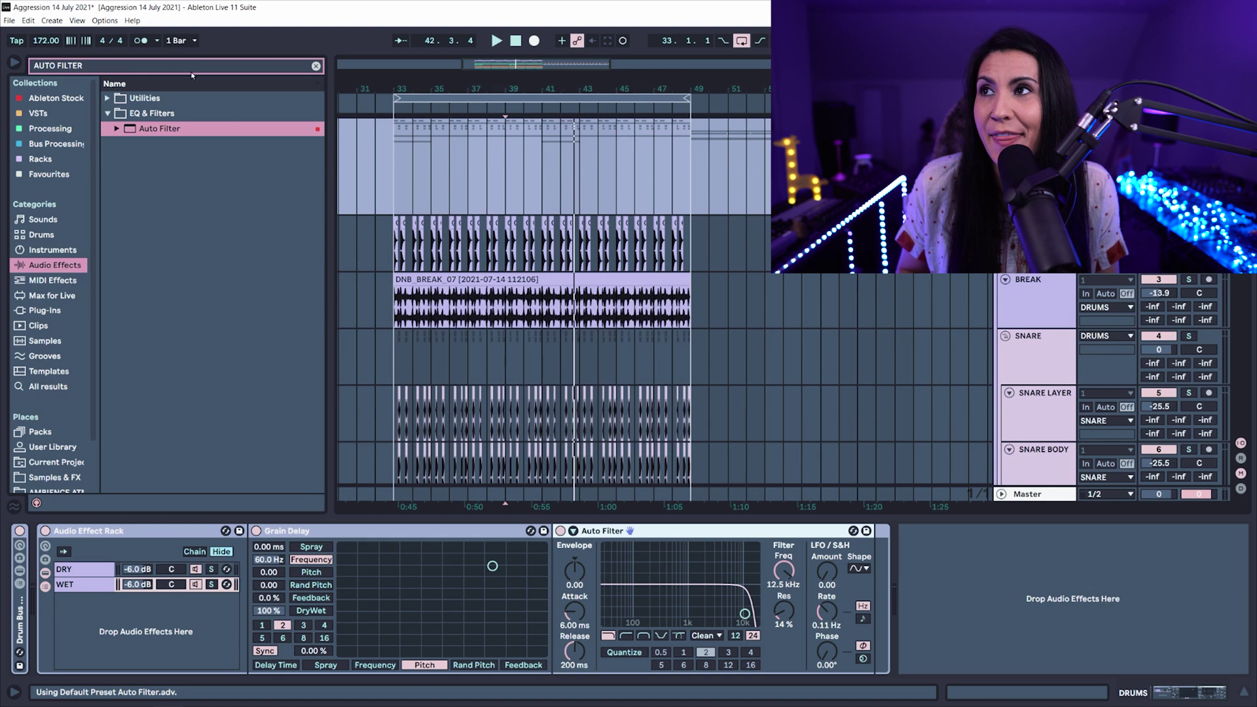
Find the Reverb effect and add it after Auto Filter in the WET chain
{"action": "key", "text": "ctrl+f"}
{"action": "type", "text": "REVERB"}
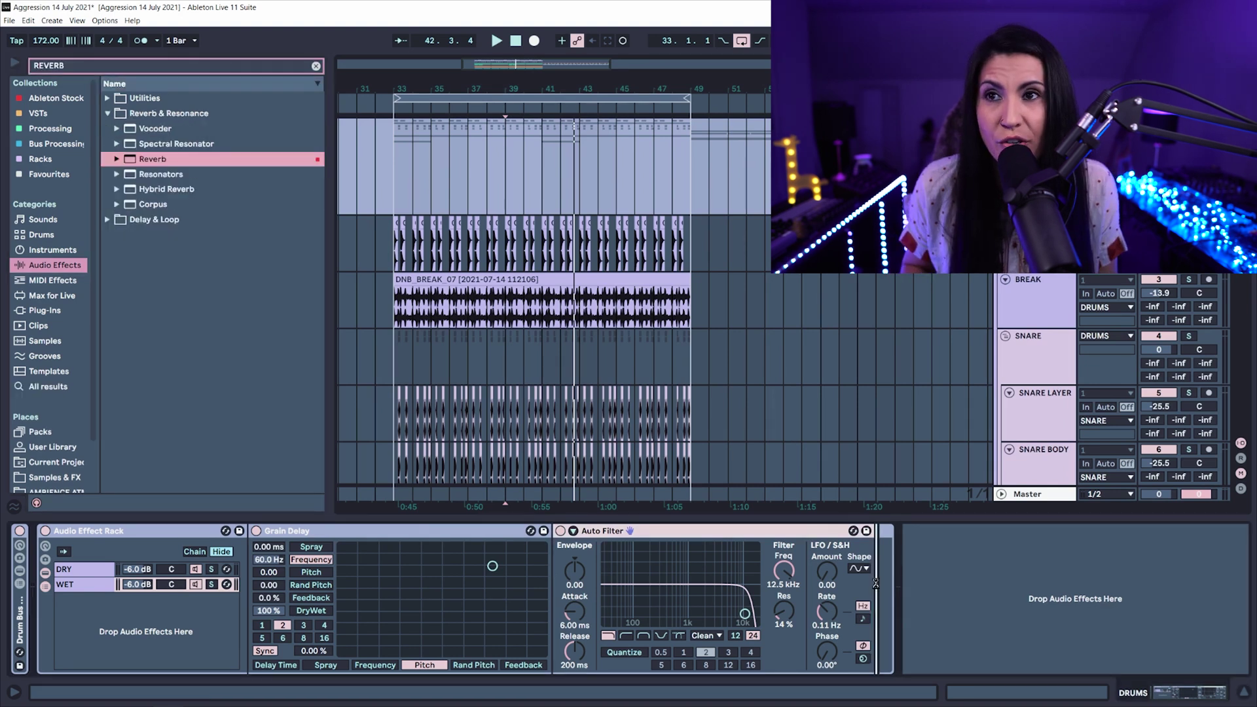
{"action": "key", "text": "Return"}
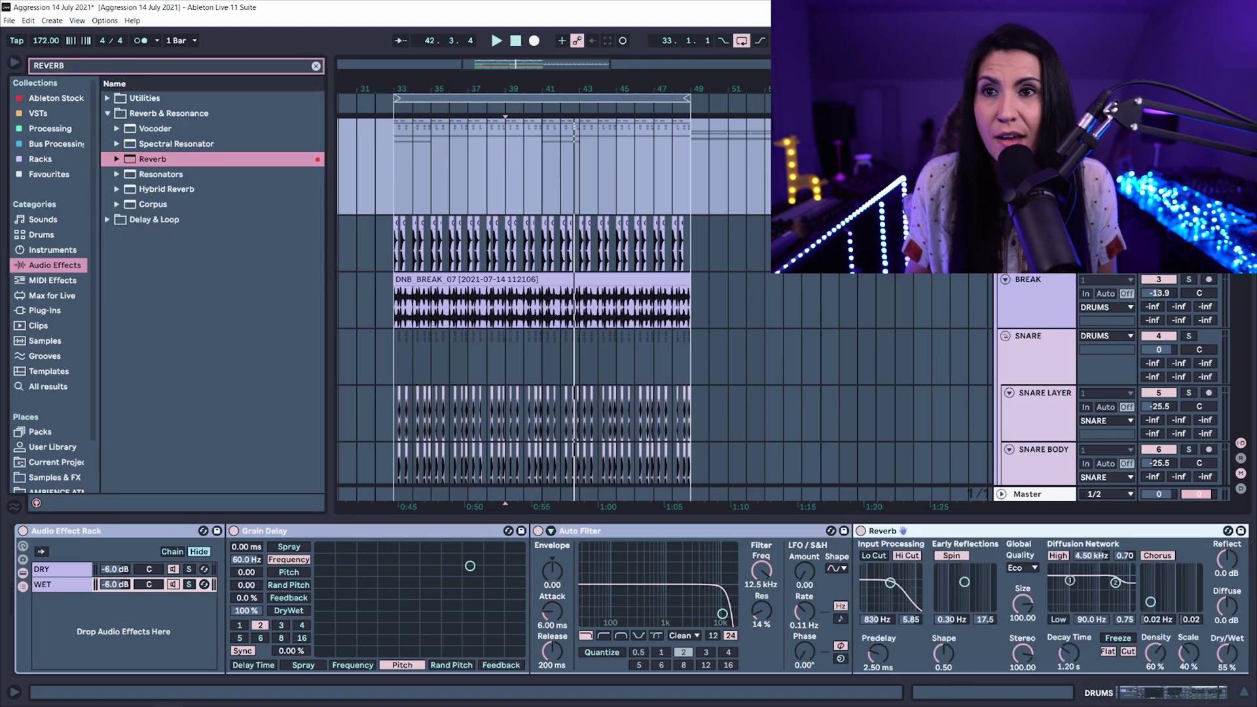
Collapse the Grain Delay, Auto Filter and Reverb devices in the WET chain
{"action": "double_click", "coordinate": [308, 531]}
{"action": "double_click", "coordinate": [350, 535]}
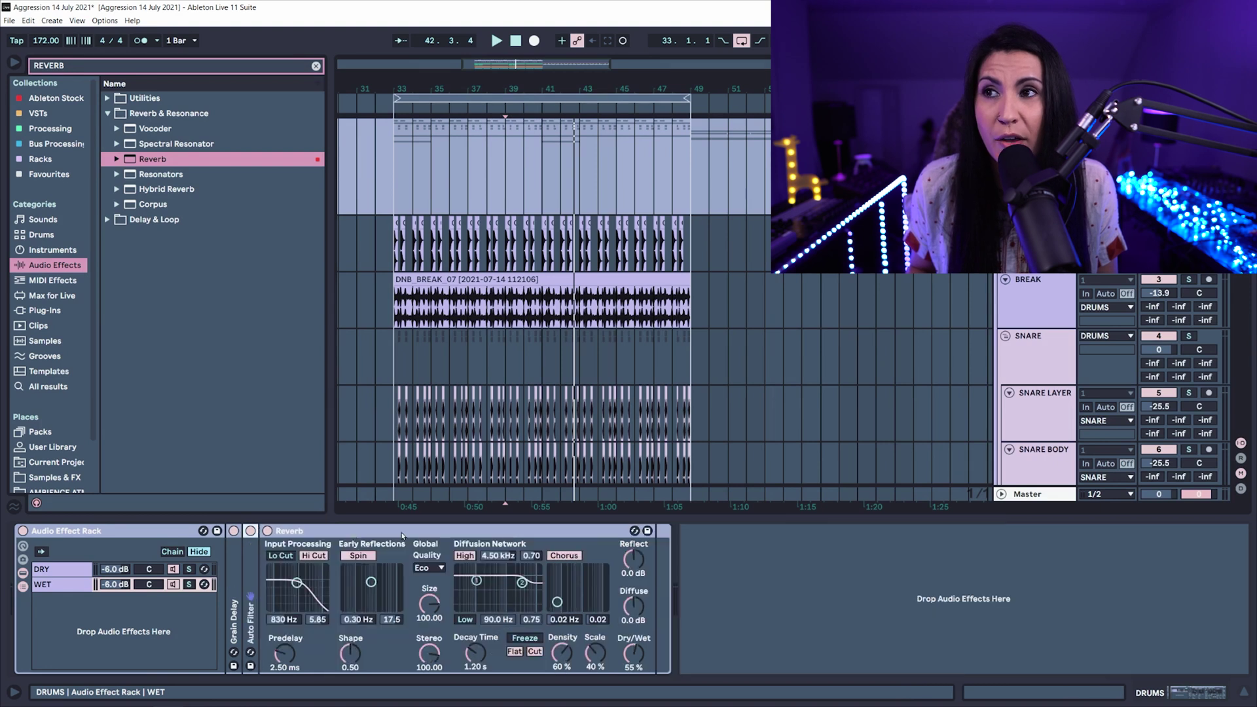
{"action": "double_click", "coordinate": [383, 537]}
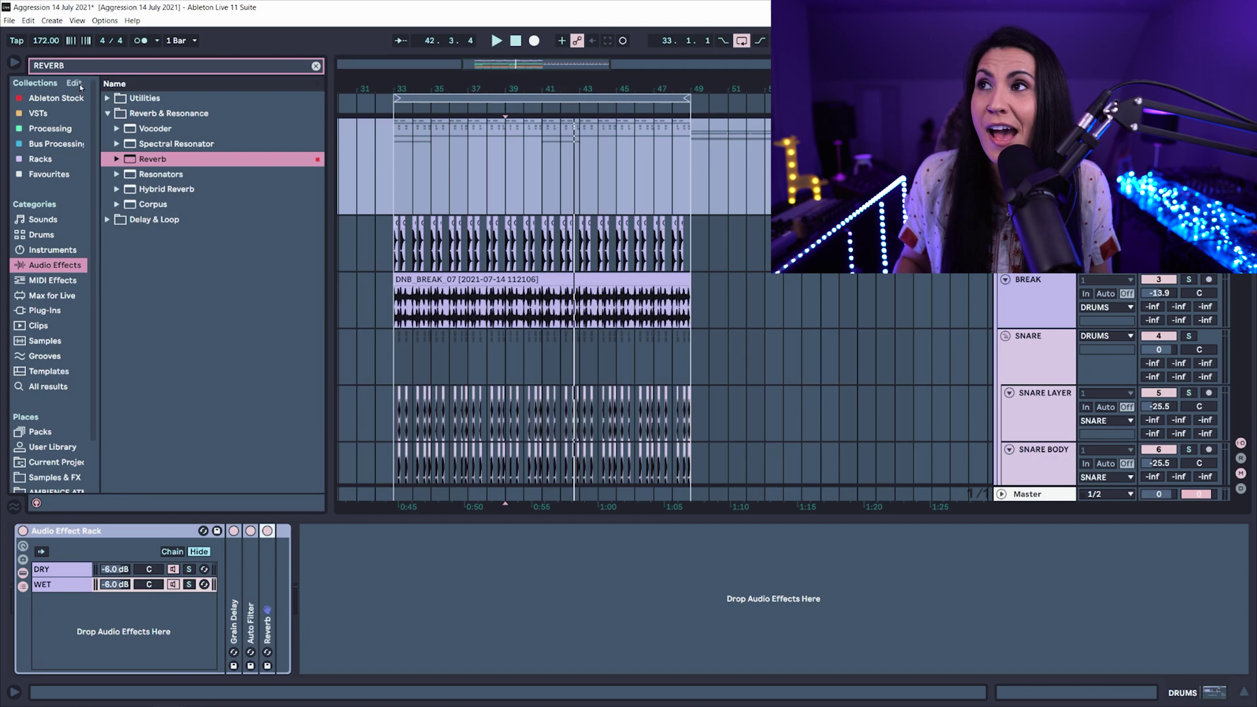
Find the Compressor effect and add it after Reverb in the WET chain
{"action": "key", "text": "ctrl+f"}
{"action": "type", "text": "COMPRESS"}
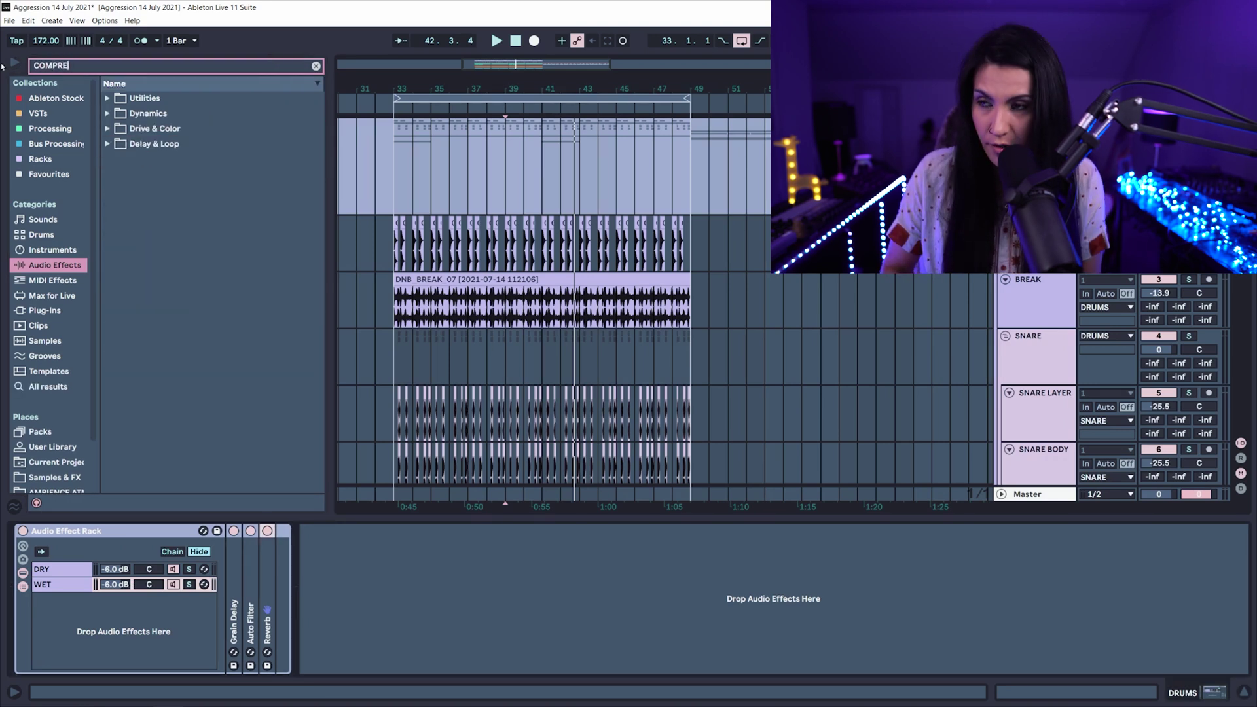
{"action": "left_click", "coordinate": [107, 114]}
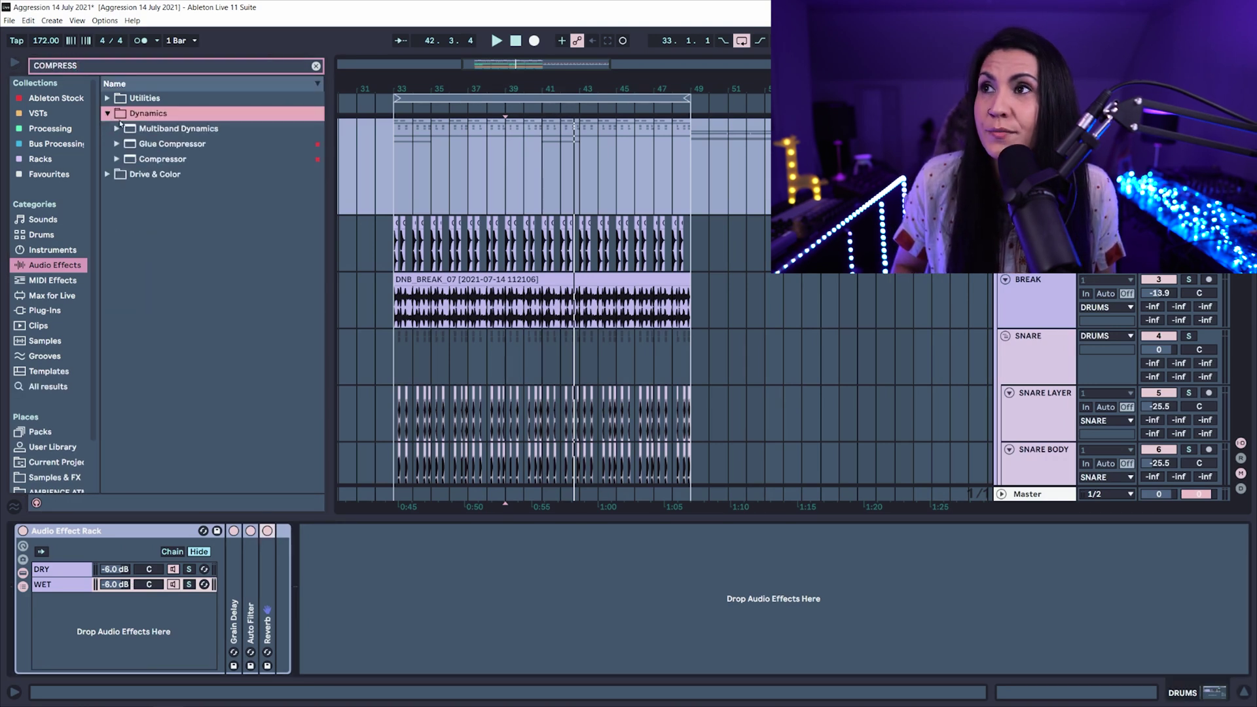
{"action": "left_click_drag", "start_coordinate": [155, 158], "coordinate": [275, 579]}
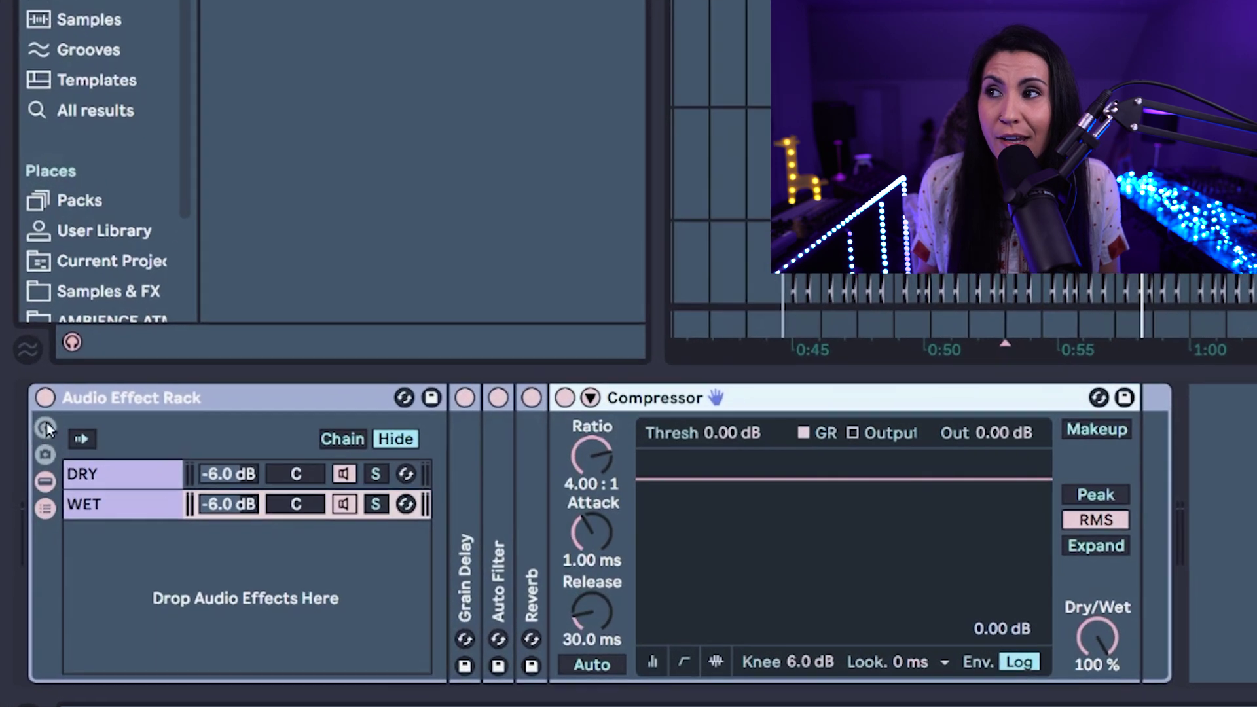
Show the rack's macro controls, expanding them to 16 and reducing them to 14
{"action": "left_click", "coordinate": [45, 428]}
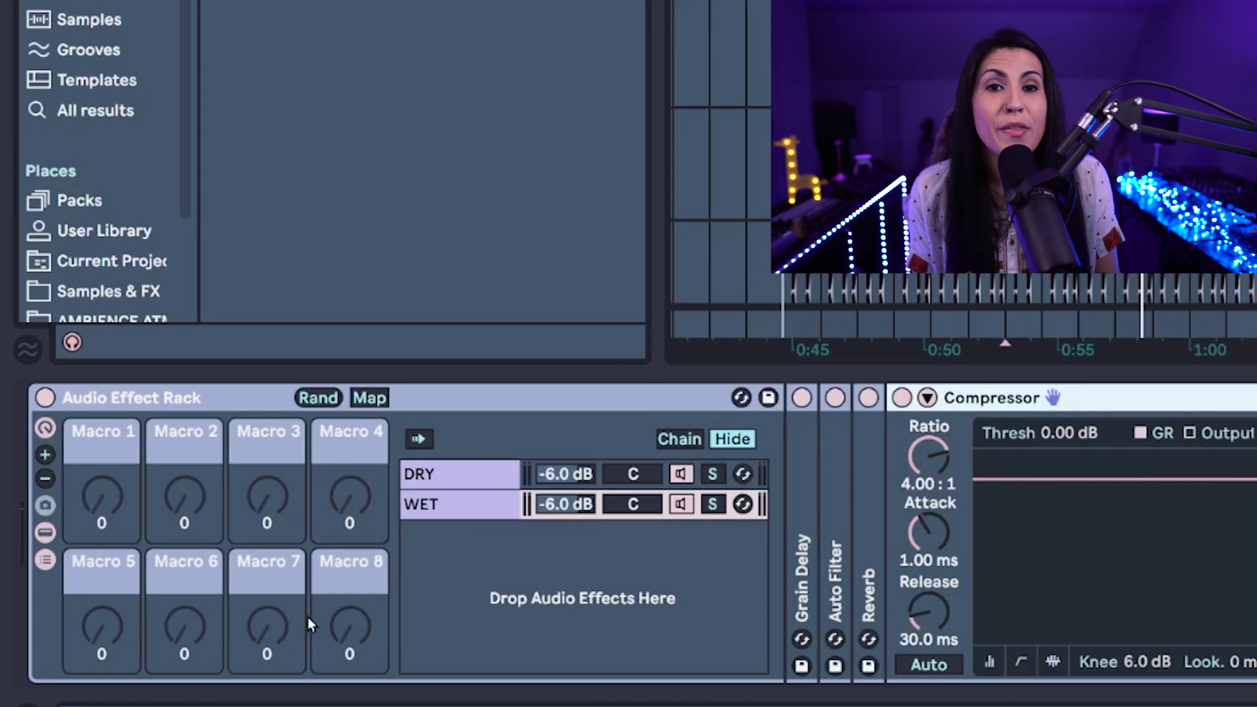
{"action": "left_click", "coordinate": [45, 455]}
{"action": "left_click", "coordinate": [45, 455]}
{"action": "left_click", "coordinate": [45, 455]}
{"action": "left_click", "coordinate": [45, 455]}
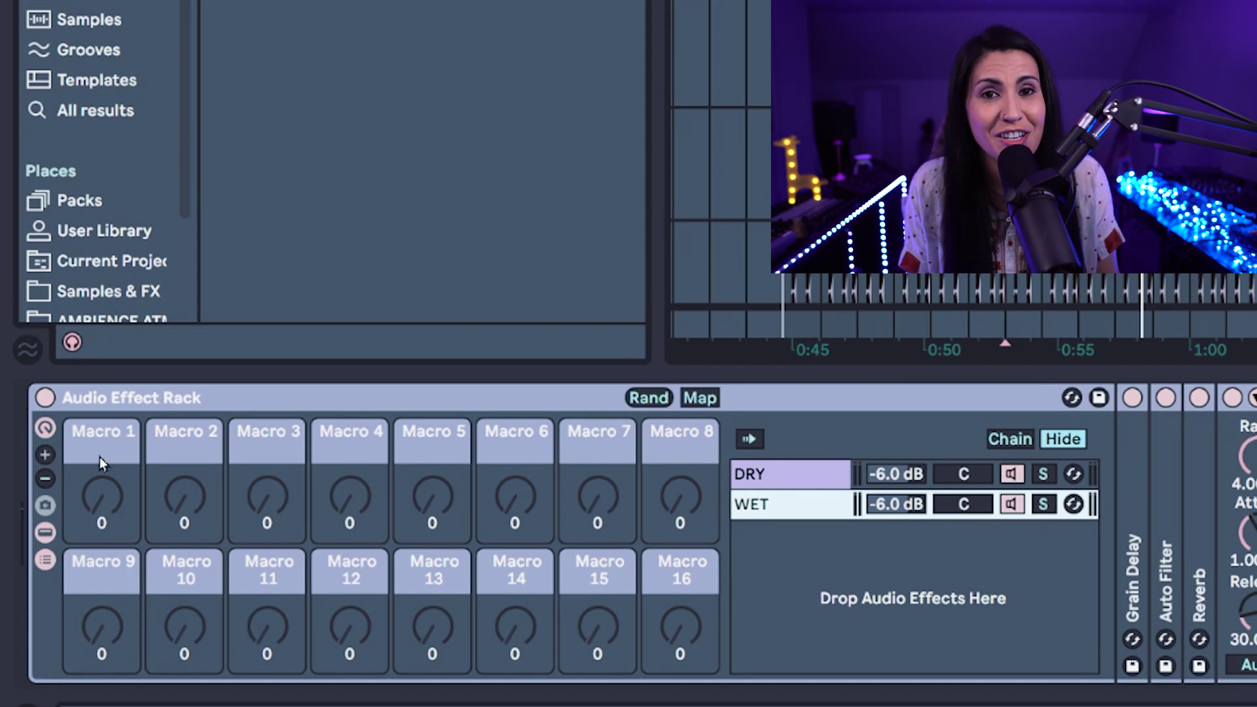
{"action": "left_click", "coordinate": [50, 479]}
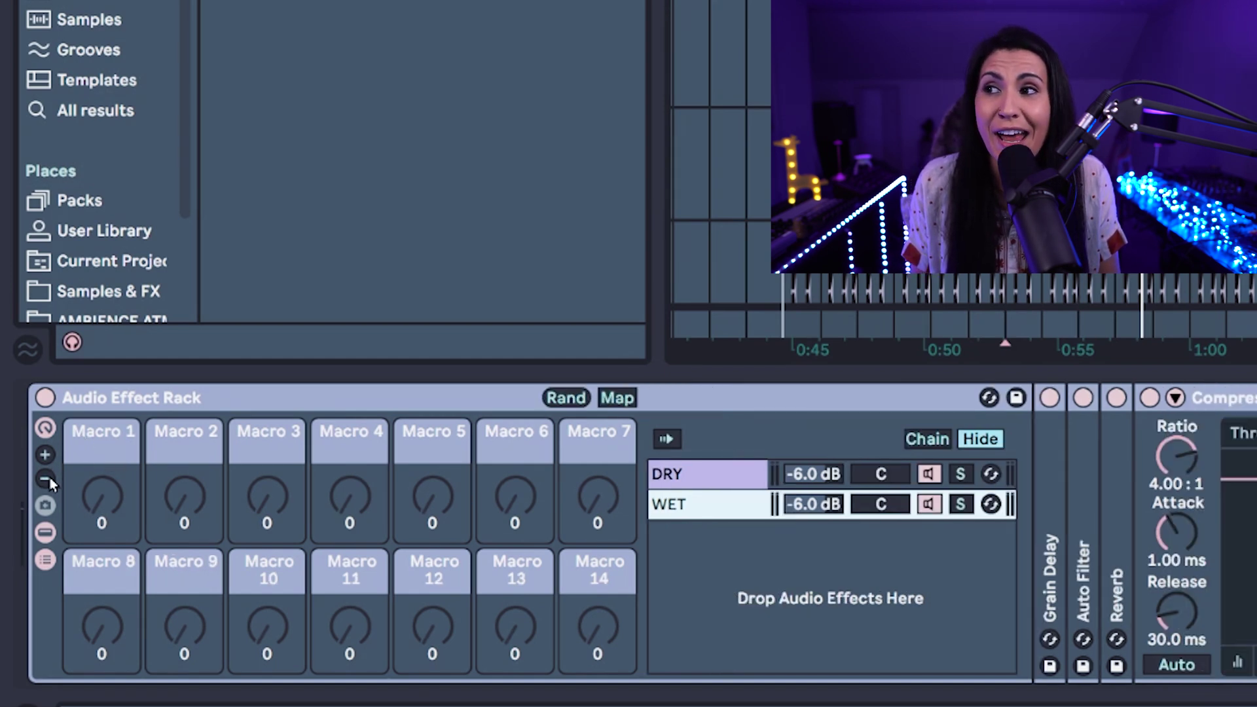
Reduce the rack's macro controls to a single macro
{"action": "left_click", "coordinate": [50, 478]}
{"action": "left_click", "coordinate": [50, 478]}
{"action": "left_click", "coordinate": [50, 479]}
{"action": "left_click", "coordinate": [49, 478]}
{"action": "left_click", "coordinate": [49, 478]}
{"action": "left_click", "coordinate": [50, 479]}
{"action": "left_click", "coordinate": [49, 478]}
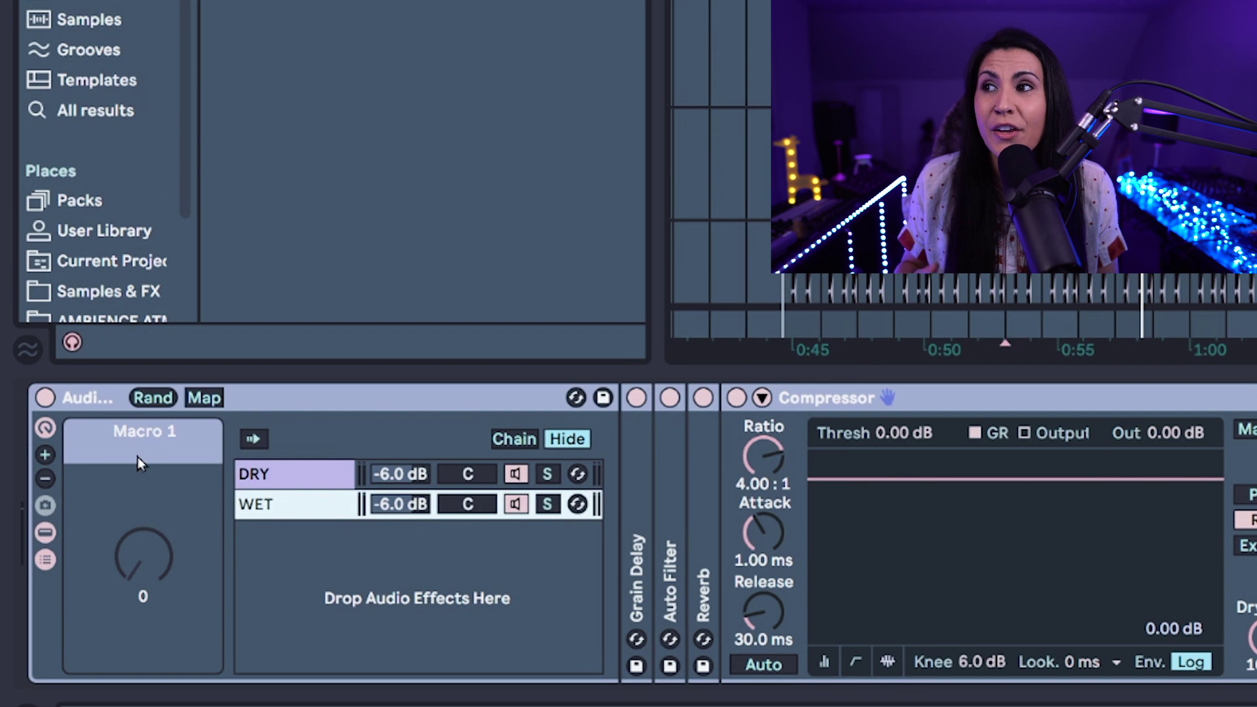
Rename the remaining macro as WET
{"action": "left_click", "coordinate": [147, 435]}
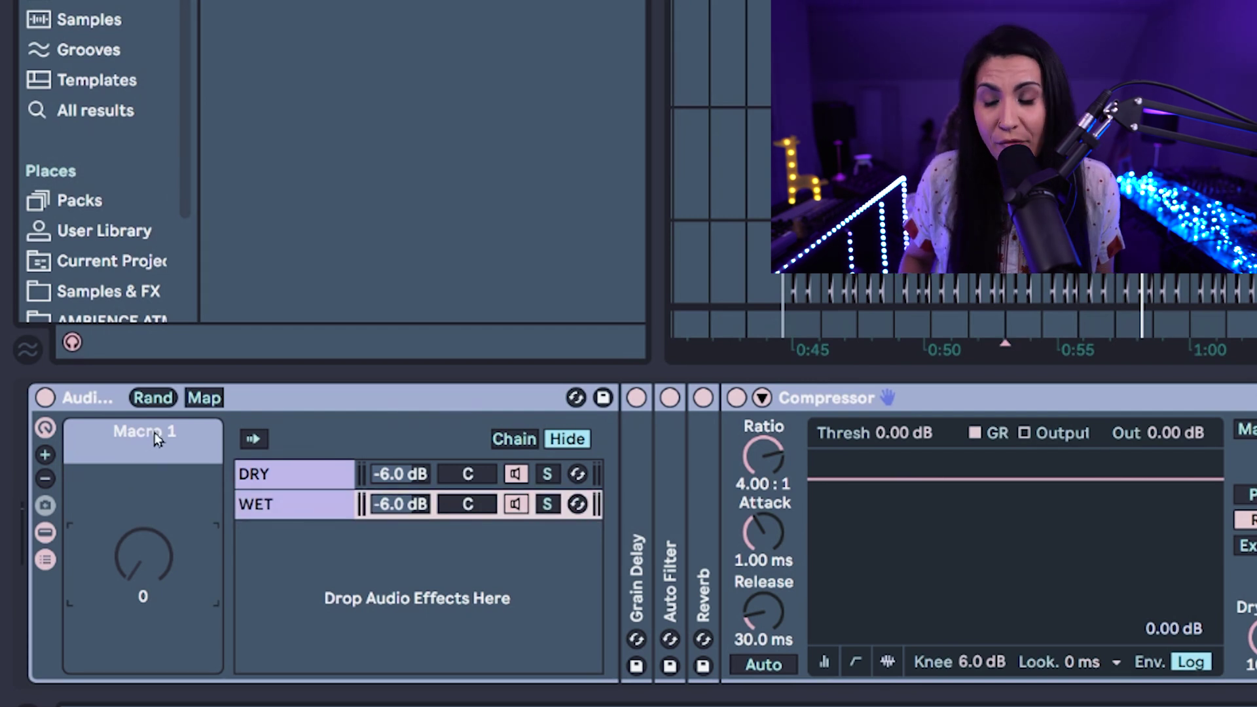
{"action": "key", "text": "ctrl+r"}
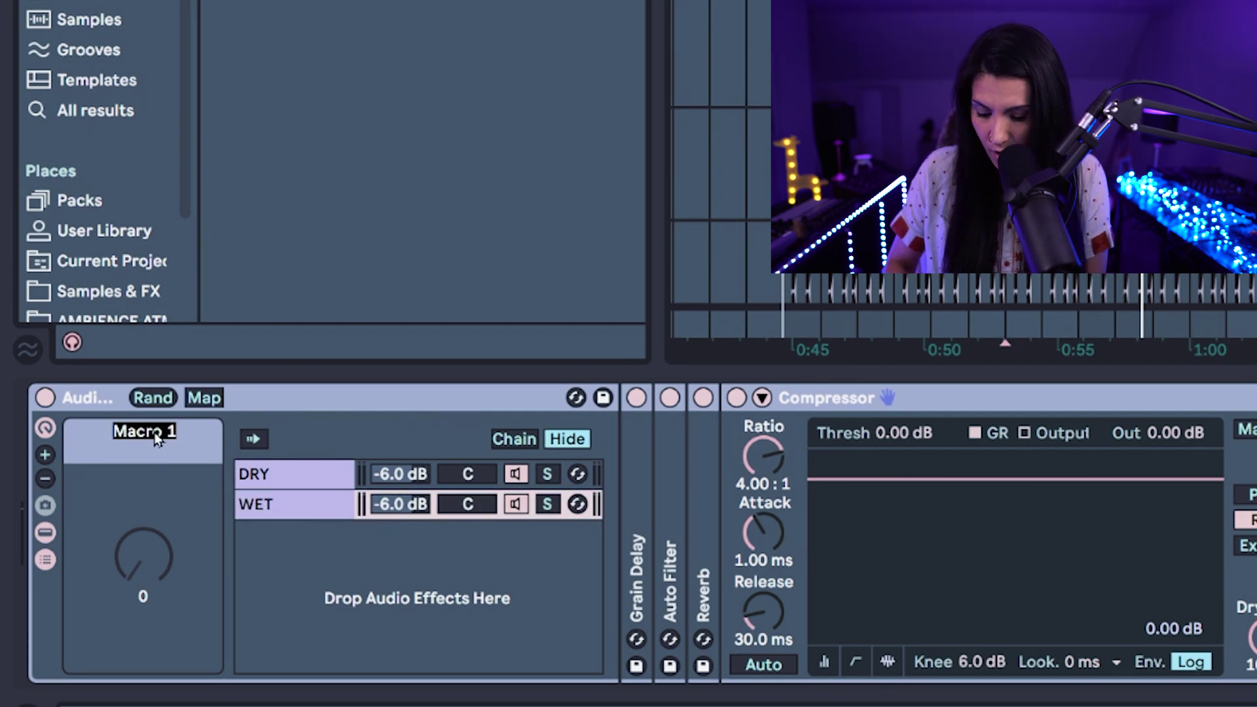
{"action": "type", "text": "W"}
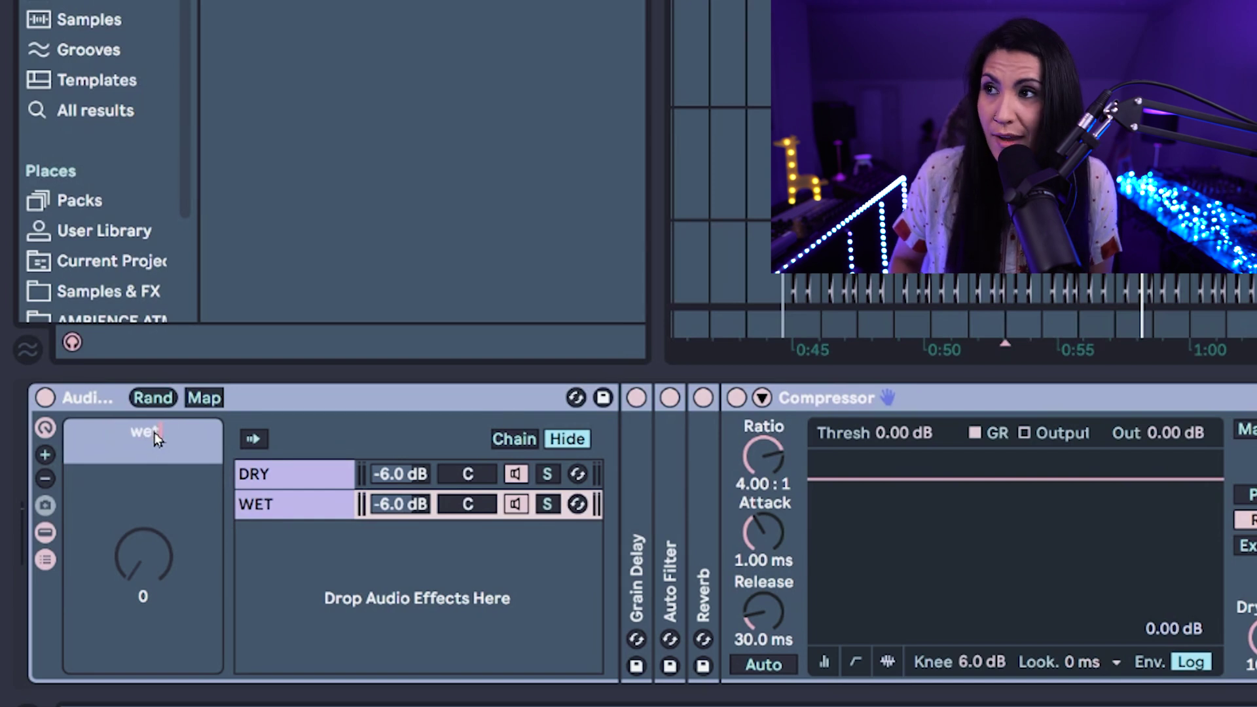
{"action": "type", "text": "ET"}
{"action": "key", "text": "Return"}
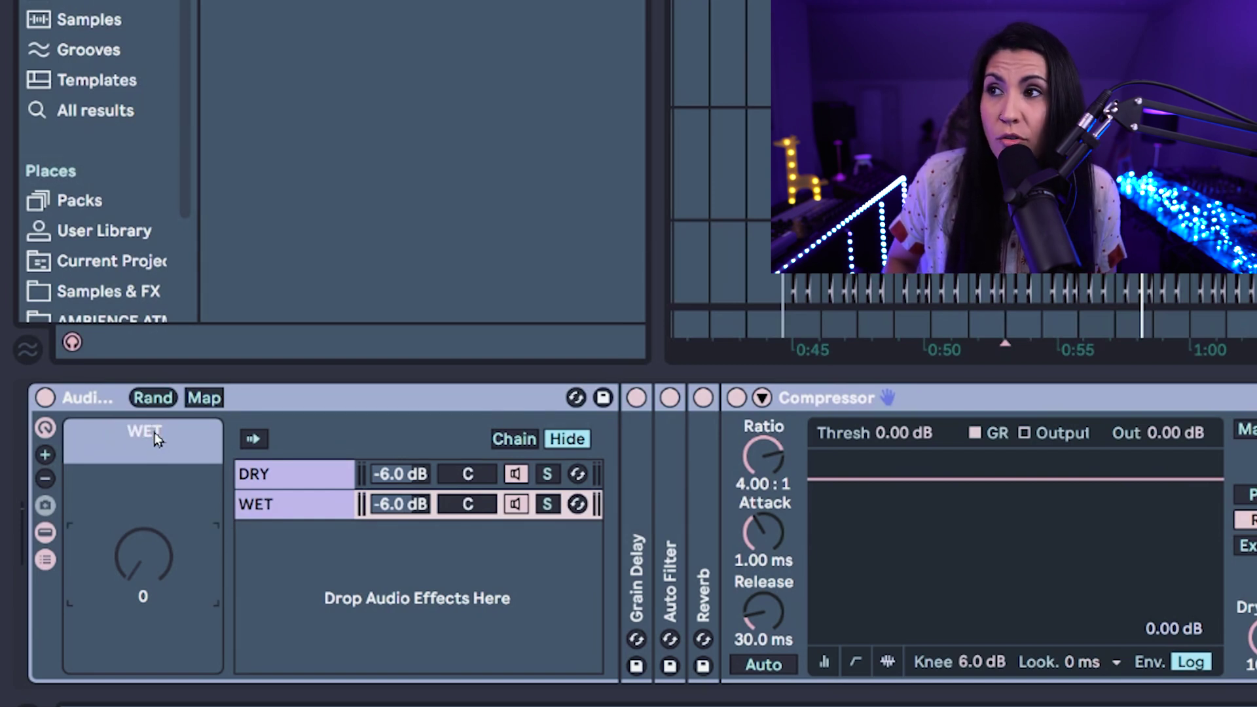
Colour the WET macro, trying bright pink before settling on the darker blue
{"action": "right_click", "coordinate": [155, 440]}
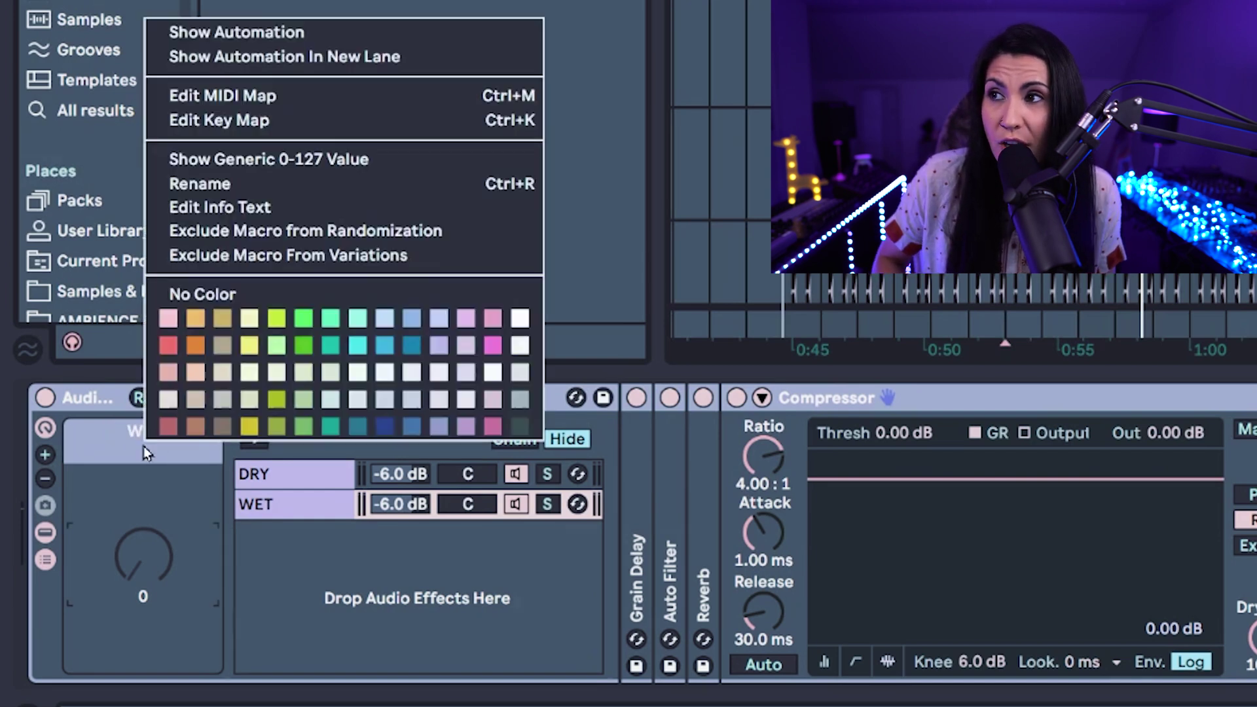
{"action": "left_click", "coordinate": [493, 345]}
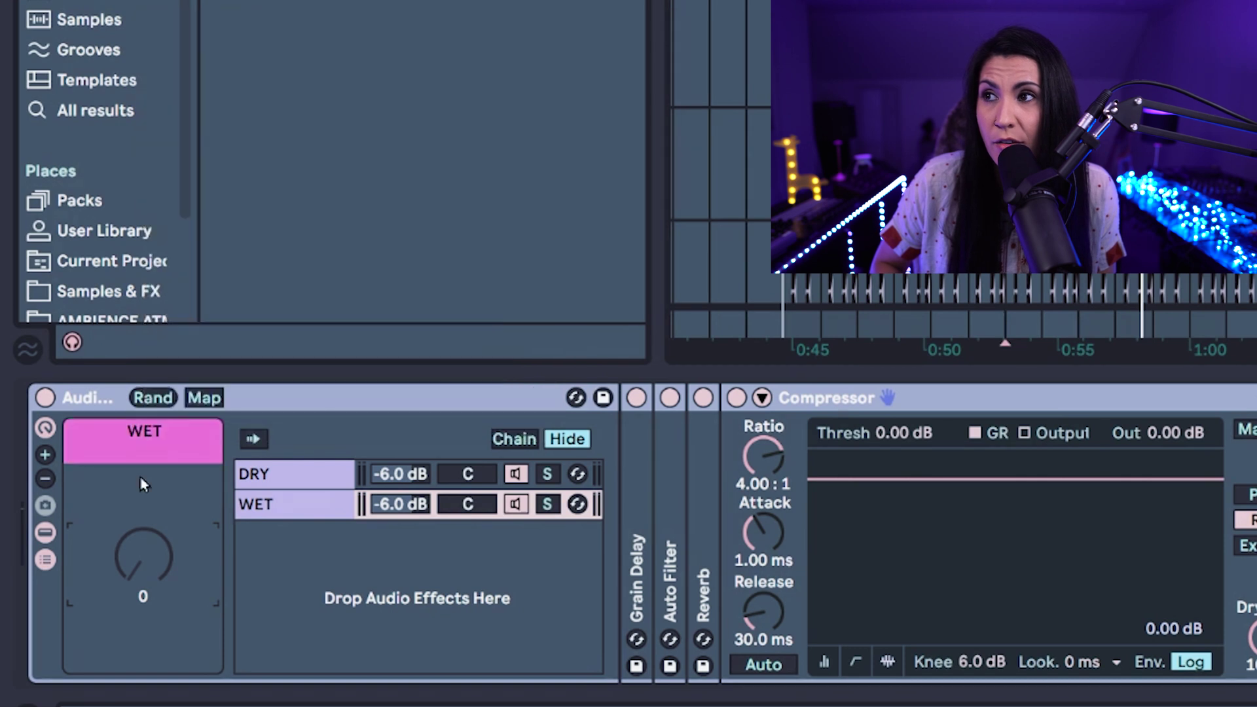
{"action": "right_click", "coordinate": [174, 432]}
{"action": "left_click", "coordinate": [434, 331]}
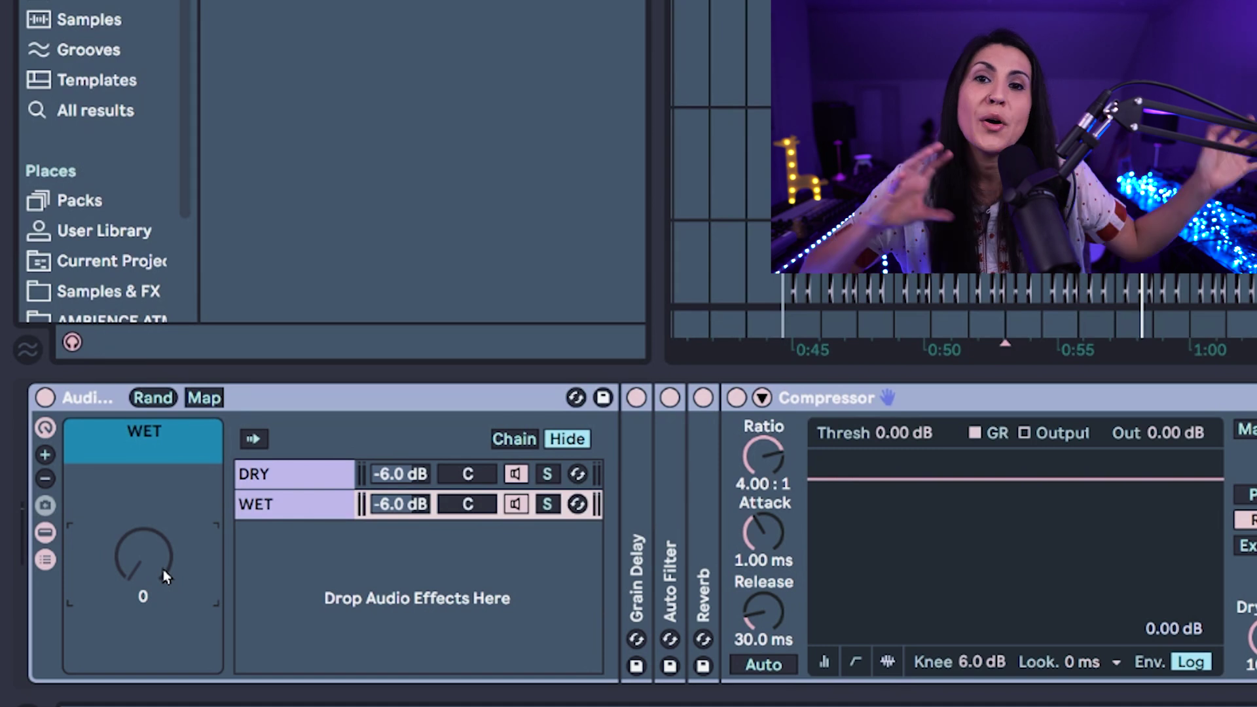
Unfold the Reverb, Auto Filter and Grain Delay devices and select the WET chain
{"action": "double_click", "coordinate": [704, 491]}
{"action": "left_click", "coordinate": [673, 489]}
{"action": "double_click", "coordinate": [674, 490]}
{"action": "double_click", "coordinate": [634, 490]}
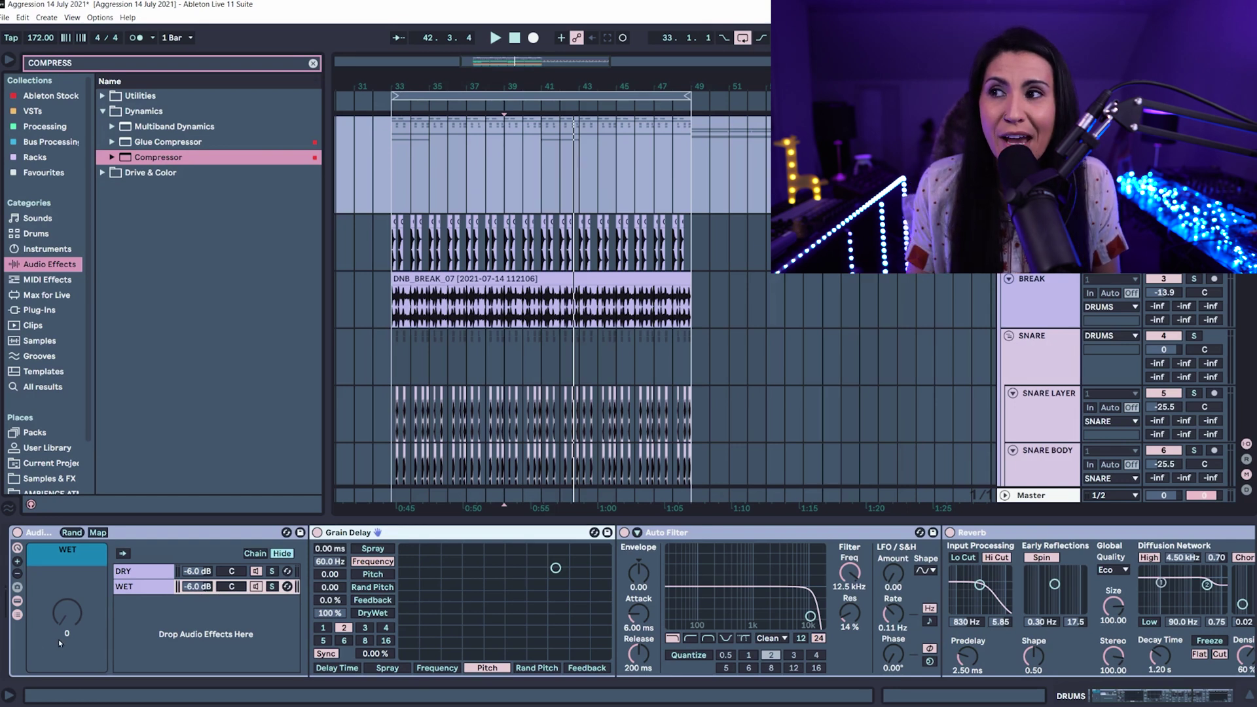
{"action": "left_click", "coordinate": [135, 590]}
{"action": "left_click", "coordinate": [136, 575]}
{"action": "left_click", "coordinate": [140, 589]}
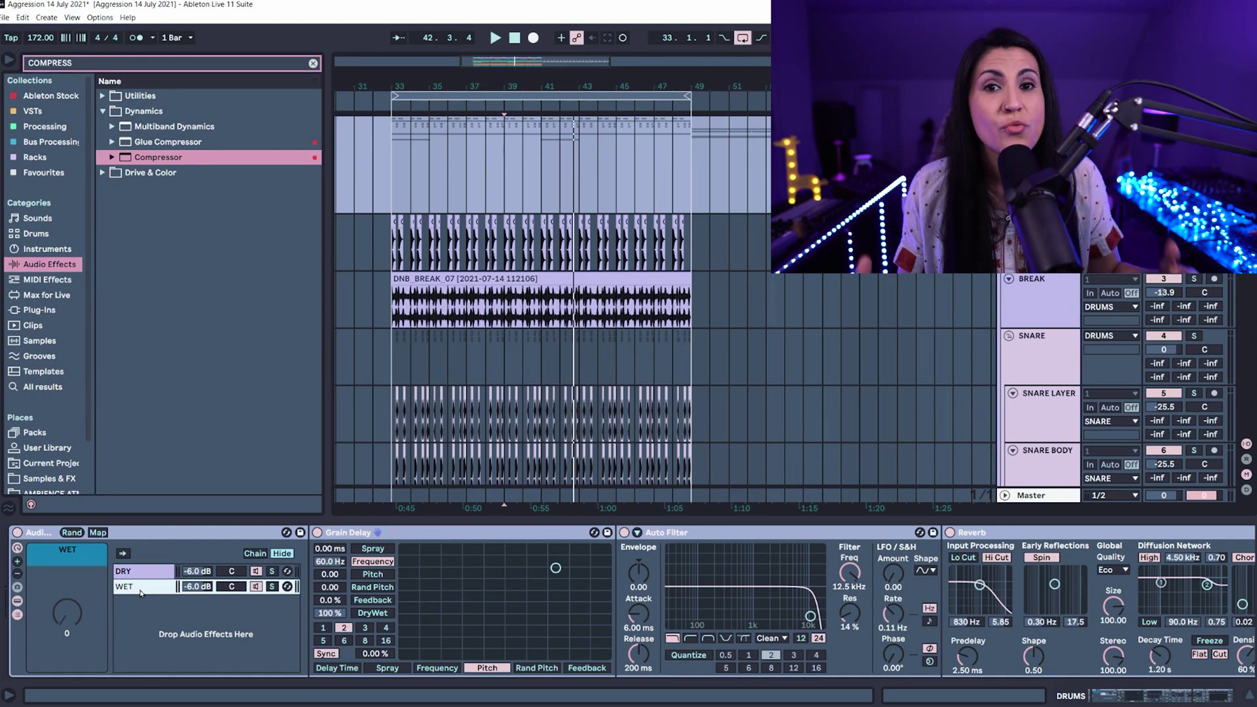
{"action": "left_click_drag", "start_coordinate": [66, 614], "coordinate": [67, 579]}
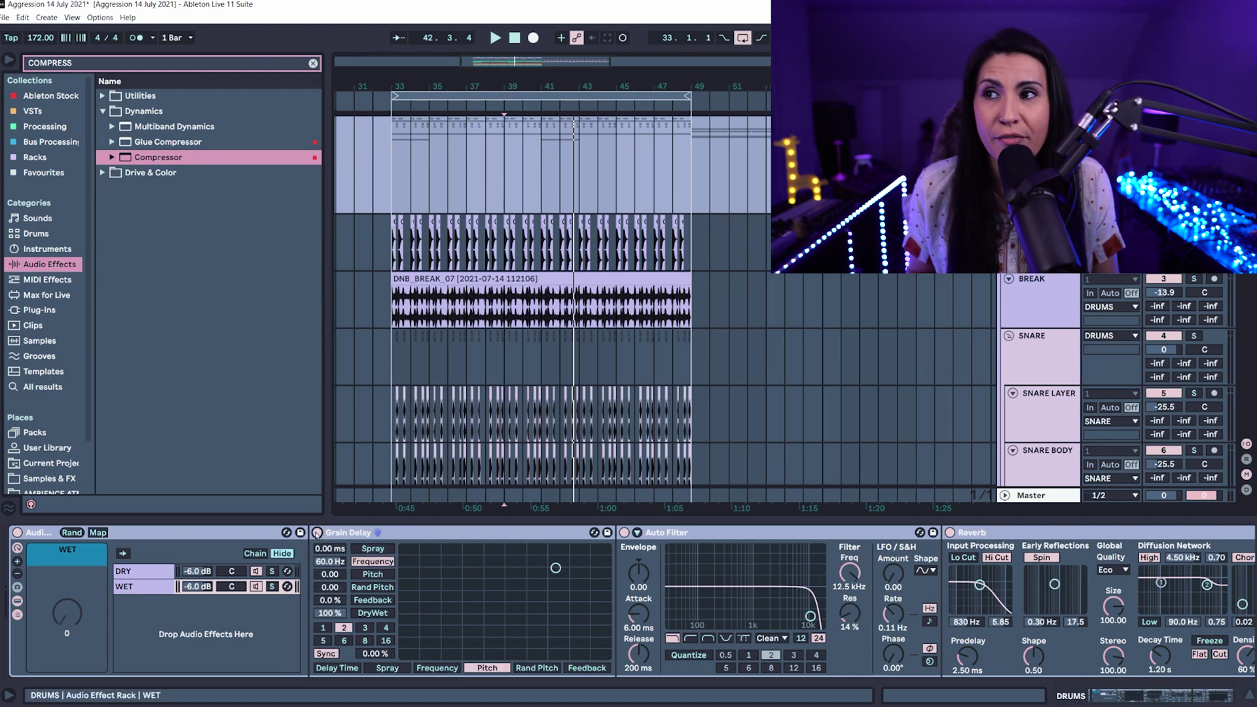
Map Grain Delay's on/off switch to the WET macro and turn the macro to test the mapping
{"action": "right_click", "coordinate": [317, 533]}
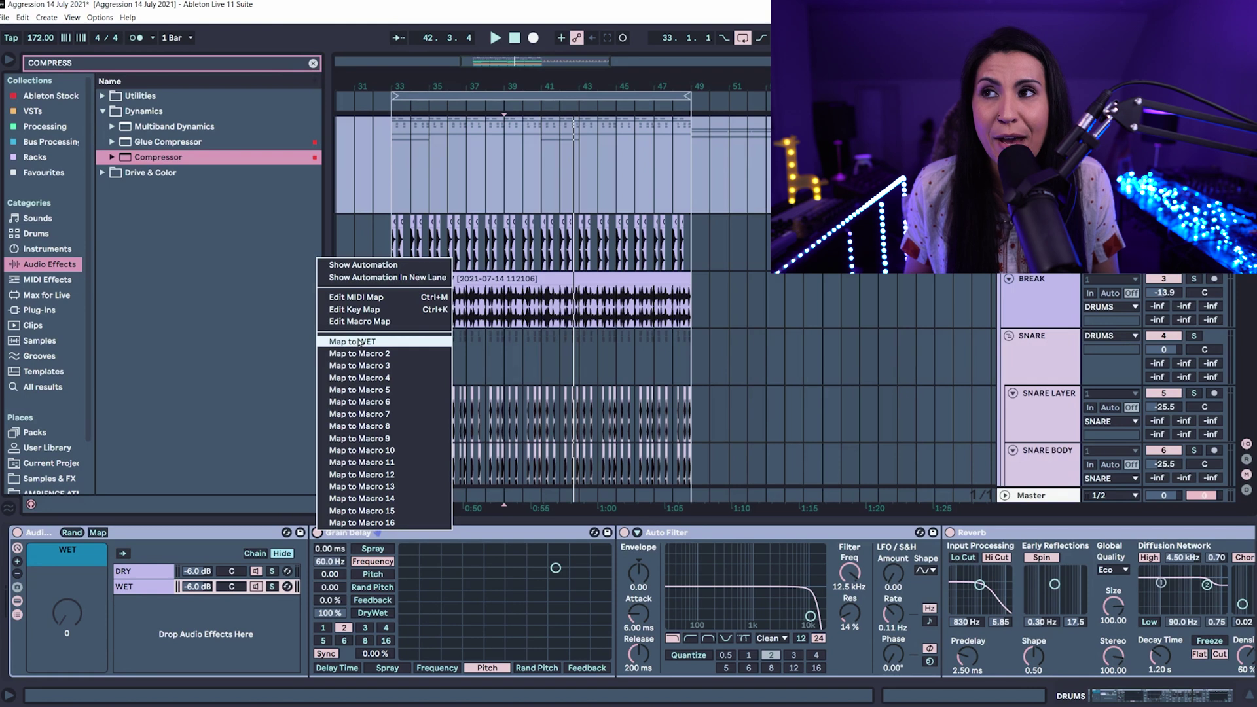
{"action": "left_click", "coordinate": [354, 342]}
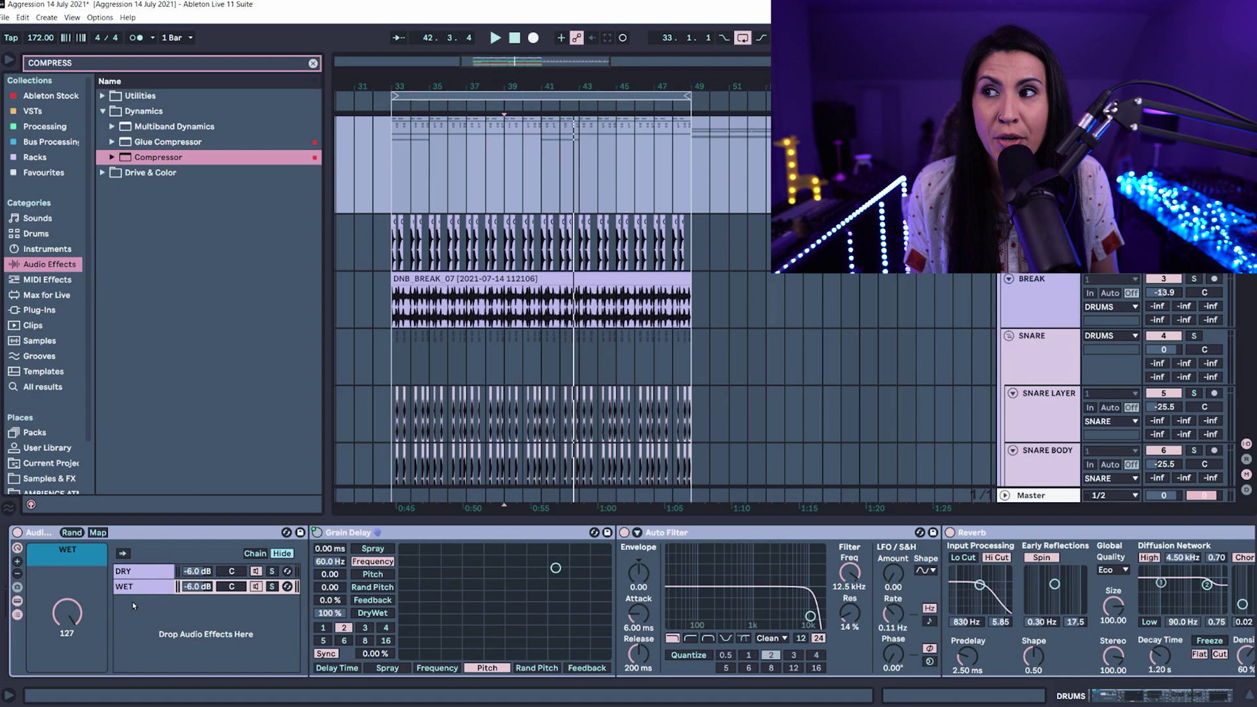
{"action": "left_click_drag", "start_coordinate": [73, 611], "coordinate": [73, 614]}
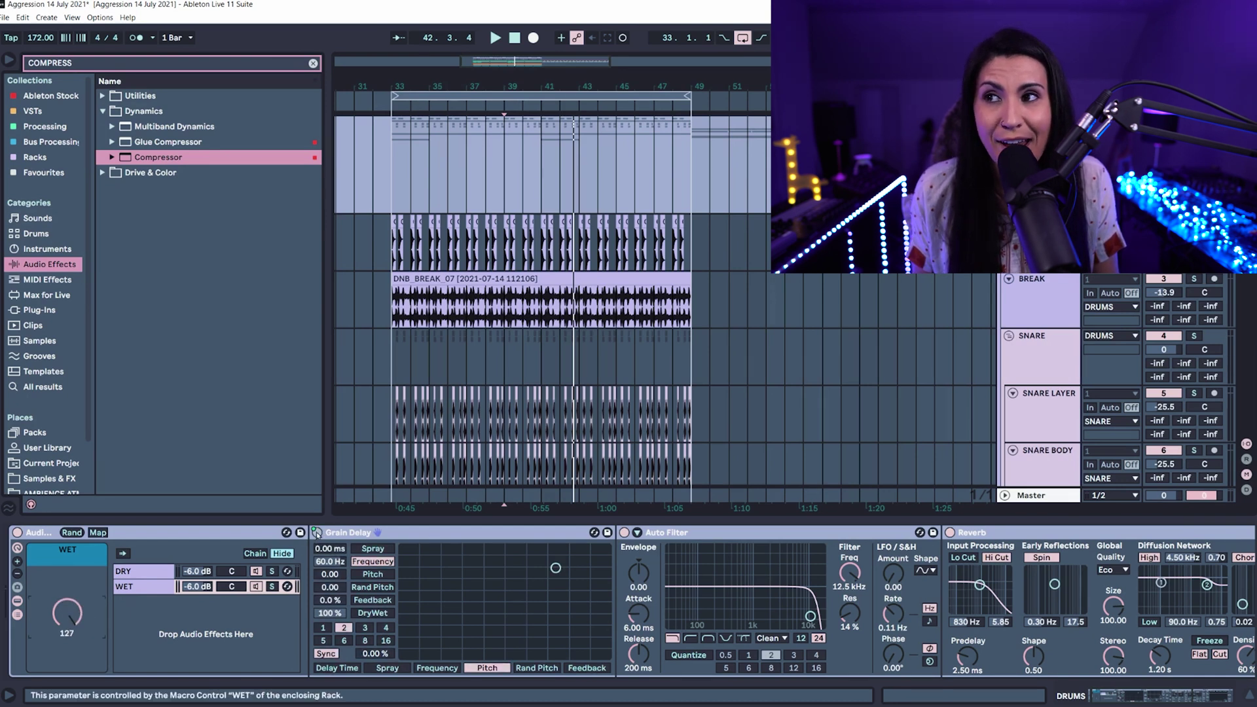
{"action": "mouse_move", "coordinate": [68, 612]}
{"action": "left_mouse_down"}
{"action": "mouse_move", "coordinate": [69, 695]}
{"action": "mouse_move", "coordinate": [68, 612]}
{"action": "left_mouse_up"}
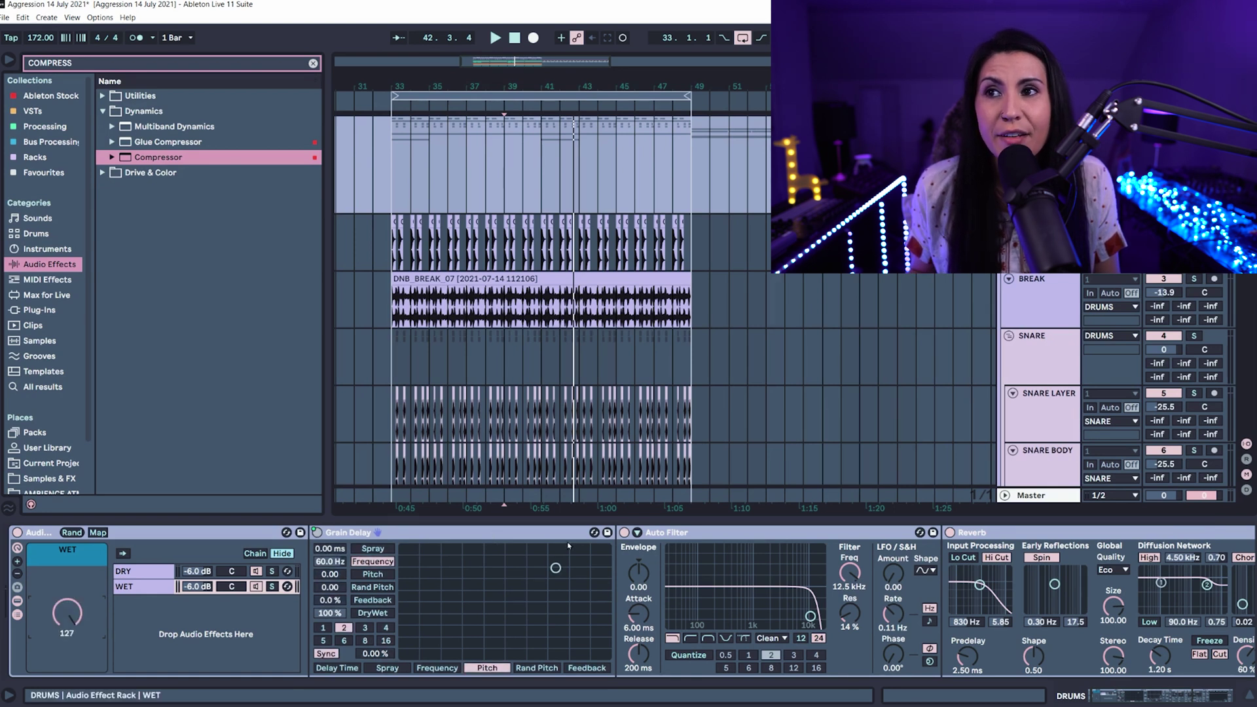
Map the on/off switches of Auto Filter and Reverb to the WET macro
{"action": "right_click", "coordinate": [623, 533]}
{"action": "left_click", "coordinate": [660, 345]}
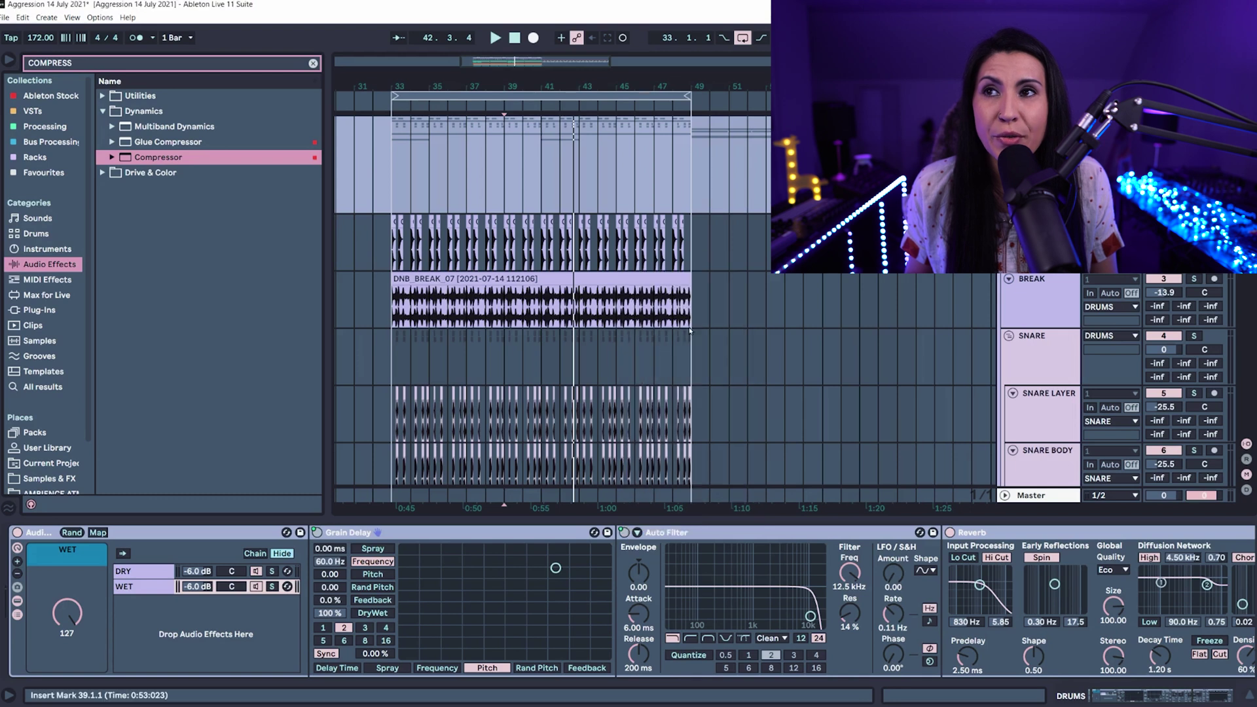
{"action": "right_click", "coordinate": [951, 531]}
{"action": "left_click", "coordinate": [999, 387]}
{"action": "right_click", "coordinate": [951, 530]}
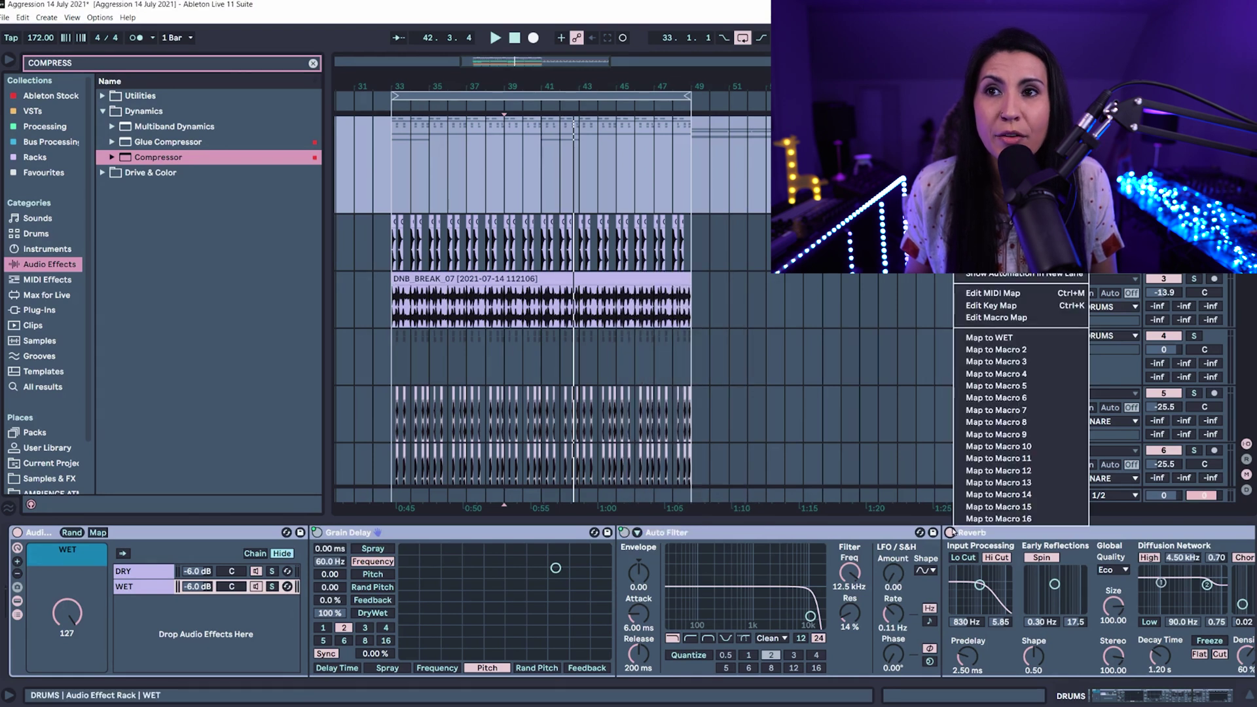
{"action": "left_click", "coordinate": [985, 338]}
Fold Auto Filter and Reverb, and map the Compressor's on/off switch to the WET macro
{"action": "double_click", "coordinate": [697, 533]}
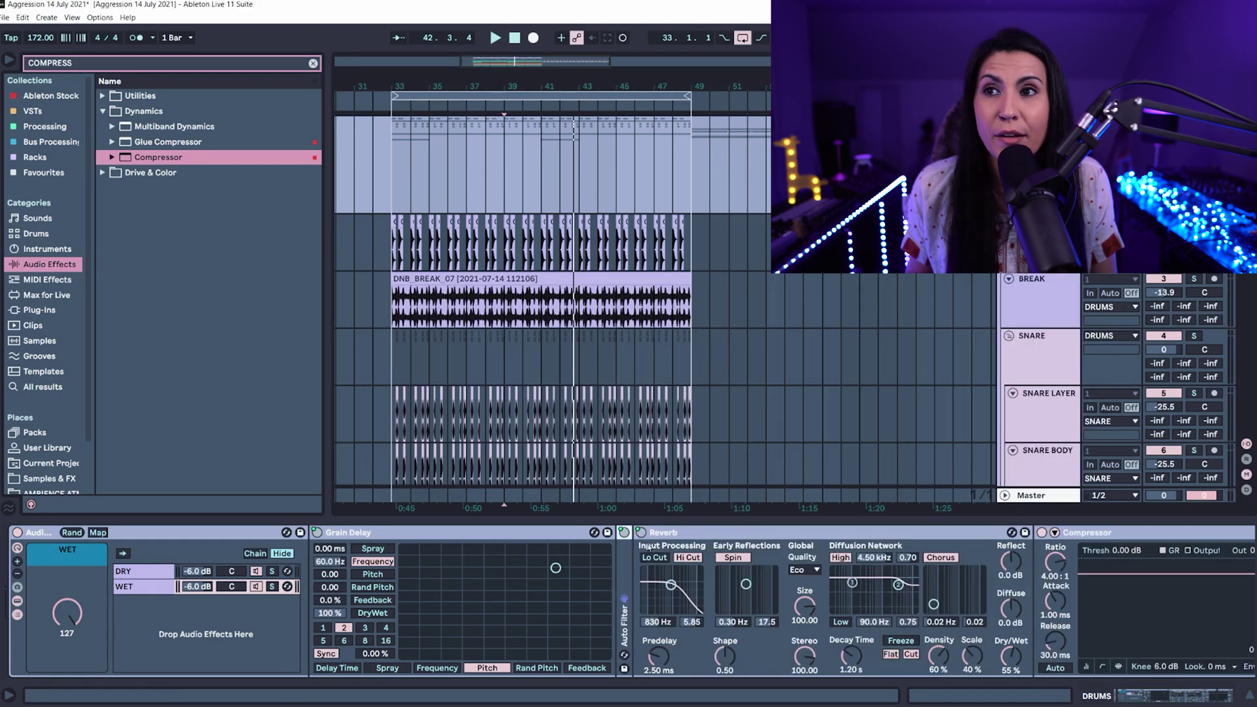
{"action": "double_click", "coordinate": [697, 533]}
{"action": "right_click", "coordinate": [659, 532]}
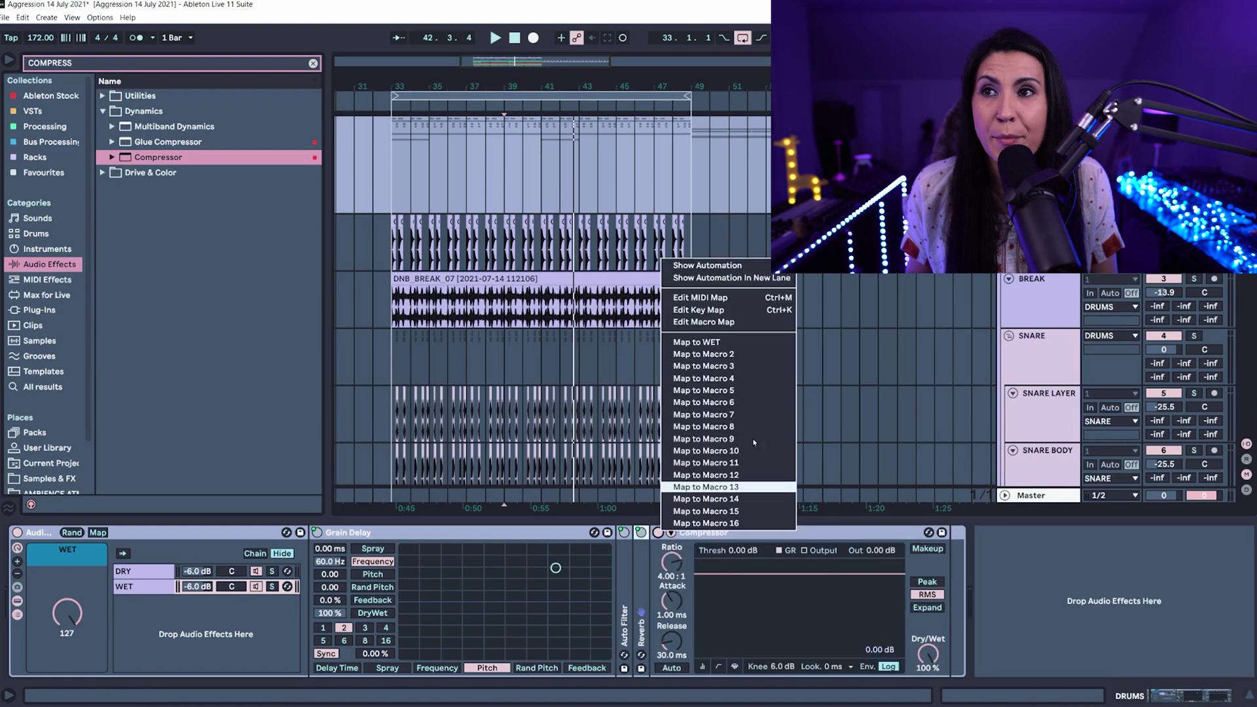
{"action": "left_click", "coordinate": [713, 343]}
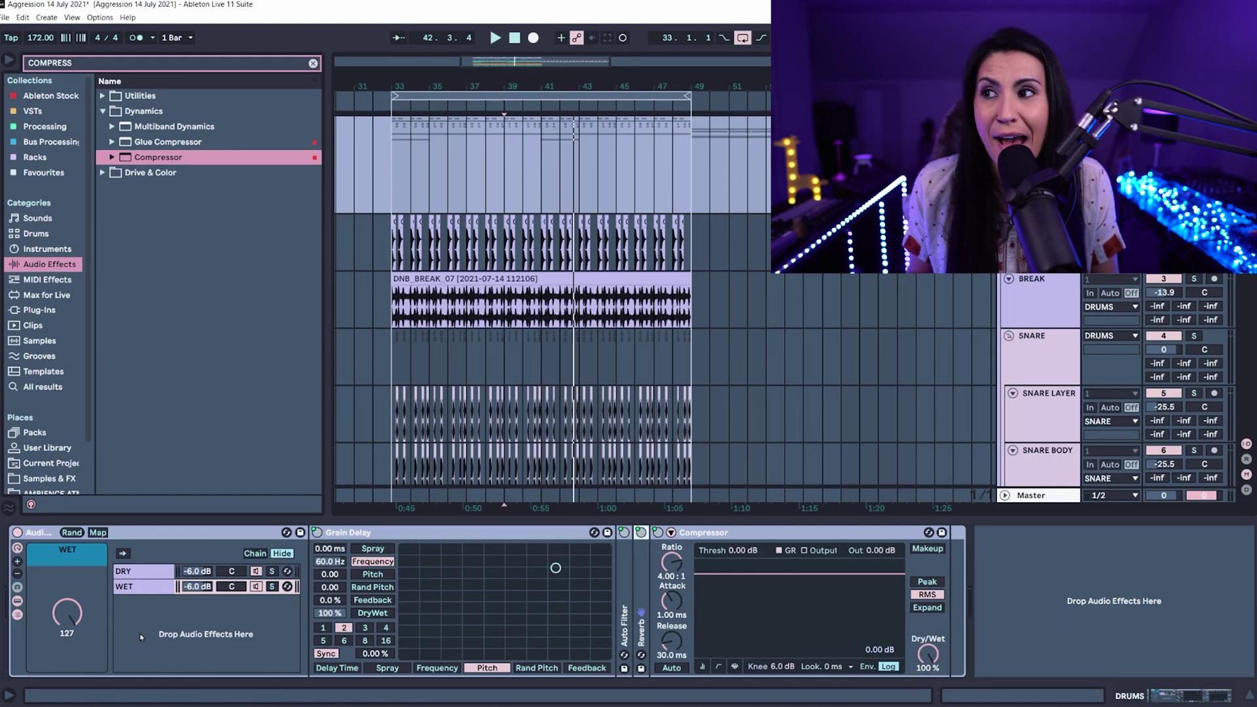
{"action": "mouse_move", "coordinate": [72, 610]}
{"action": "left_mouse_down"}
{"action": "mouse_move", "coordinate": [73, 674]}
{"action": "mouse_move", "coordinate": [73, 615]}
{"action": "left_mouse_up"}
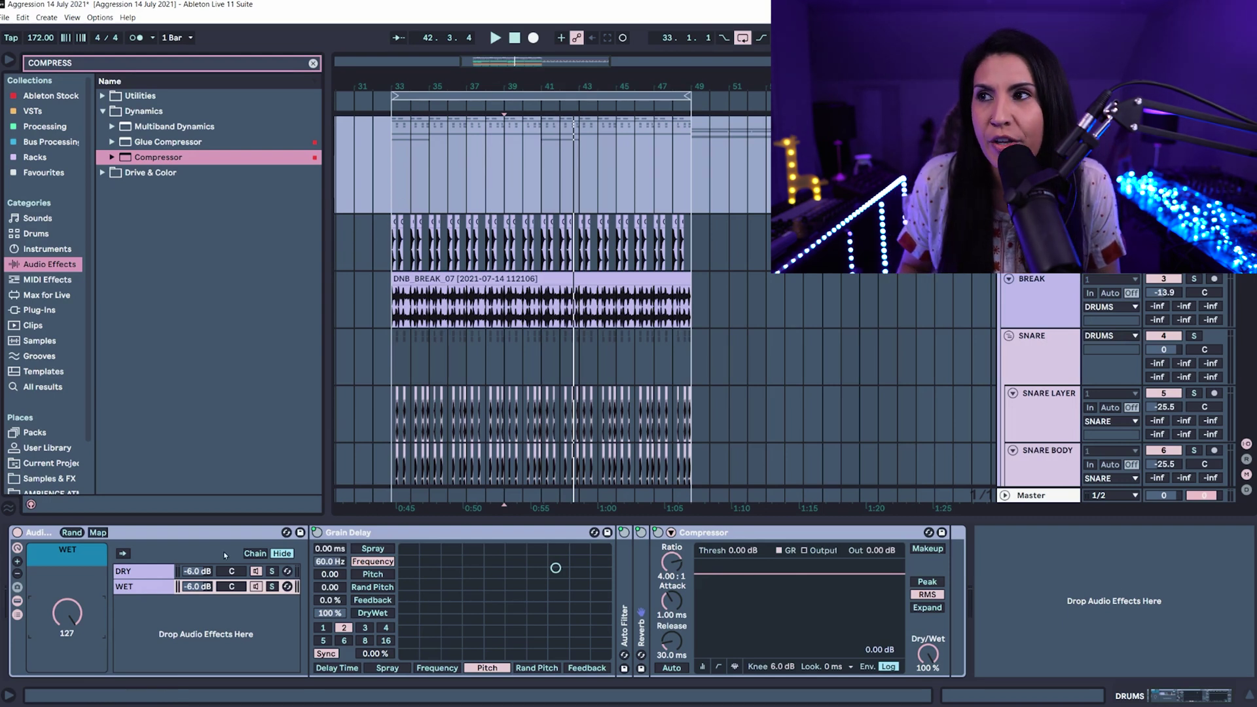
Map Grain Delay's Frequency and DryWet parameters to the WET macro
{"action": "right_click", "coordinate": [330, 563]}
{"action": "left_click", "coordinate": [366, 370]}
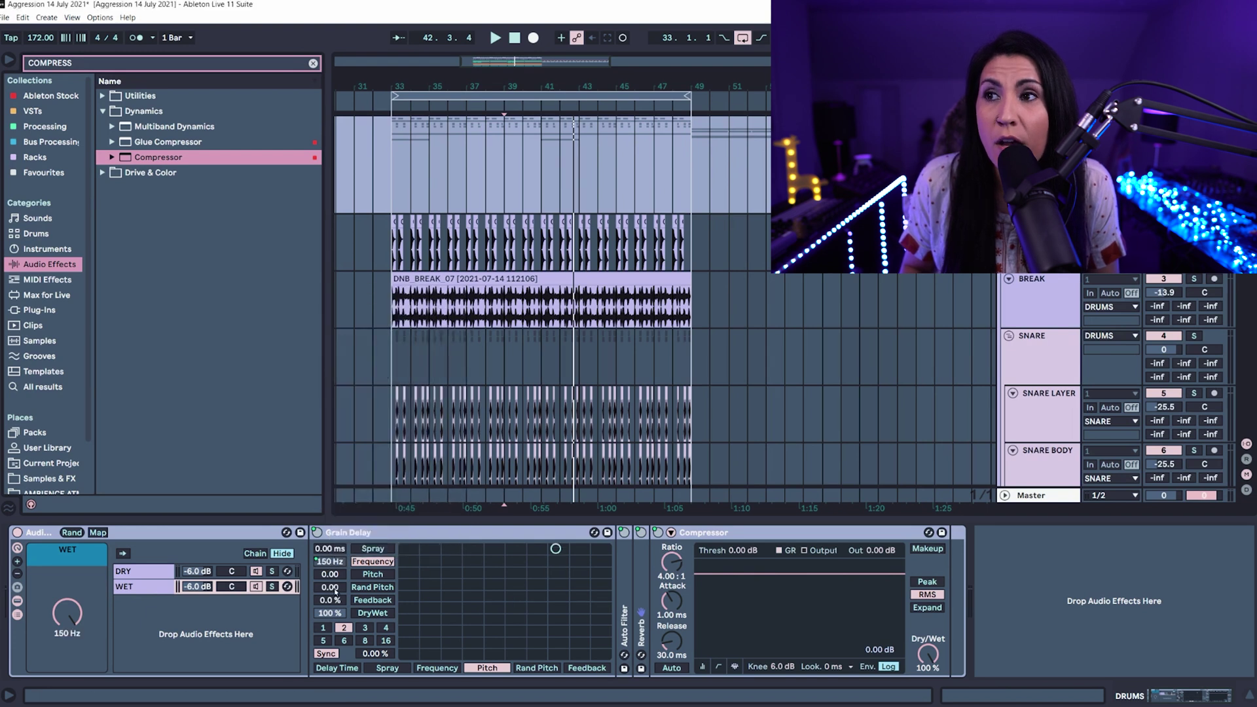
{"action": "right_click", "coordinate": [330, 613]}
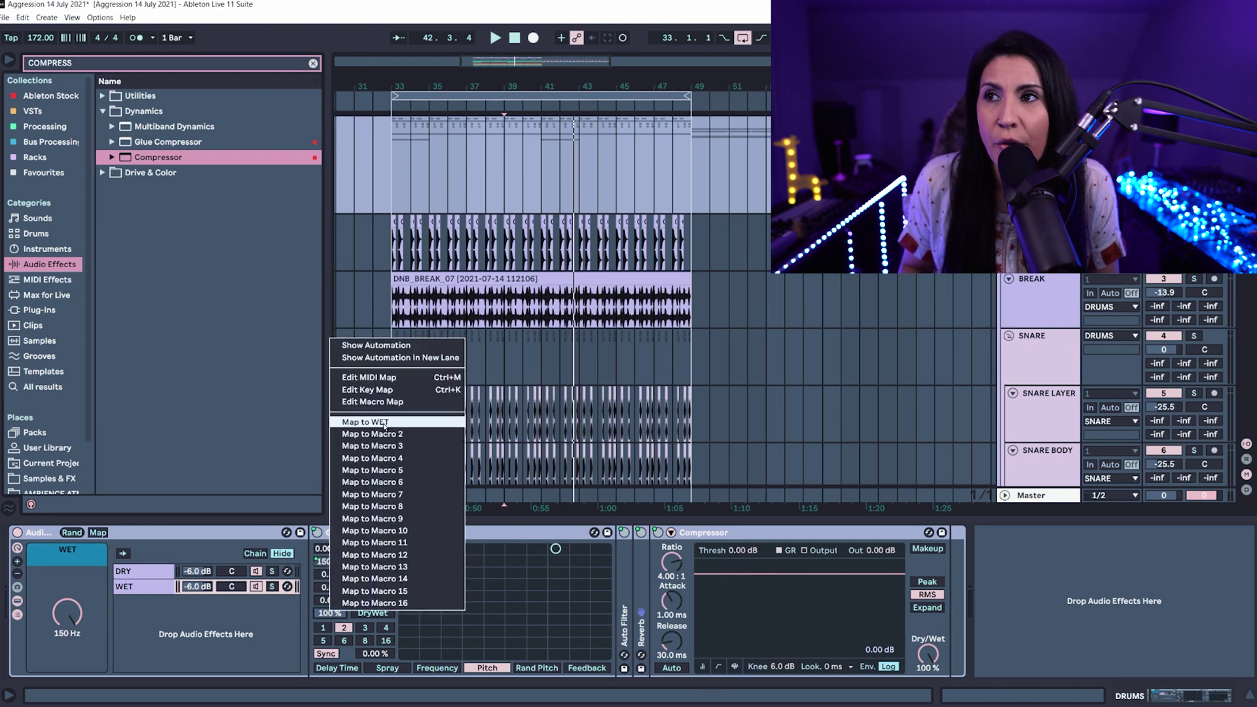
{"action": "left_click", "coordinate": [429, 424]}
Unfold Auto Filter, make it a high-pass filter and lower its cutoff to about 63 Hz
{"action": "double_click", "coordinate": [626, 597]}
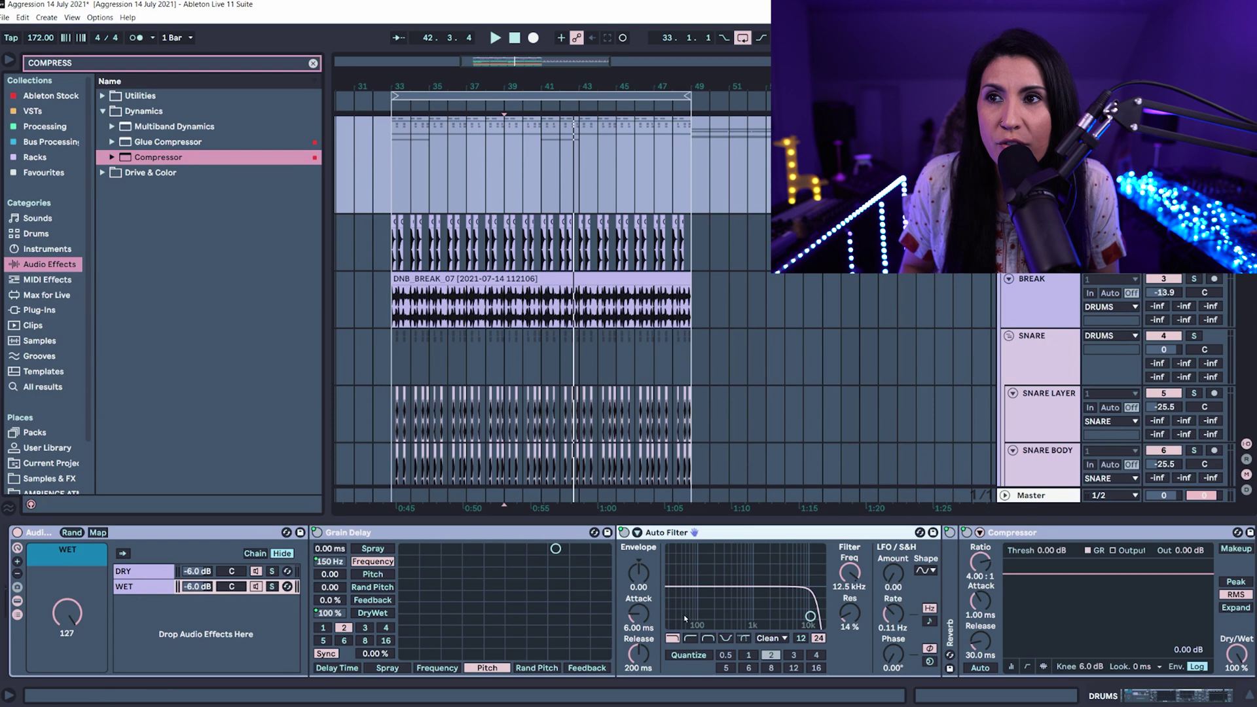
{"action": "left_click", "coordinate": [692, 638]}
{"action": "left_click_drag", "start_coordinate": [809, 616], "coordinate": [690, 613]}
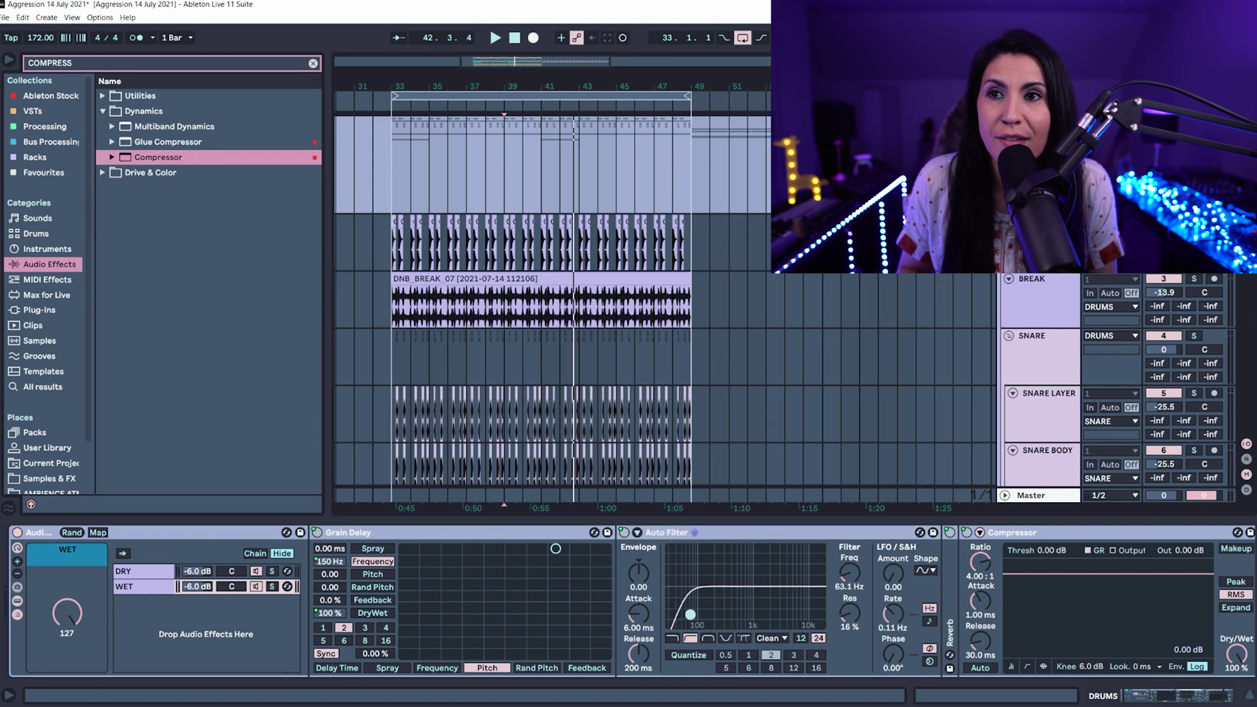
Map Auto Filter's Freq and Res to the WET macro
{"action": "right_click", "coordinate": [849, 573]}
{"action": "left_click", "coordinate": [885, 385]}
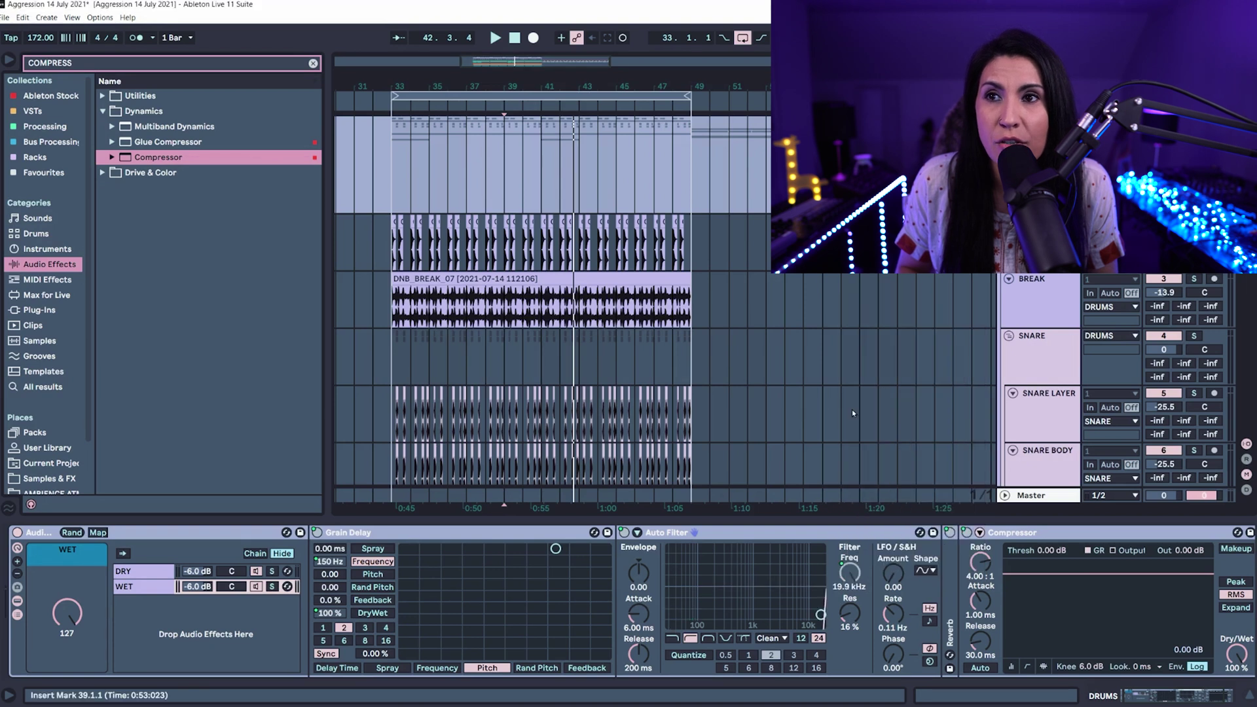
{"action": "right_click", "coordinate": [844, 619]}
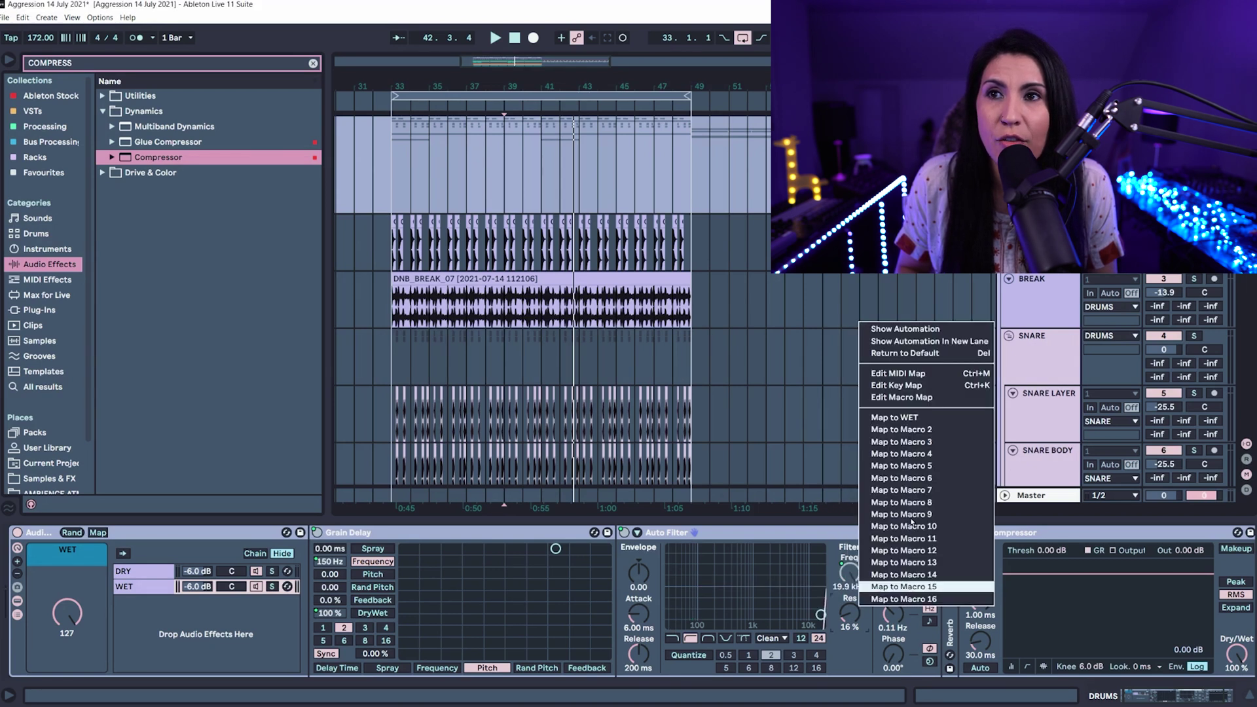
{"action": "left_click", "coordinate": [885, 429]}
Unfold the Reverb and map its Dry/Wet amount to the WET macro
{"action": "left_click_drag", "start_coordinate": [1120, 695], "coordinate": [1165, 695]}
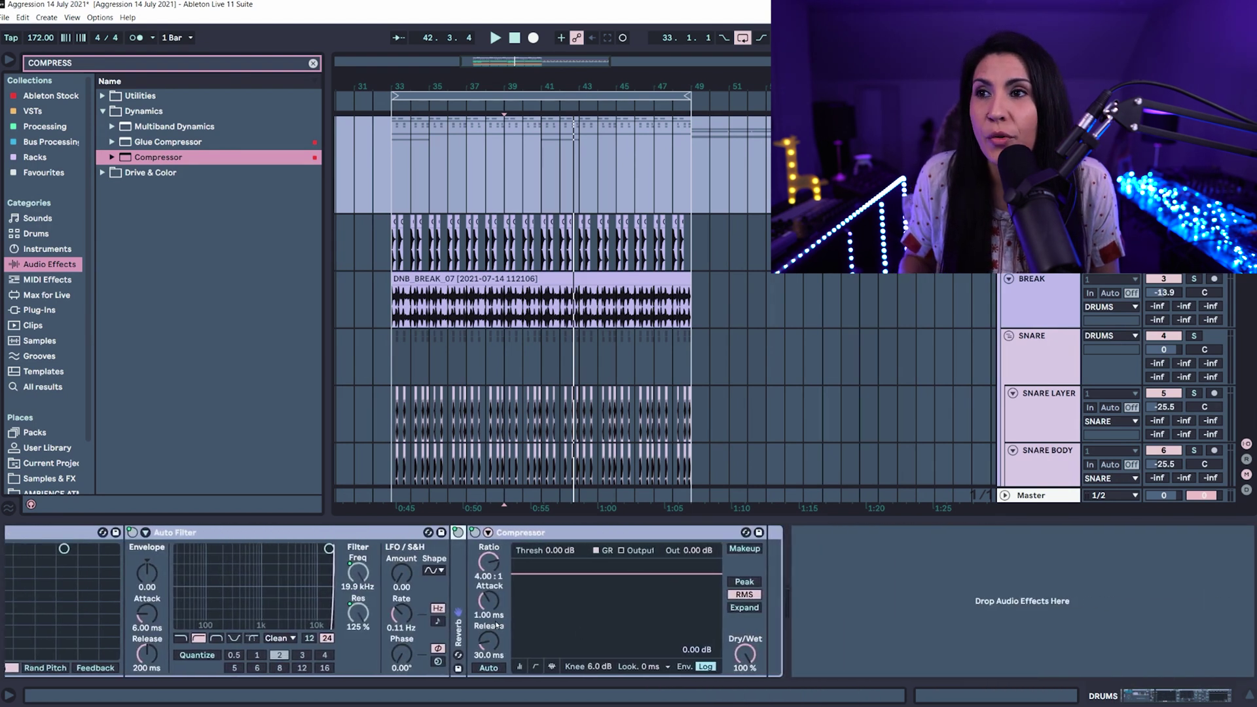
{"action": "double_click", "coordinate": [458, 630]}
{"action": "right_click", "coordinate": [827, 653]}
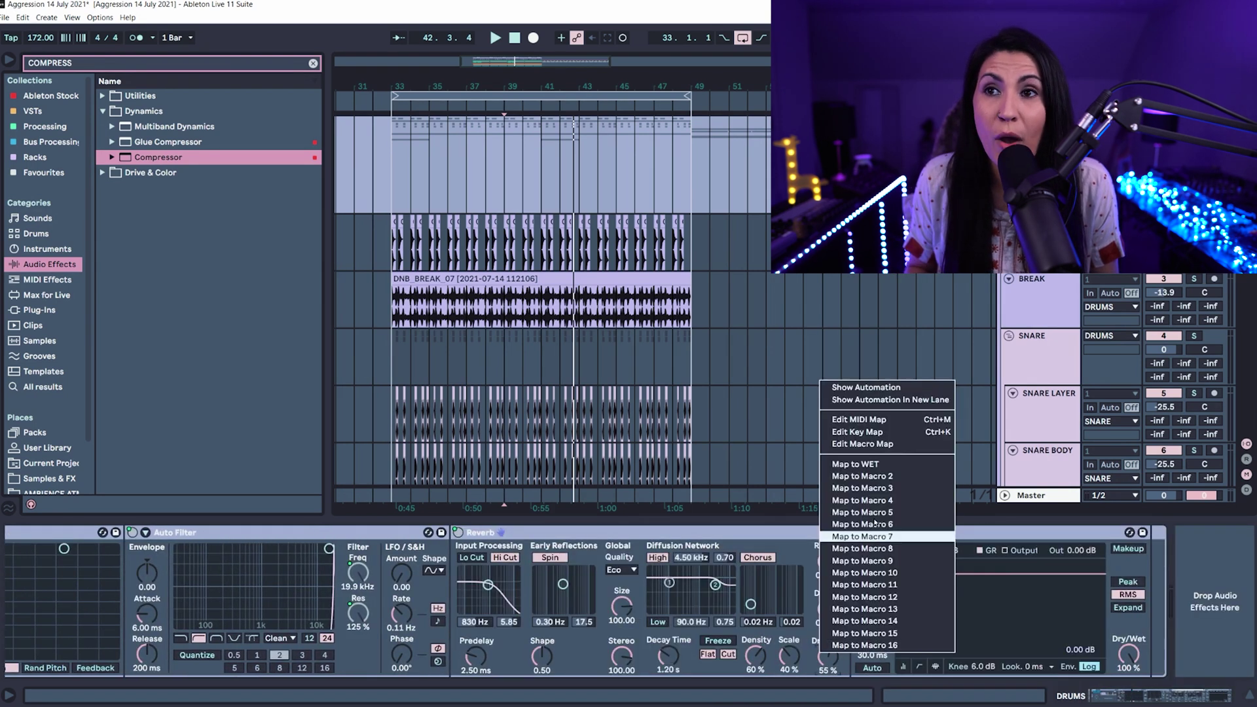
{"action": "left_click", "coordinate": [858, 465]}
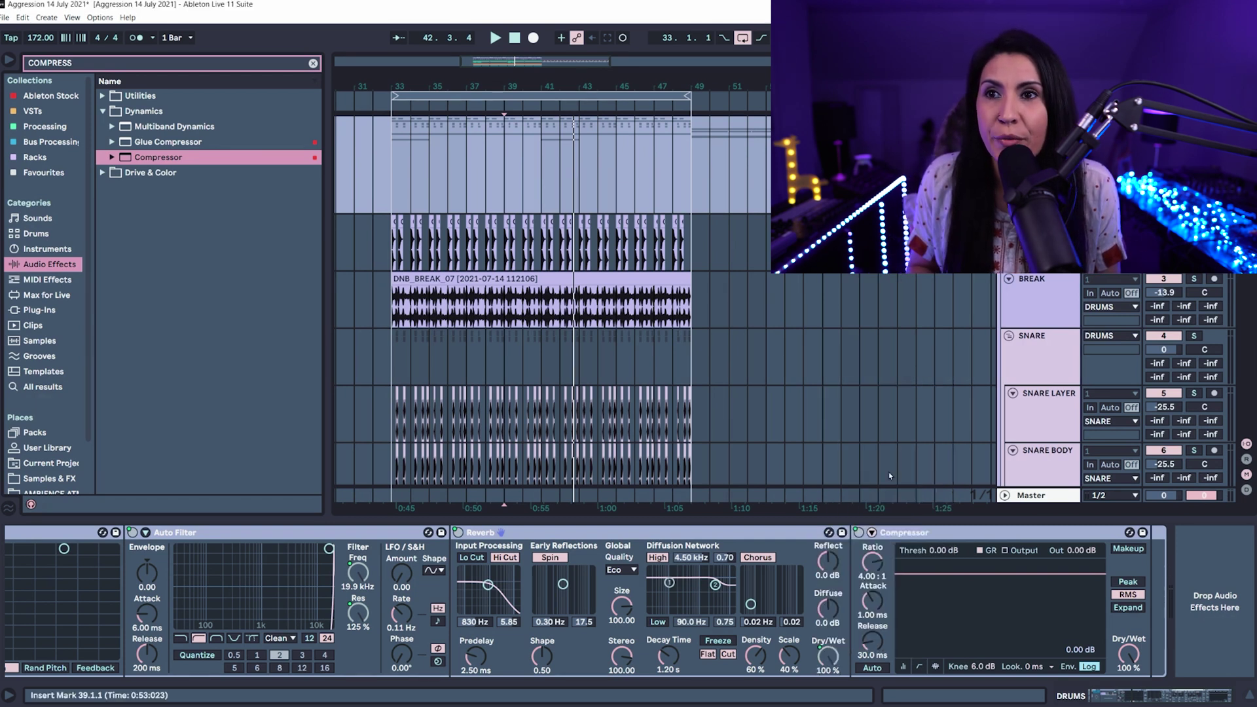
Switch the Compressor to its compact slider view and map its Thresh and Out to the WET macro
{"action": "left_click", "coordinate": [904, 666]}
{"action": "right_click", "coordinate": [917, 569]}
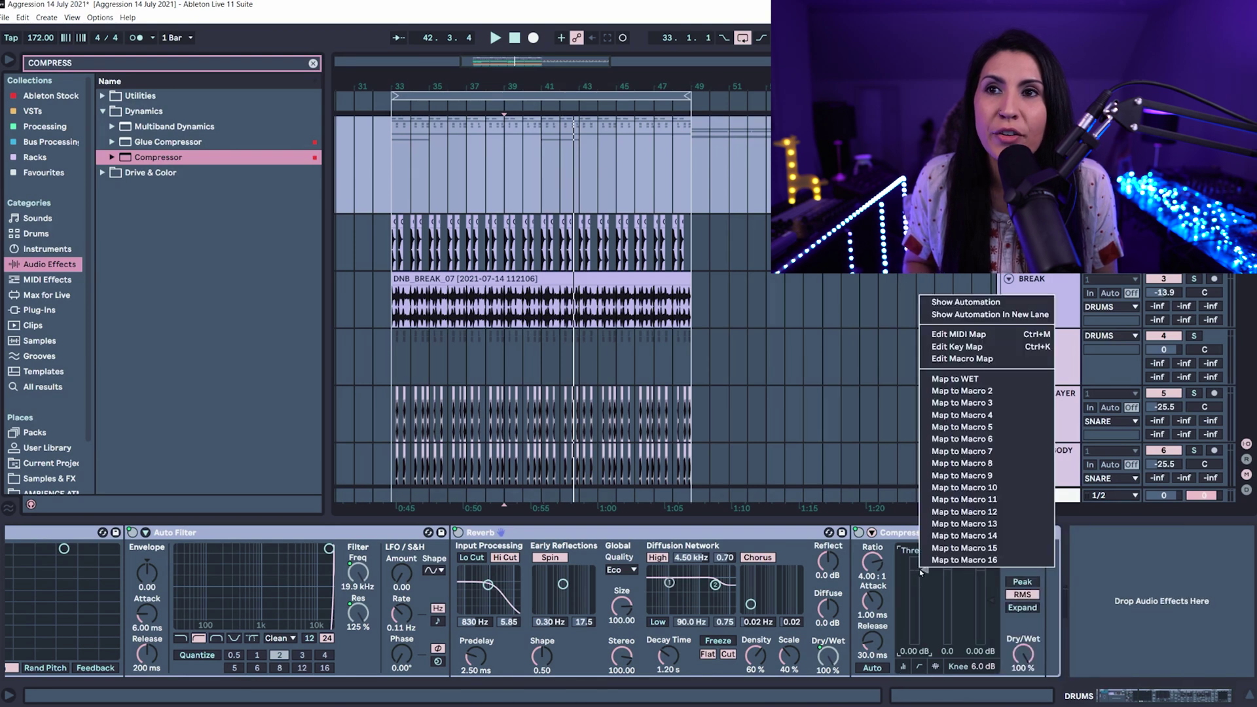
{"action": "left_click", "coordinate": [955, 379]}
{"action": "right_click", "coordinate": [989, 595]}
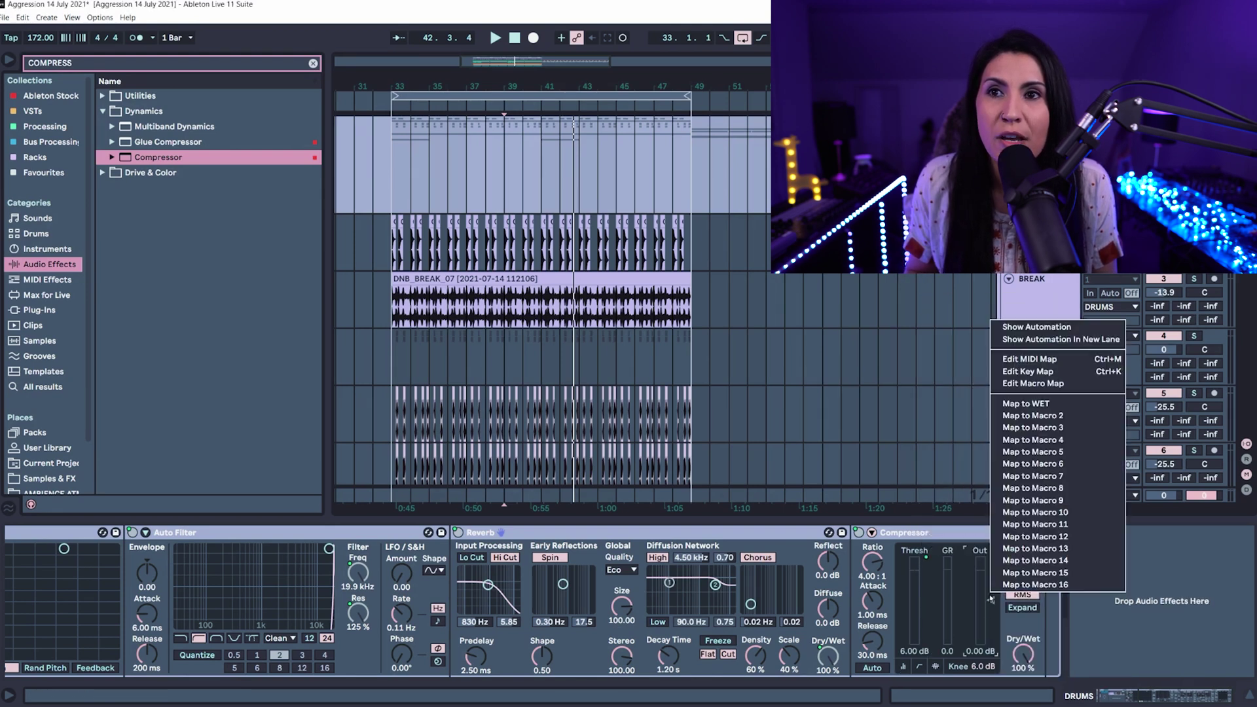
{"action": "left_click", "coordinate": [1029, 404]}
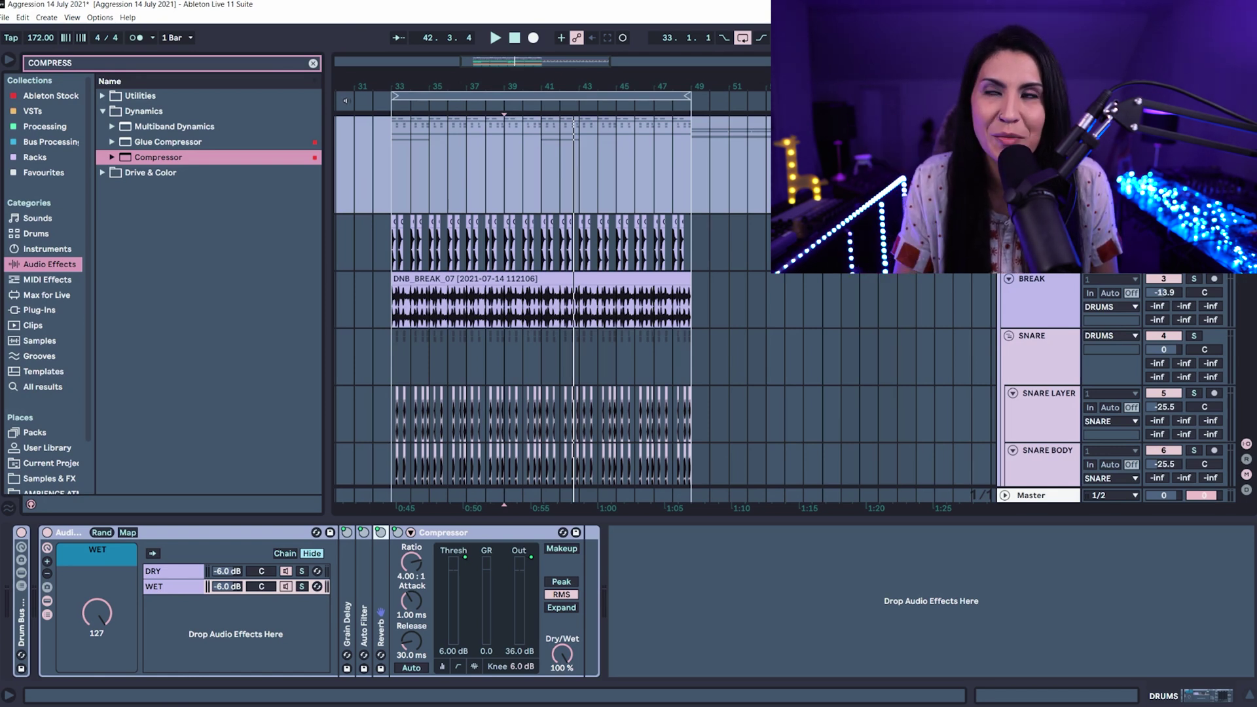
Set the WET macro to 0, play the drum loop while raising the macro to 94, and stop playback
{"action": "left_click_drag", "start_coordinate": [97, 612], "coordinate": [97, 697]}
{"action": "key", "text": "space"}
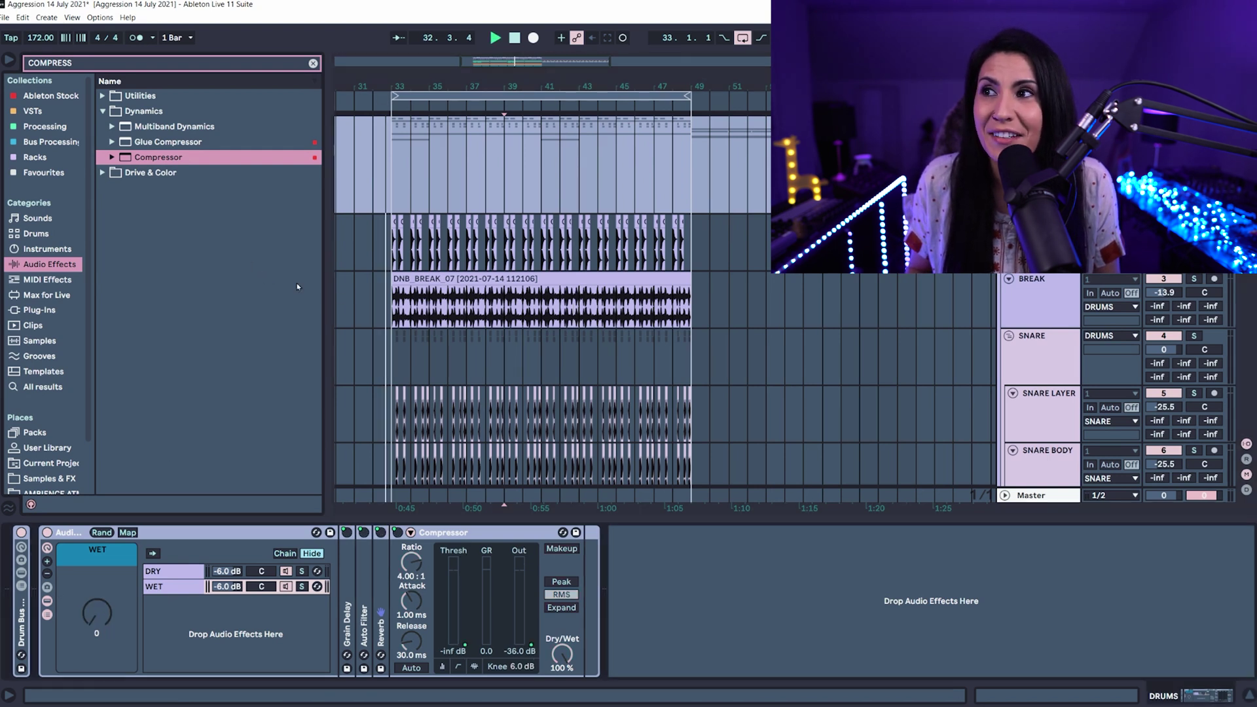
{"action": "left_click_drag", "start_coordinate": [92, 619], "coordinate": [92, 578]}
{"action": "left_click_drag", "start_coordinate": [110, 627], "coordinate": [110, 589]}
{"action": "key", "text": "space"}
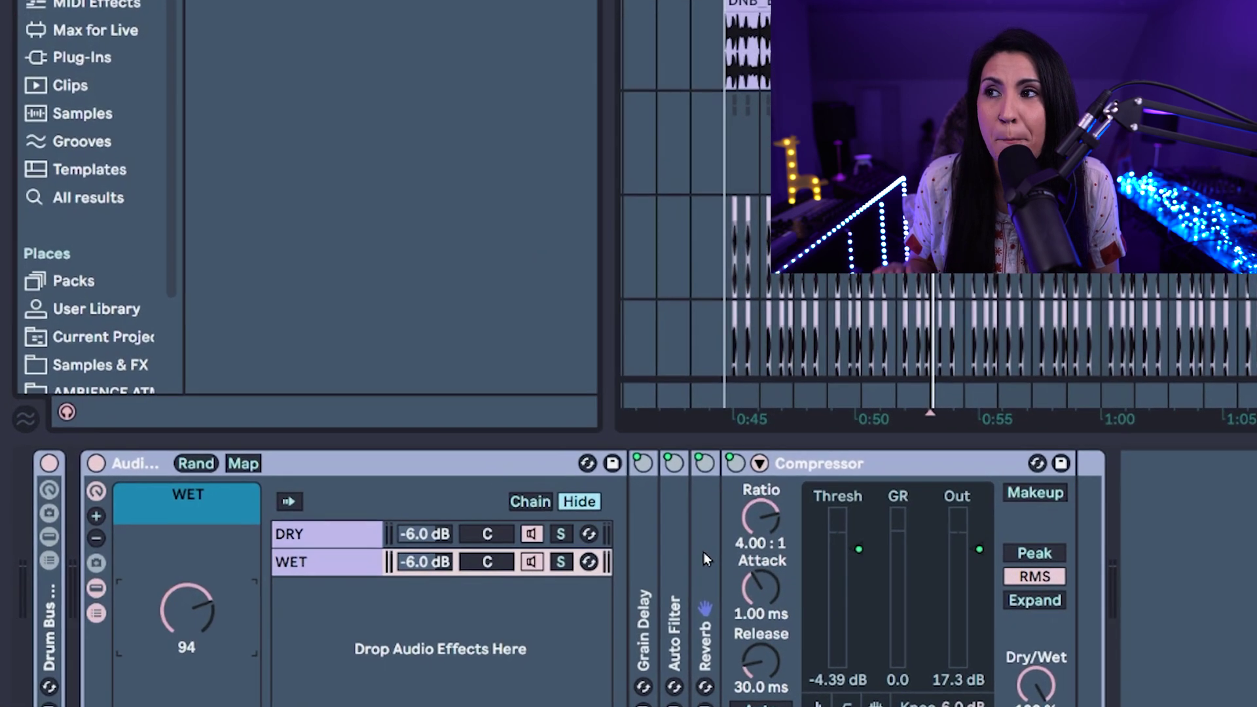
Set the WET macro's Compressor mapping ranges to -7.44 to -38.0 dB for Threshold and 16.3 to -0.56 dB for Output Gain
{"action": "left_click", "coordinate": [246, 464]}
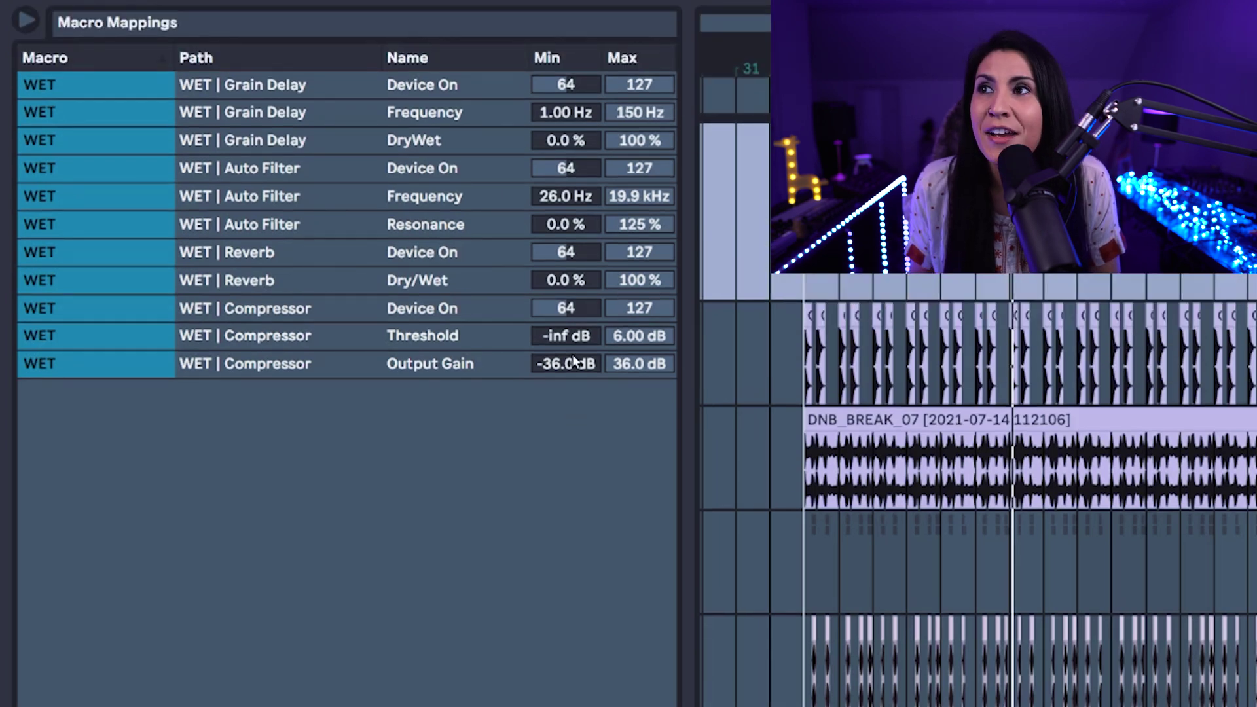
{"action": "left_click", "coordinate": [259, 362]}
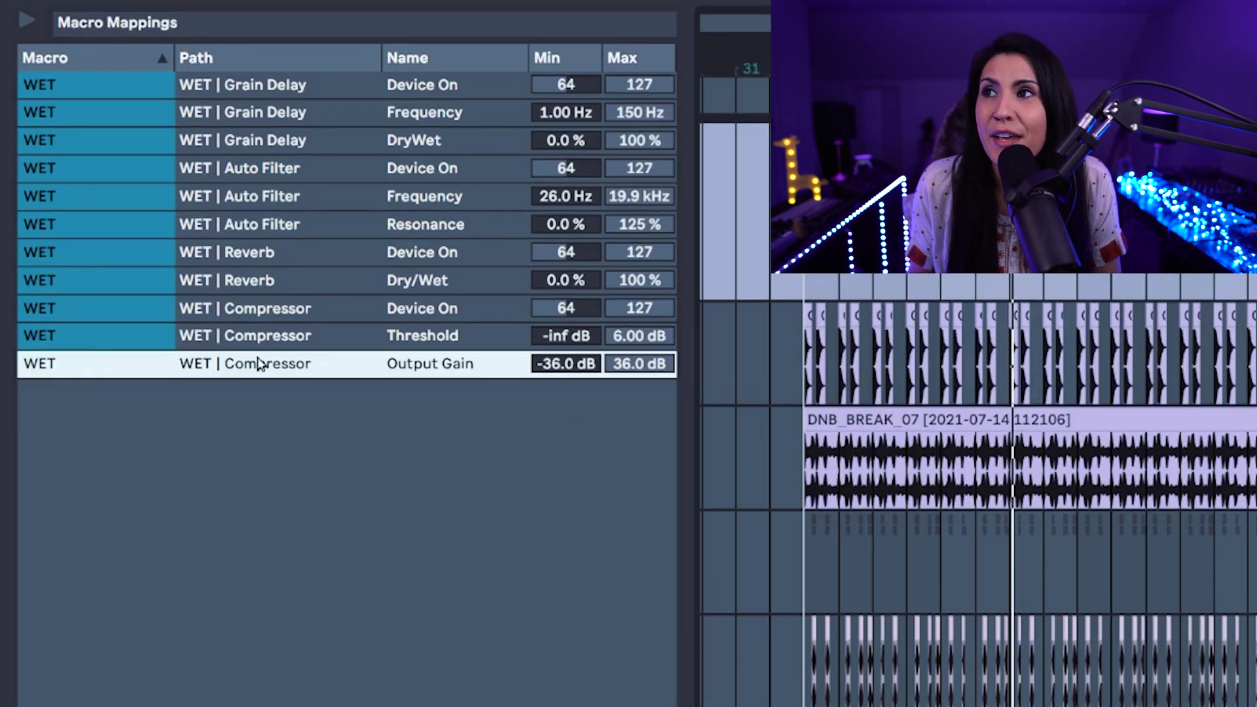
{"action": "left_click_drag", "start_coordinate": [627, 371], "coordinate": [627, 432]}
{"action": "left_click", "coordinate": [558, 364]}
{"action": "left_click_drag", "start_coordinate": [558, 364], "coordinate": [558, 302]}
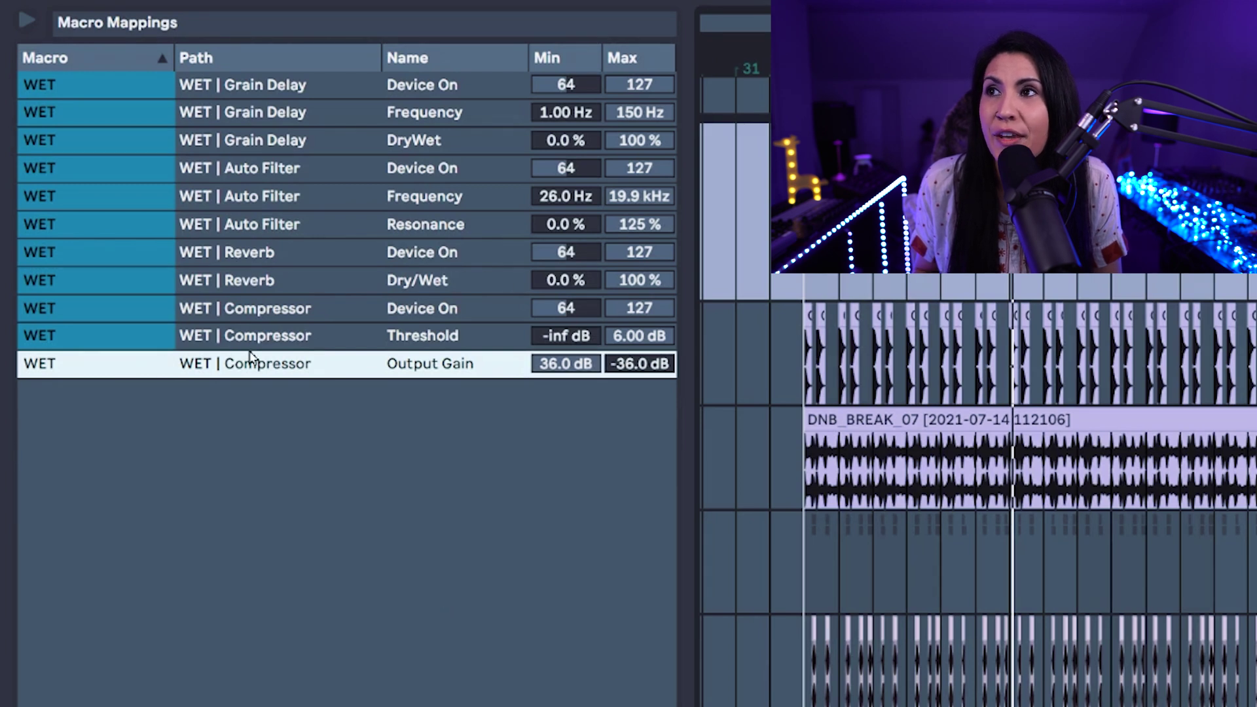
{"action": "left_click", "coordinate": [143, 340]}
{"action": "left_click_drag", "start_coordinate": [591, 343], "coordinate": [591, 282]}
{"action": "left_click_drag", "start_coordinate": [640, 347], "coordinate": [640, 399]}
{"action": "left_click_drag", "start_coordinate": [586, 336], "coordinate": [622, 345]}
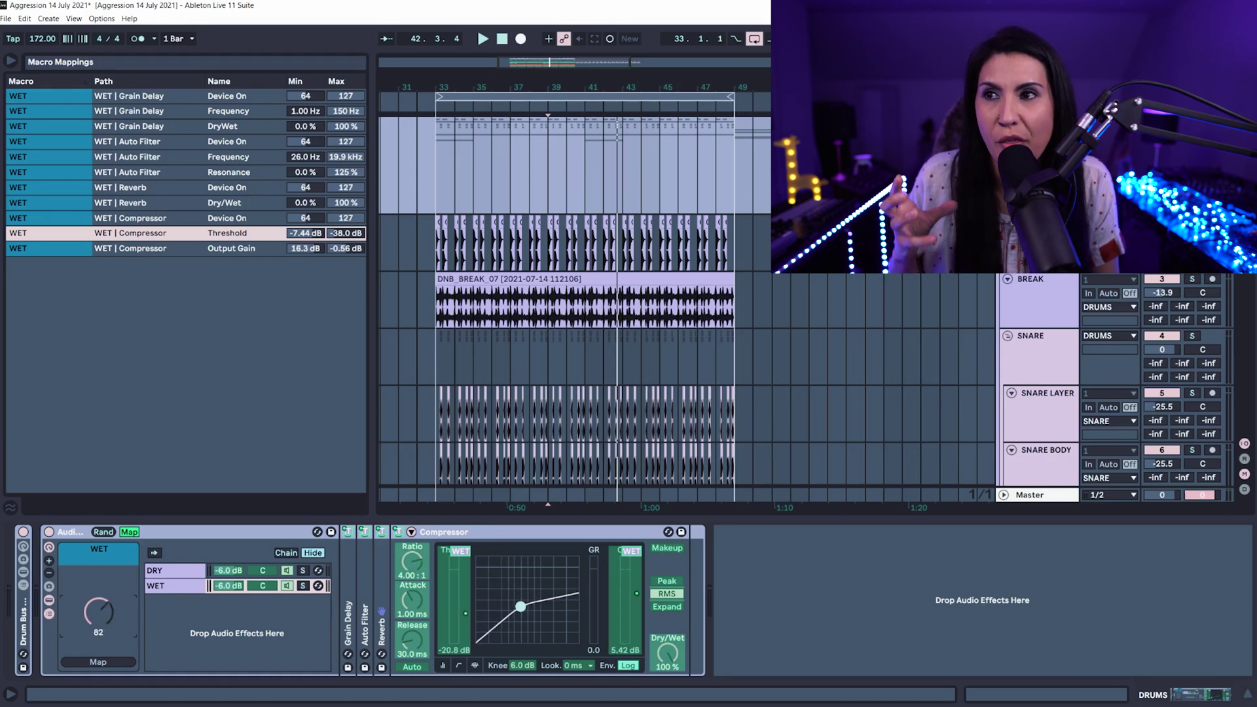
{"action": "left_click", "coordinate": [134, 533]}
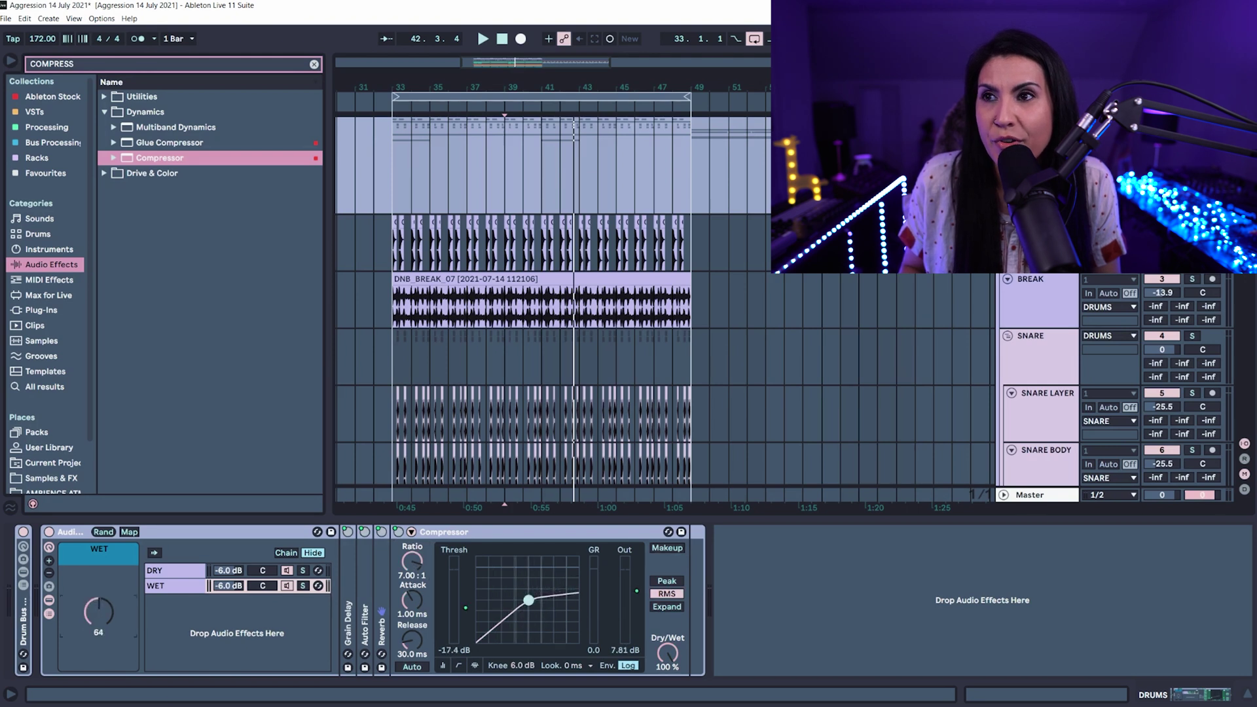
Audition the drum loop with the WET macro at 127, then lower the macro to 0 with the Reverb unfolded
{"action": "mouse_move", "coordinate": [110, 613]}
{"action": "left_mouse_down"}
{"action": "mouse_move", "coordinate": [110, 569]}
{"action": "mouse_move", "coordinate": [110, 666]}
{"action": "mouse_move", "coordinate": [111, 570]}
{"action": "left_mouse_up"}
{"action": "key", "text": "space"}
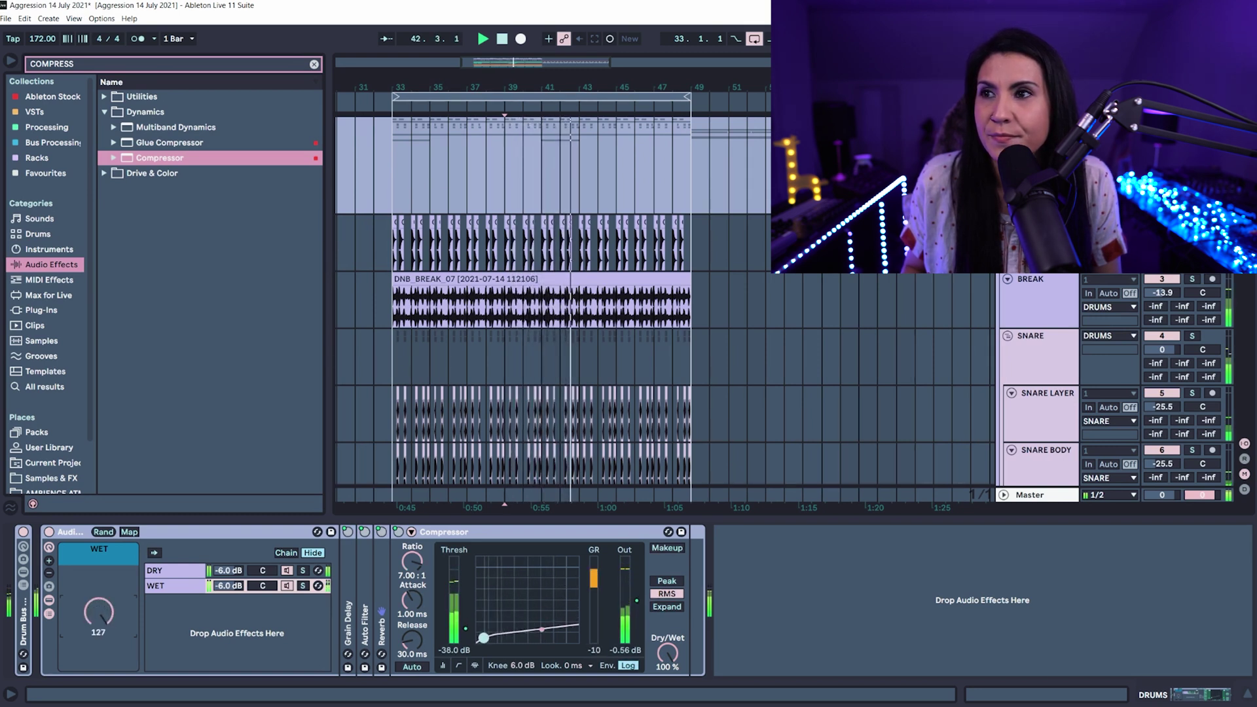
{"action": "double_click", "coordinate": [378, 575]}
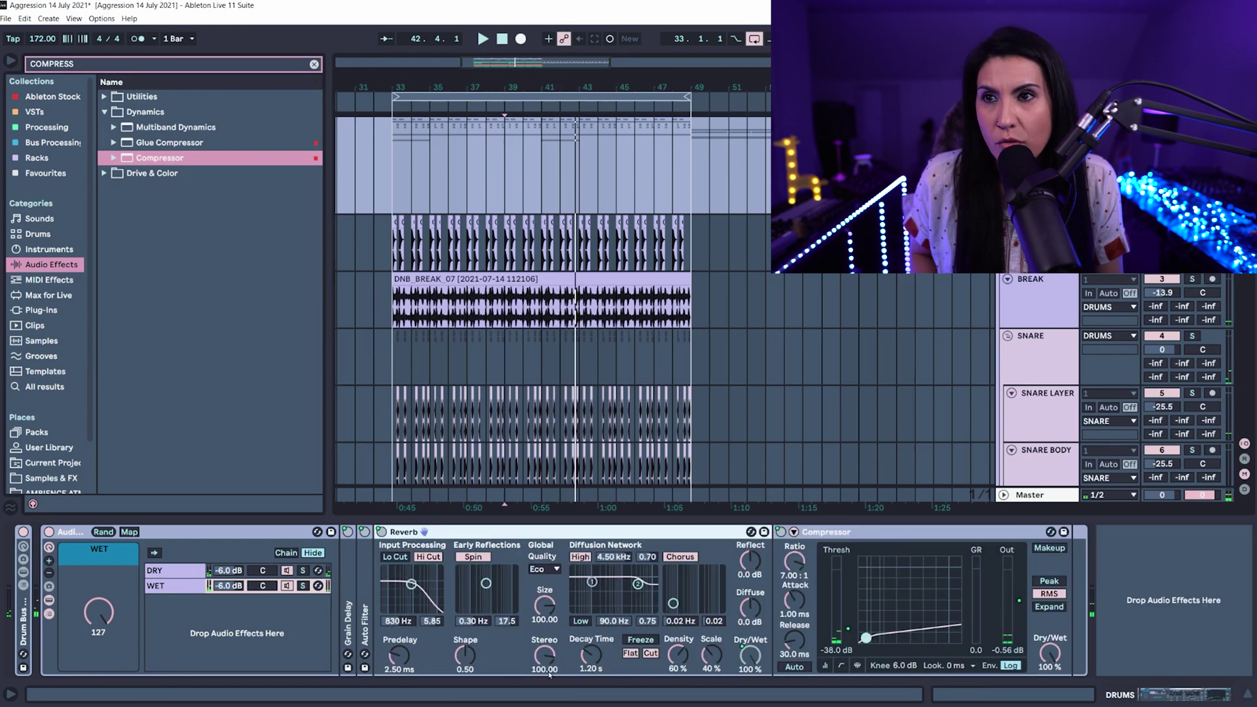
{"action": "mouse_move", "coordinate": [121, 617]}
{"action": "left_mouse_down"}
{"action": "mouse_move", "coordinate": [121, 704]}
{"action": "mouse_move", "coordinate": [122, 618]}
{"action": "left_mouse_up"}
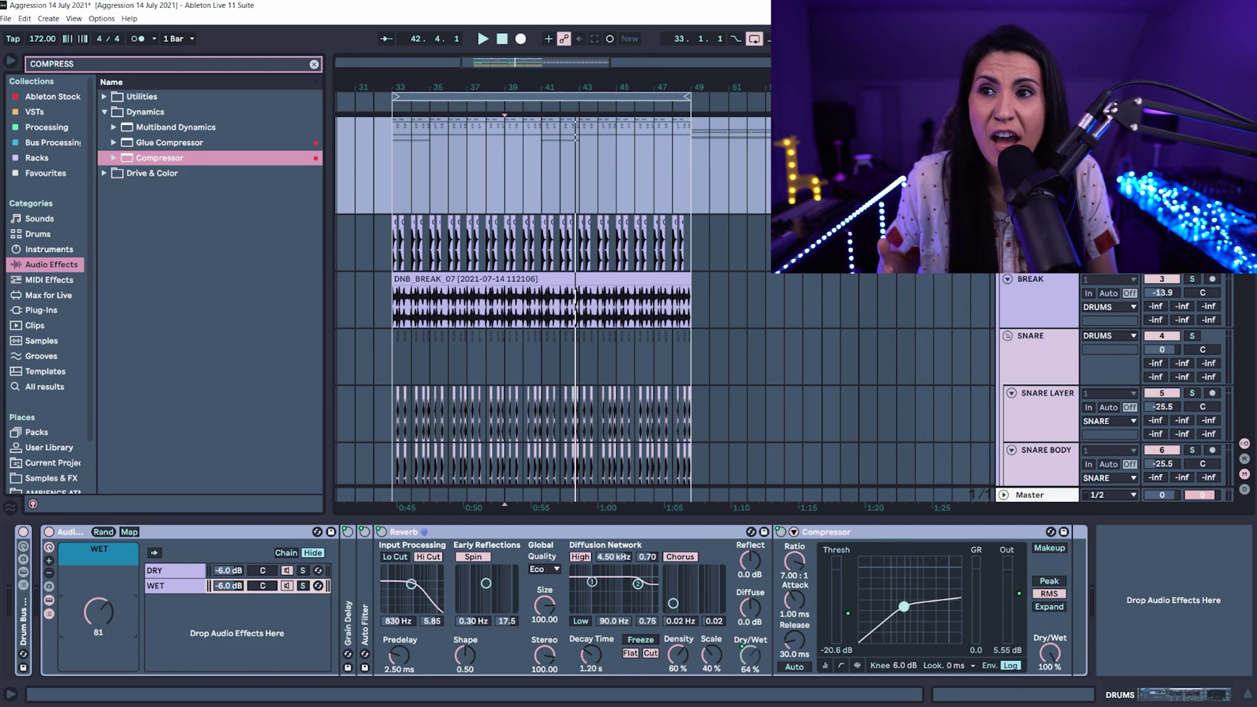
{"action": "left_click_drag", "start_coordinate": [99, 612], "coordinate": [99, 697]}
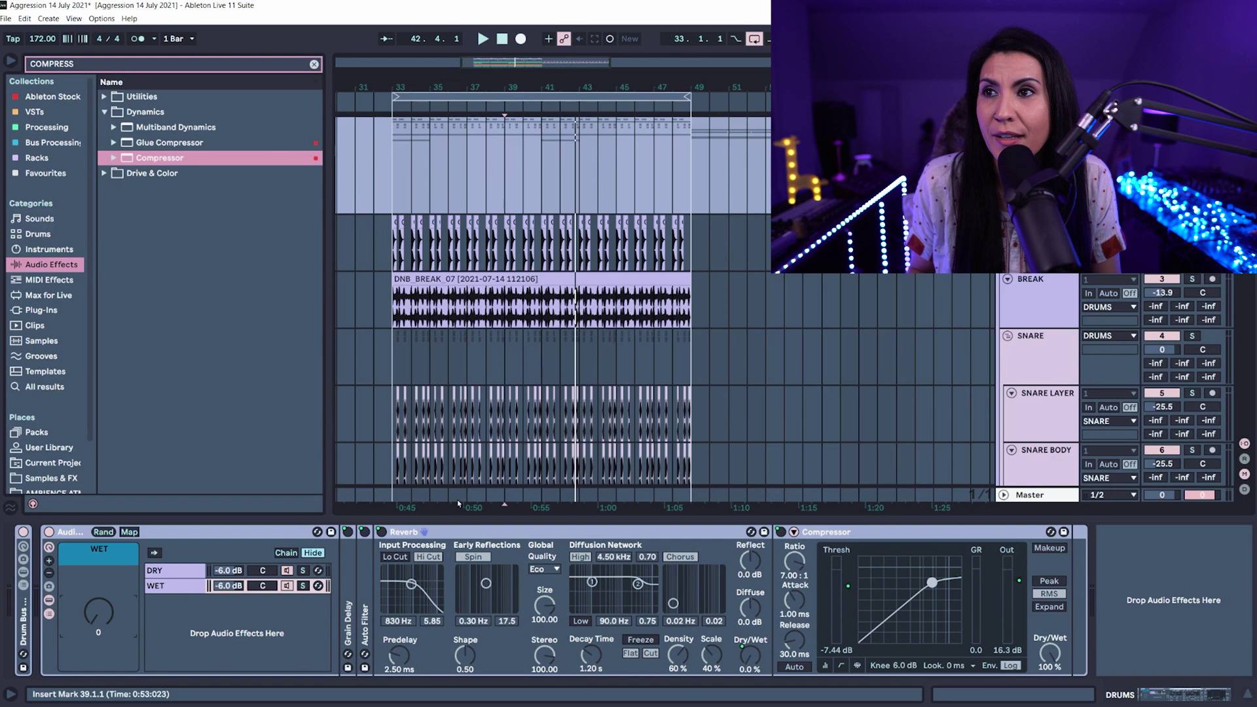
Unfold the Auto Filter, limit its Resonance mapping to a maximum of 37 %, and raise the WET macro to 127
{"action": "double_click", "coordinate": [364, 598]}
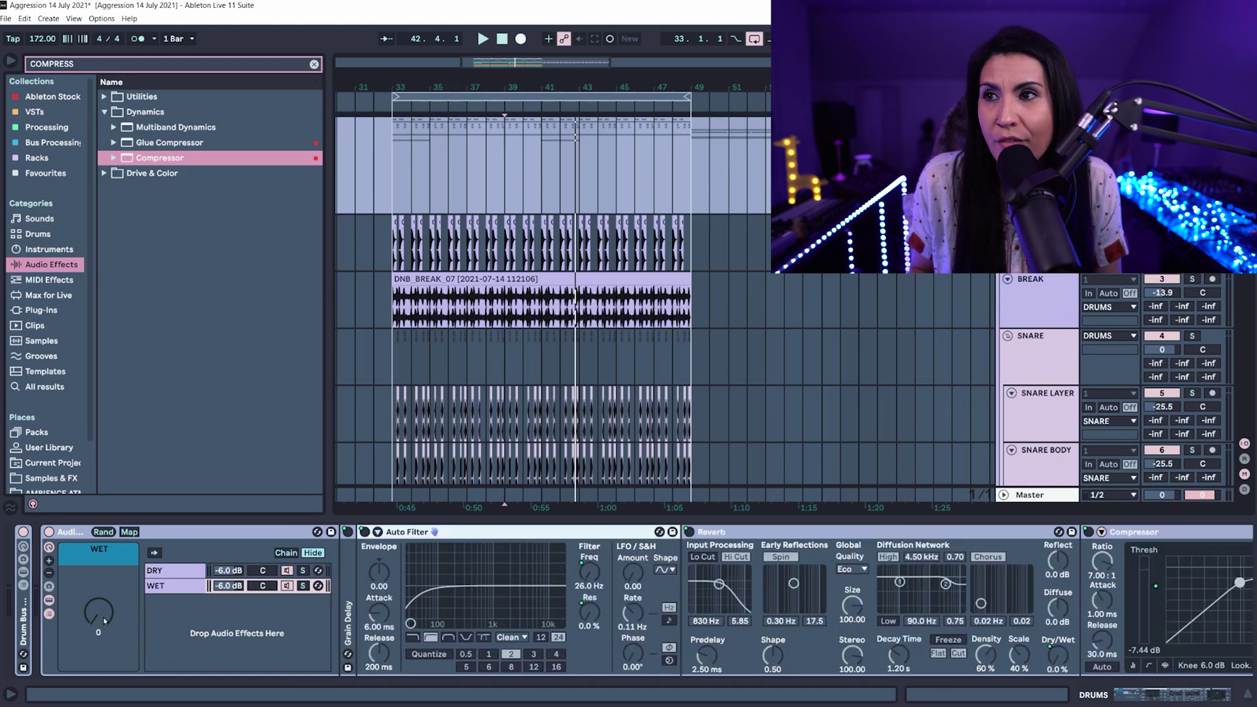
{"action": "mouse_move", "coordinate": [97, 621]}
{"action": "left_mouse_down"}
{"action": "mouse_move", "coordinate": [97, 566]}
{"action": "mouse_move", "coordinate": [97, 596]}
{"action": "left_mouse_up"}
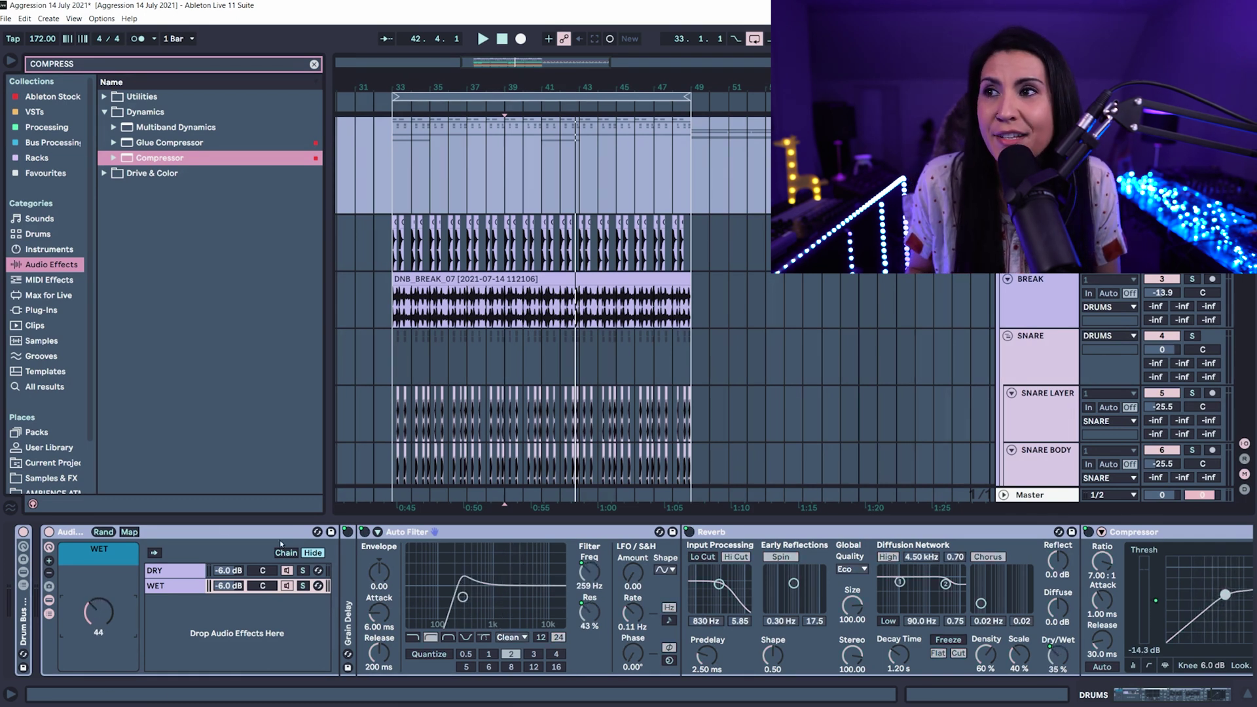
{"action": "left_click", "coordinate": [130, 533]}
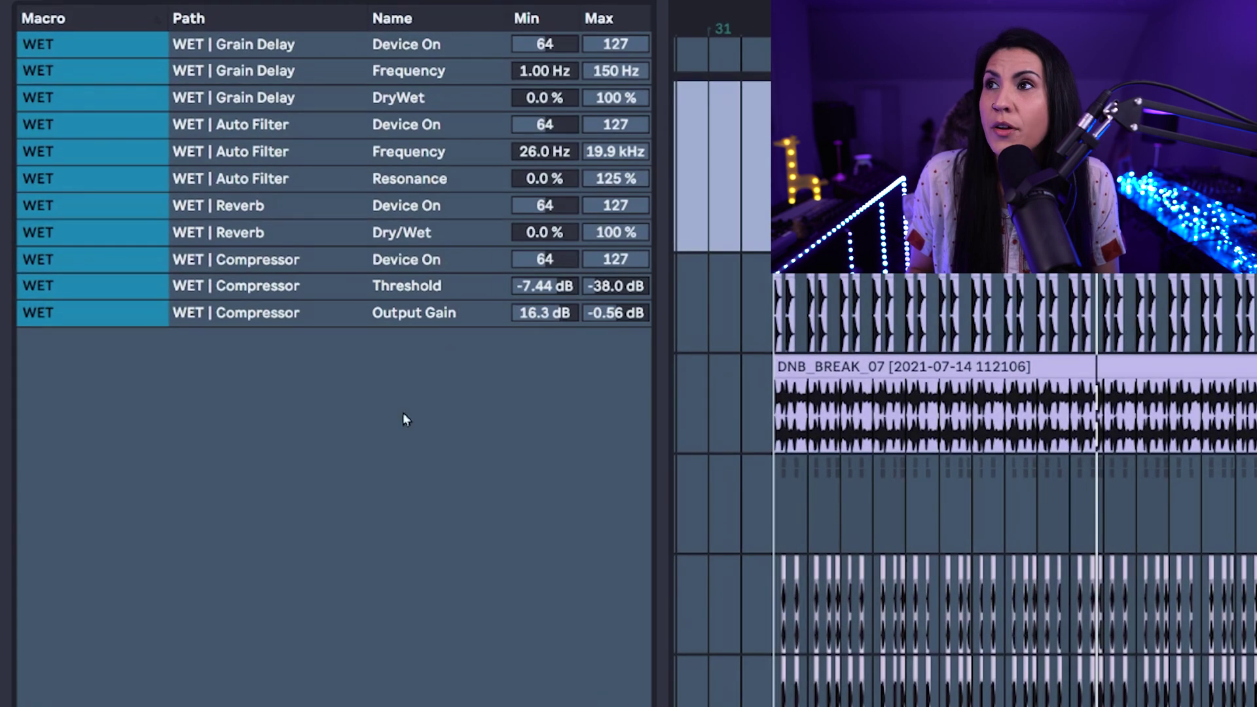
{"action": "left_click", "coordinate": [317, 176]}
{"action": "left_click_drag", "start_coordinate": [609, 175], "coordinate": [609, 216]}
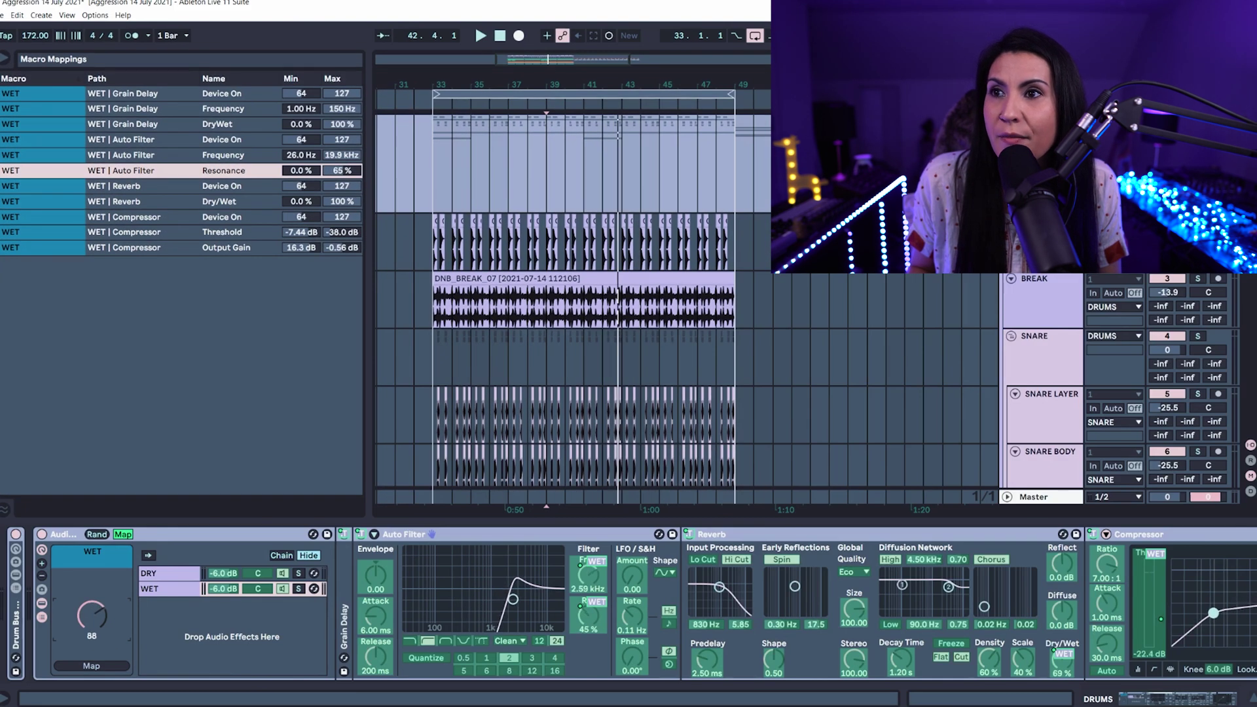
{"action": "left_click_drag", "start_coordinate": [342, 170], "coordinate": [341, 190]}
{"action": "left_click_drag", "start_coordinate": [92, 615], "coordinate": [92, 597]}
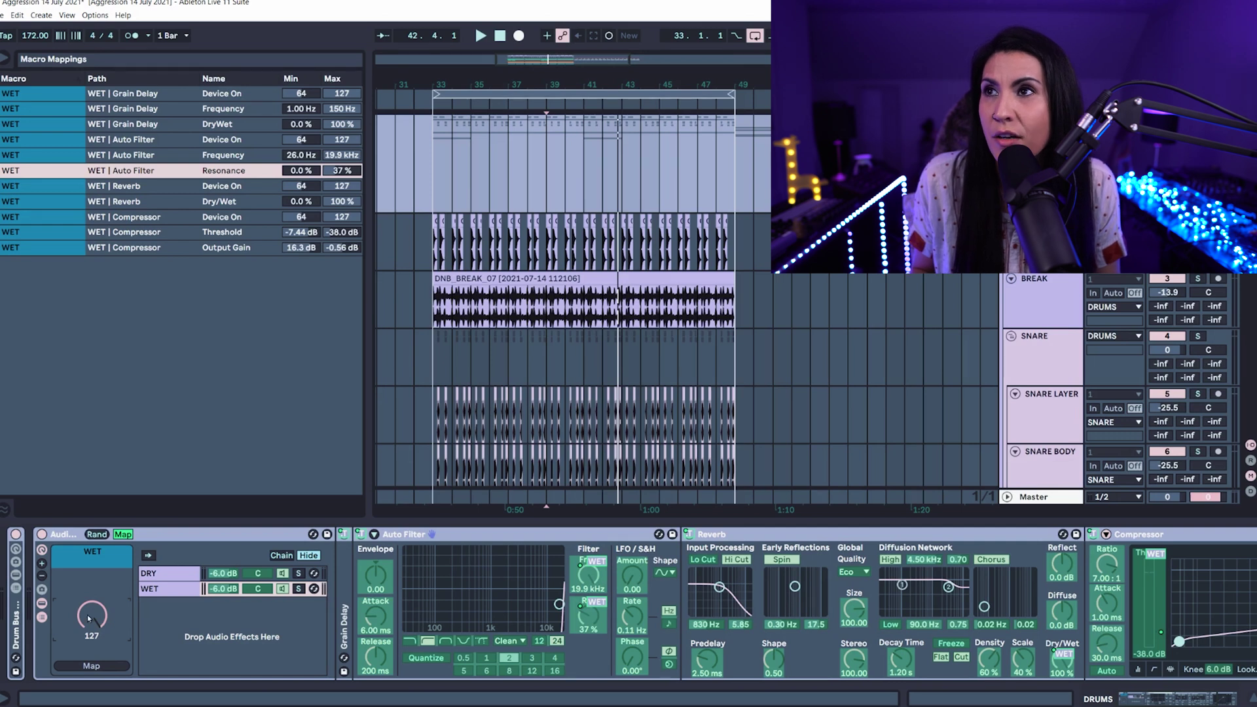
Limit the Auto Filter's Frequency mapping to a maximum of 2.25 kHz and set the WET macro to 119
{"action": "left_click_drag", "start_coordinate": [342, 155], "coordinate": [341, 208]}
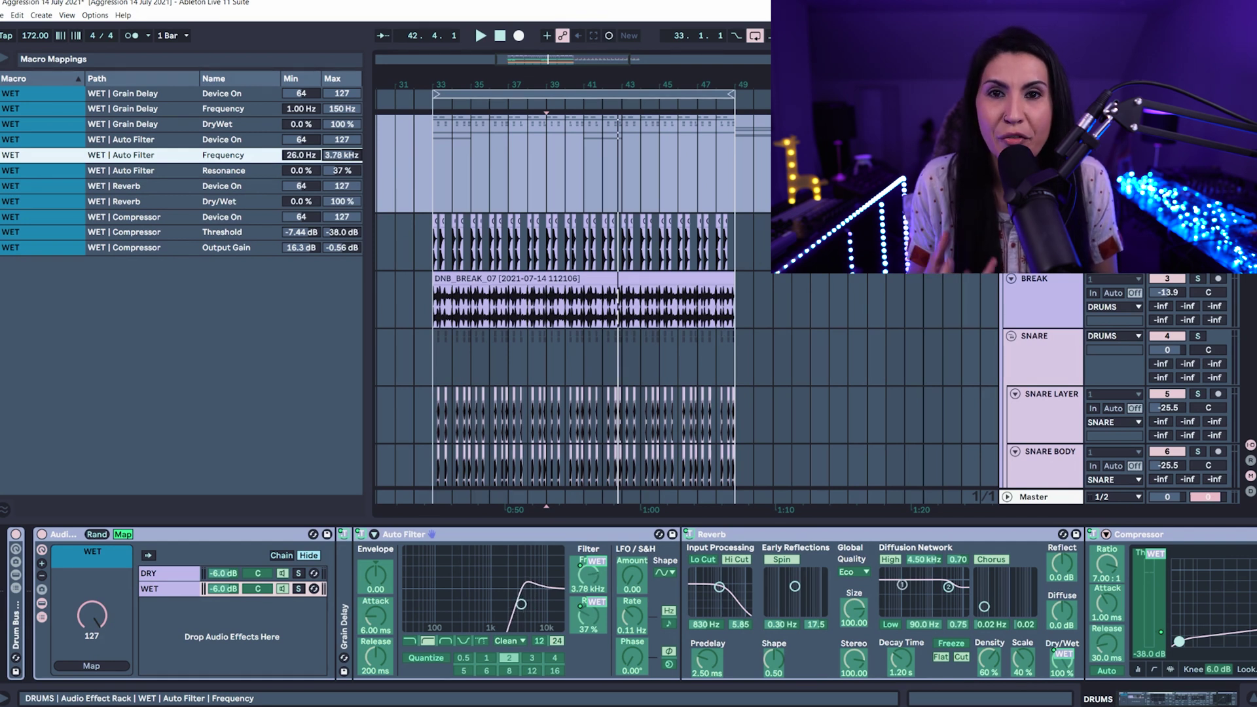
{"action": "left_click_drag", "start_coordinate": [341, 209], "coordinate": [342, 235]}
{"action": "mouse_move", "coordinate": [92, 616]}
{"action": "left_mouse_down"}
{"action": "mouse_move", "coordinate": [92, 692]}
{"action": "mouse_move", "coordinate": [93, 614]}
{"action": "mouse_move", "coordinate": [92, 629]}
{"action": "mouse_move", "coordinate": [92, 614]}
{"action": "mouse_move", "coordinate": [107, 625]}
{"action": "mouse_move", "coordinate": [107, 677]}
{"action": "mouse_move", "coordinate": [97, 608]}
{"action": "left_mouse_up"}
Unfold the Grain Delay, set its Frequency mapping range to 41.2 Hz to 12.7 Hz, and return the WET macro to 0
{"action": "double_click", "coordinate": [345, 630]}
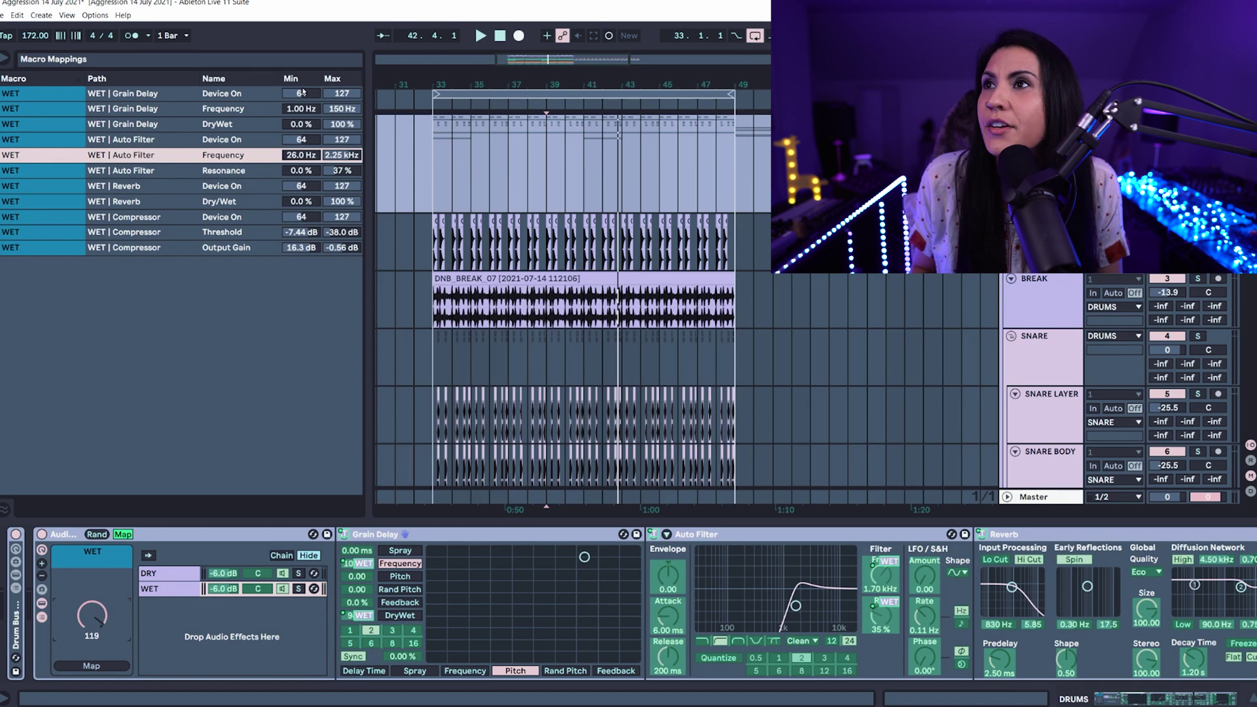
{"action": "left_click", "coordinate": [302, 112]}
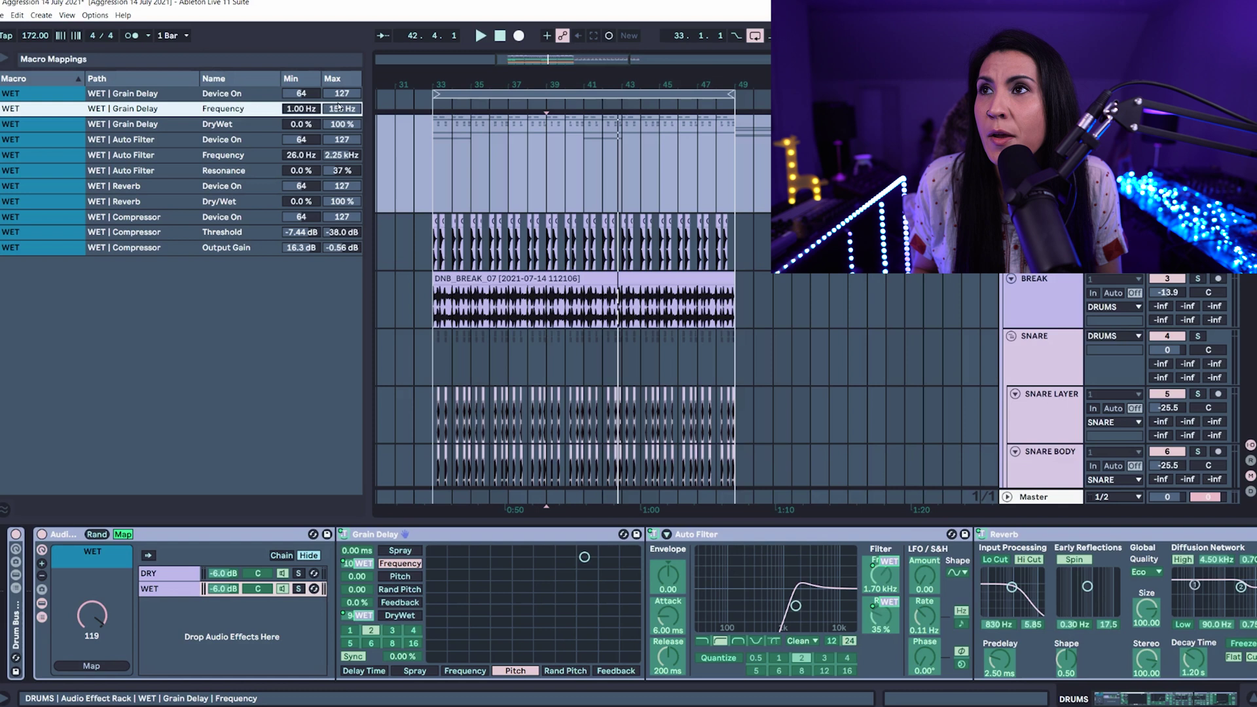
{"action": "mouse_move", "coordinate": [343, 110]}
{"action": "left_mouse_down"}
{"action": "mouse_move", "coordinate": [343, 127]}
{"action": "mouse_move", "coordinate": [322, 98]}
{"action": "left_mouse_up"}
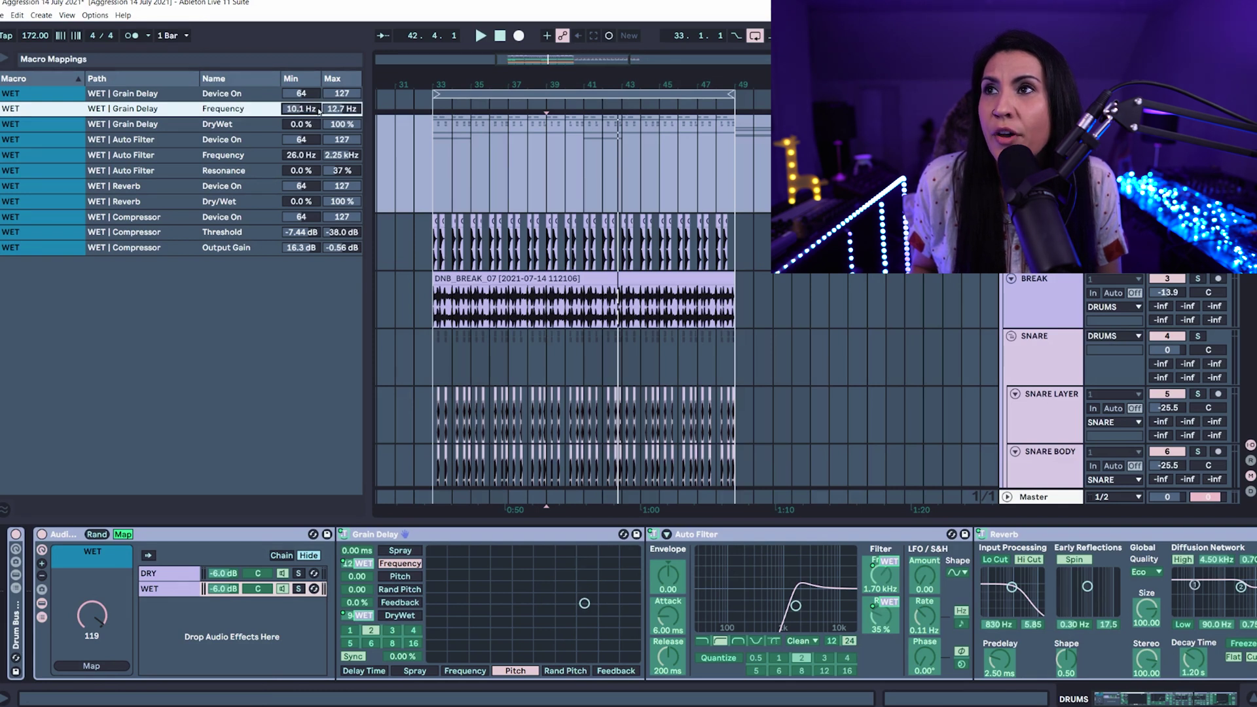
{"action": "left_click_drag", "start_coordinate": [301, 109], "coordinate": [301, 104]}
{"action": "left_click_drag", "start_coordinate": [96, 604], "coordinate": [96, 693]}
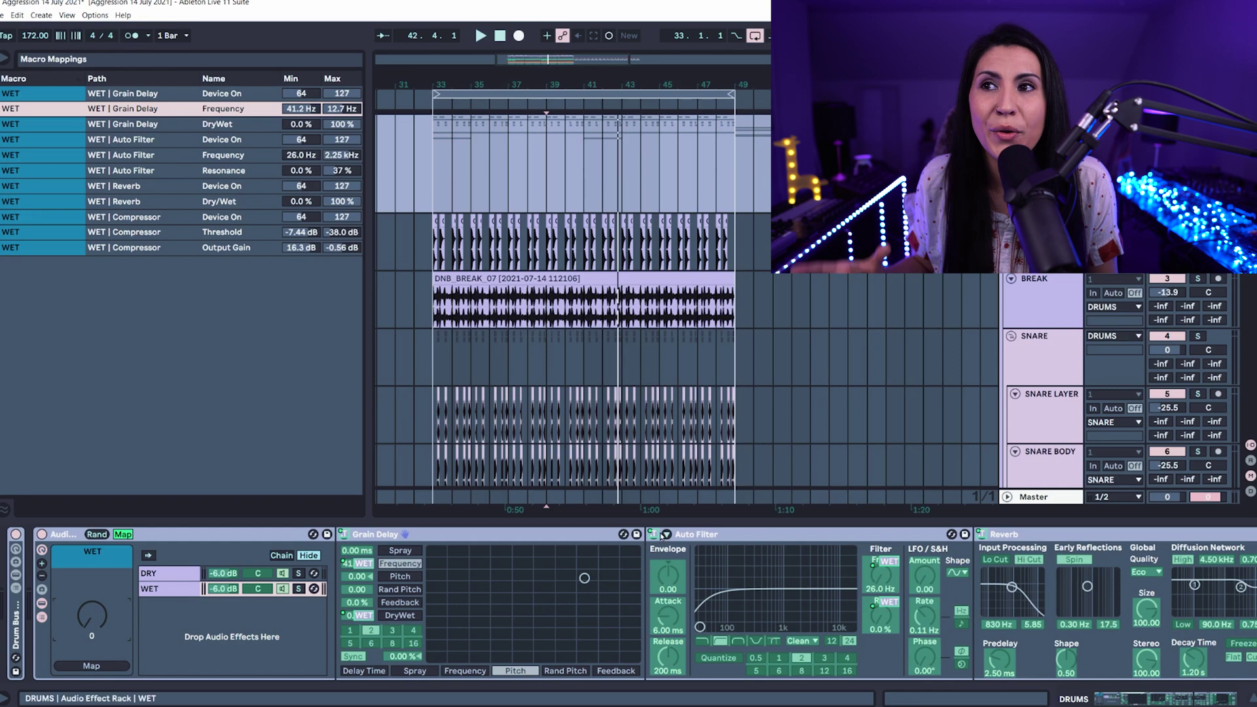
Leave macro mapping and play the drum loop from the loop start while sweeping the WET macro up and back to 0
{"action": "left_click", "coordinate": [124, 535]}
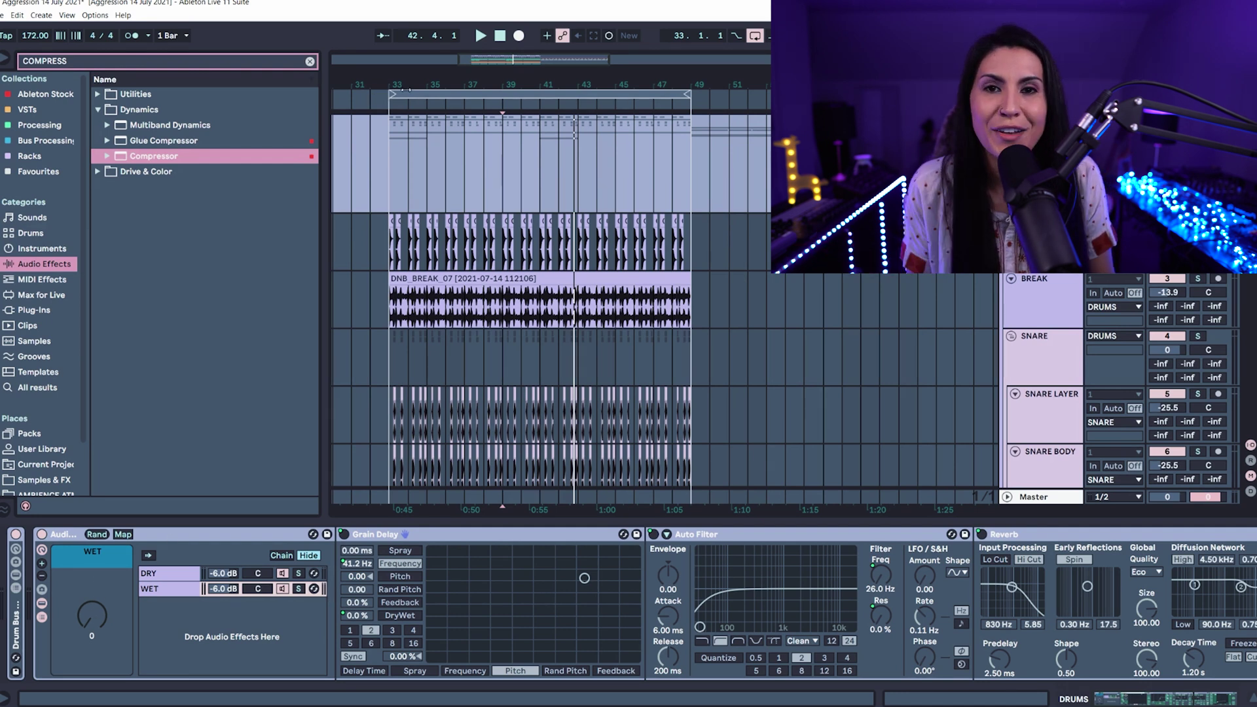
{"action": "left_click", "coordinate": [374, 92]}
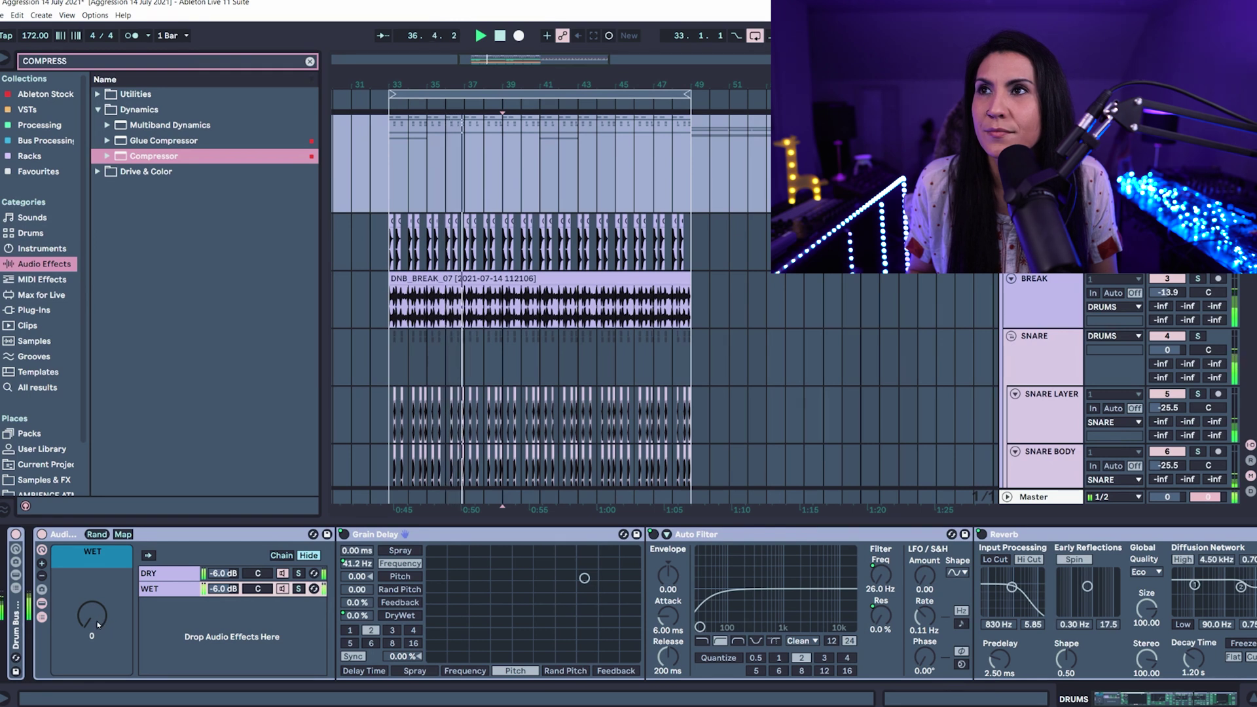
{"action": "mouse_move", "coordinate": [97, 624]}
{"action": "left_mouse_down"}
{"action": "mouse_move", "coordinate": [97, 533]}
{"action": "mouse_move", "coordinate": [103, 624]}
{"action": "left_mouse_up"}
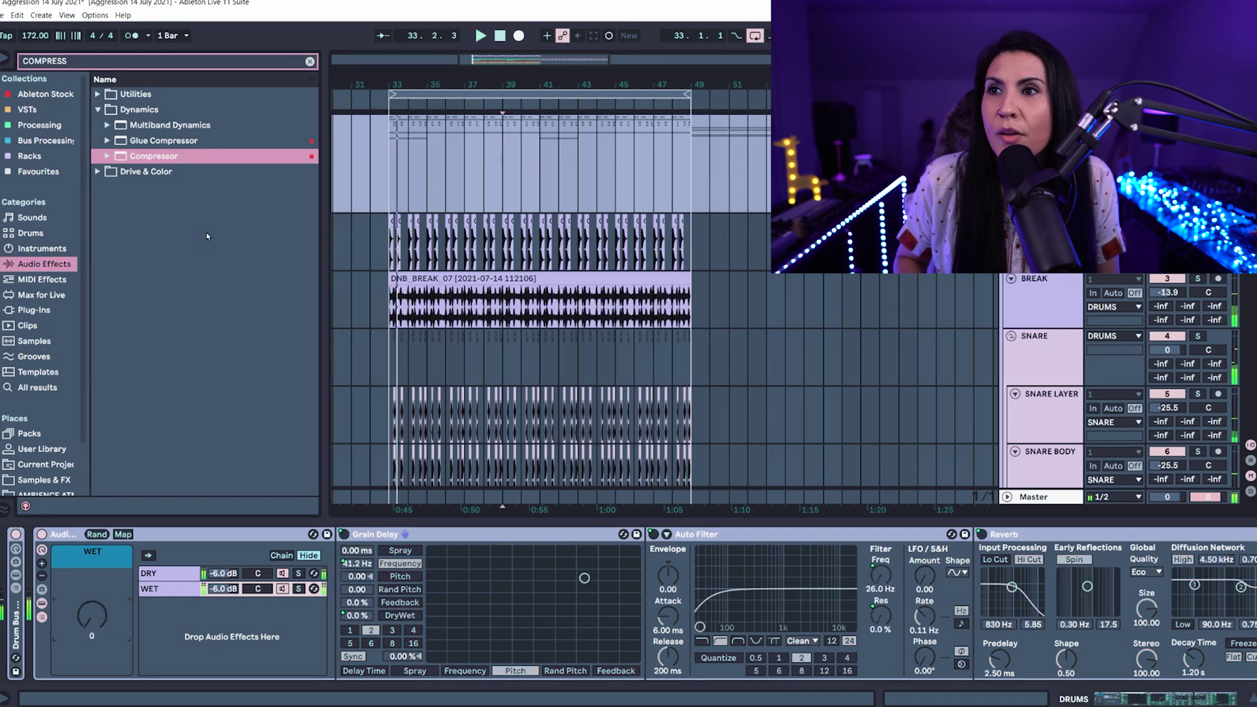
Set the minimum of the Device On mappings to 0 for Grain Delay, Auto Filter, Reverb and Compressor
{"action": "left_click", "coordinate": [123, 535]}
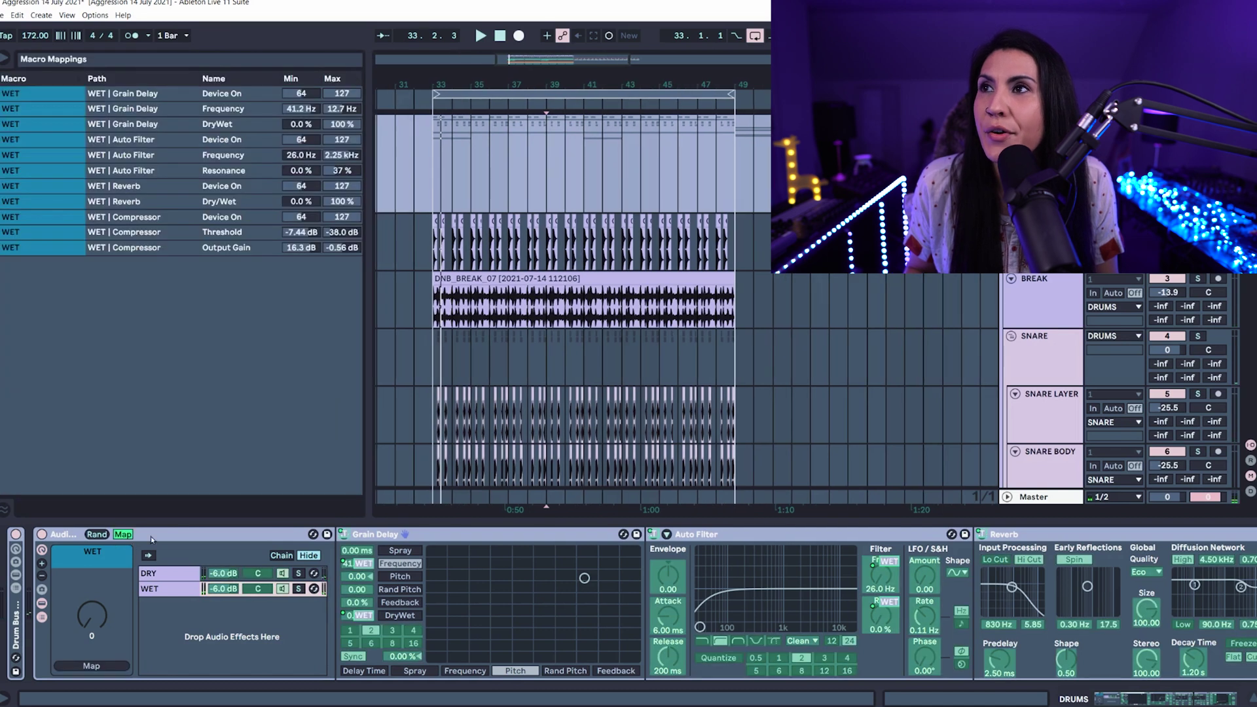
{"action": "left_click", "coordinate": [227, 94]}
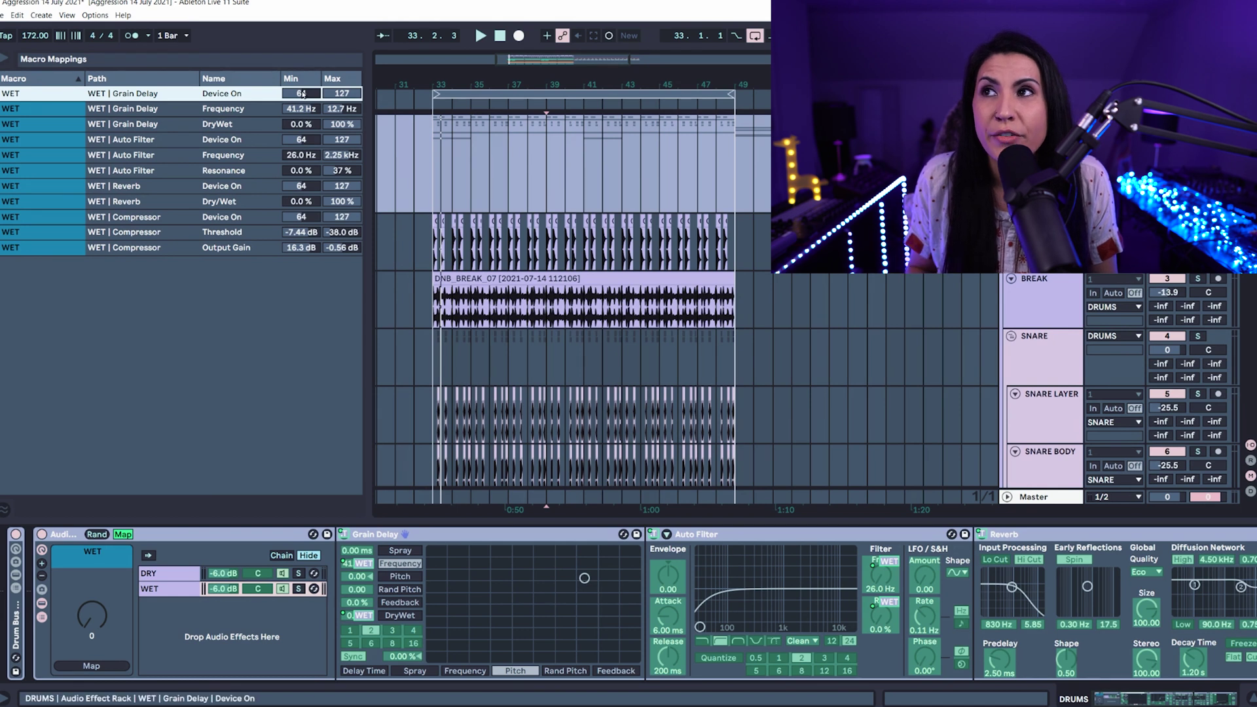
{"action": "left_click_drag", "start_coordinate": [294, 93], "coordinate": [303, 262]}
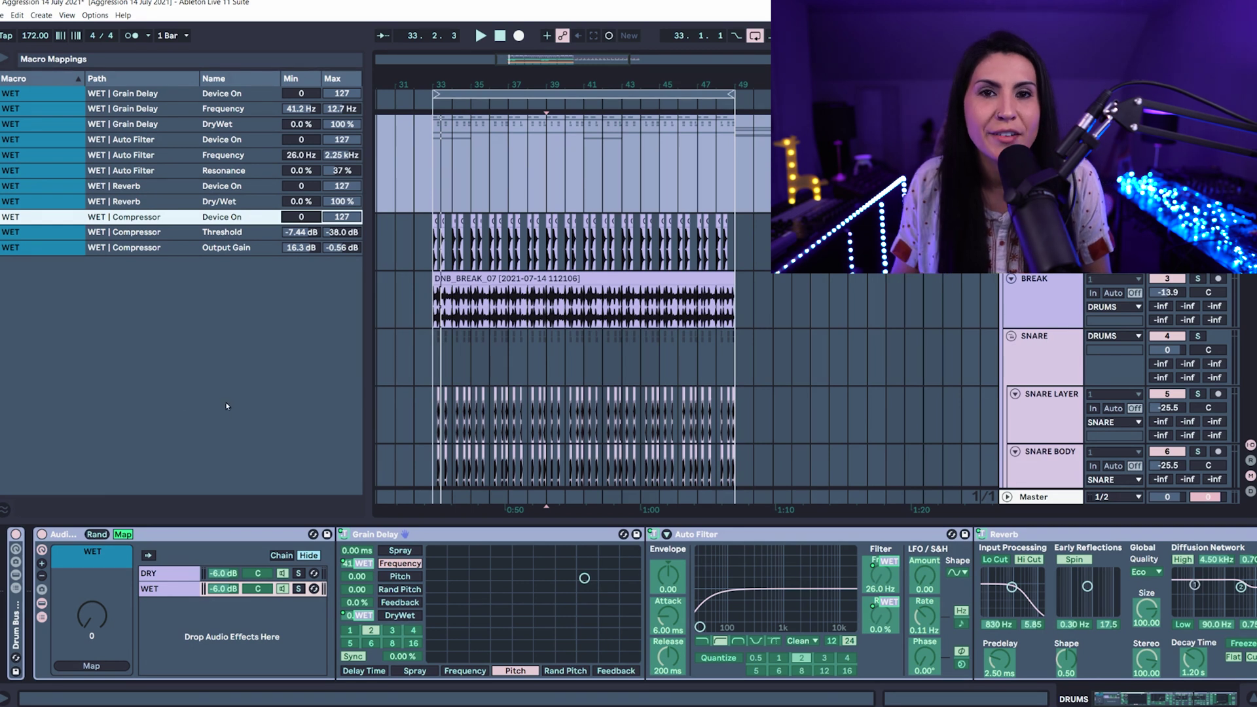
{"action": "left_click", "coordinate": [122, 535]}
Play the drum loop again, sweep the WET macro to hear the devices switch on, and stop with the macro at 0
{"action": "key", "text": "space"}
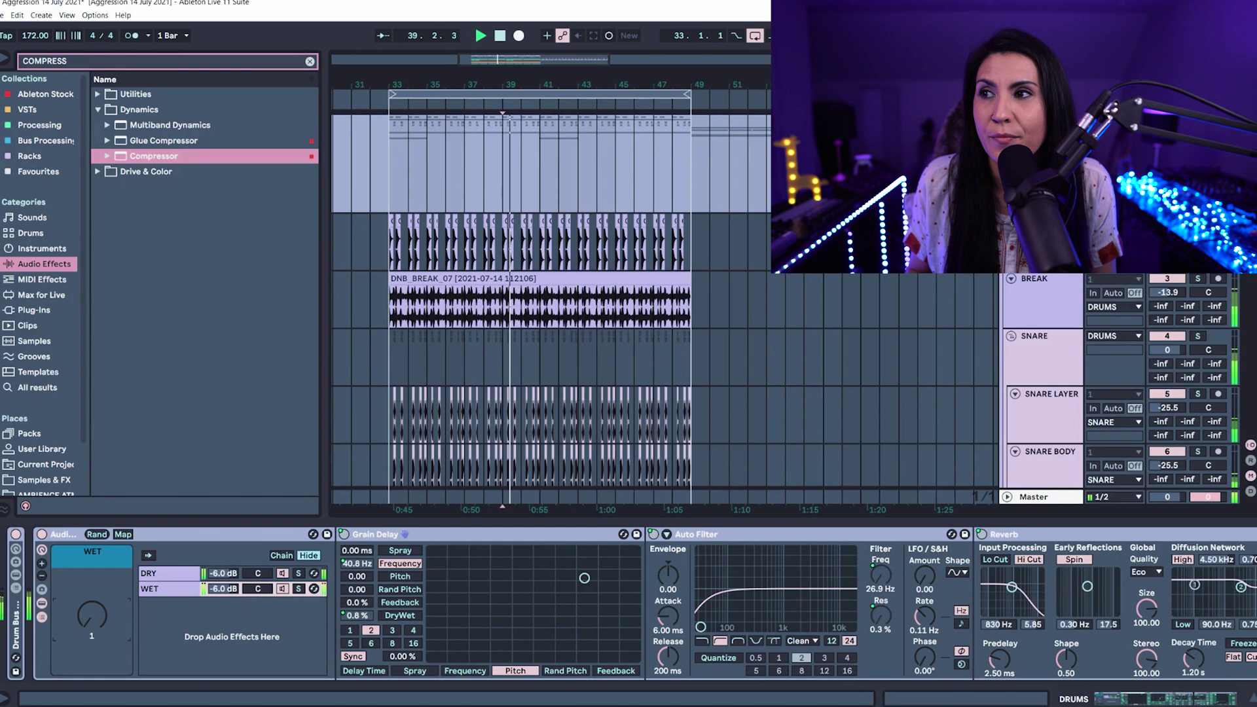
{"action": "mouse_move", "coordinate": [99, 627]}
{"action": "left_mouse_down"}
{"action": "mouse_move", "coordinate": [99, 526]}
{"action": "mouse_move", "coordinate": [98, 626]}
{"action": "left_mouse_up"}
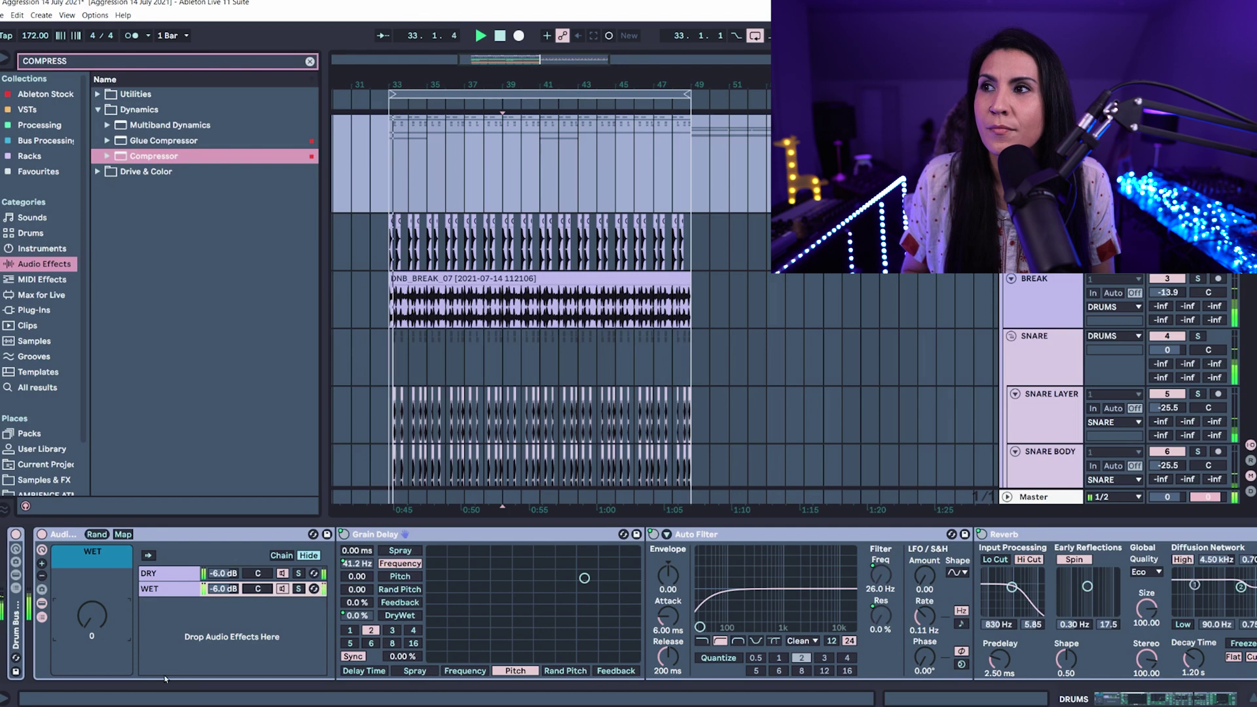
{"action": "key", "text": "space"}
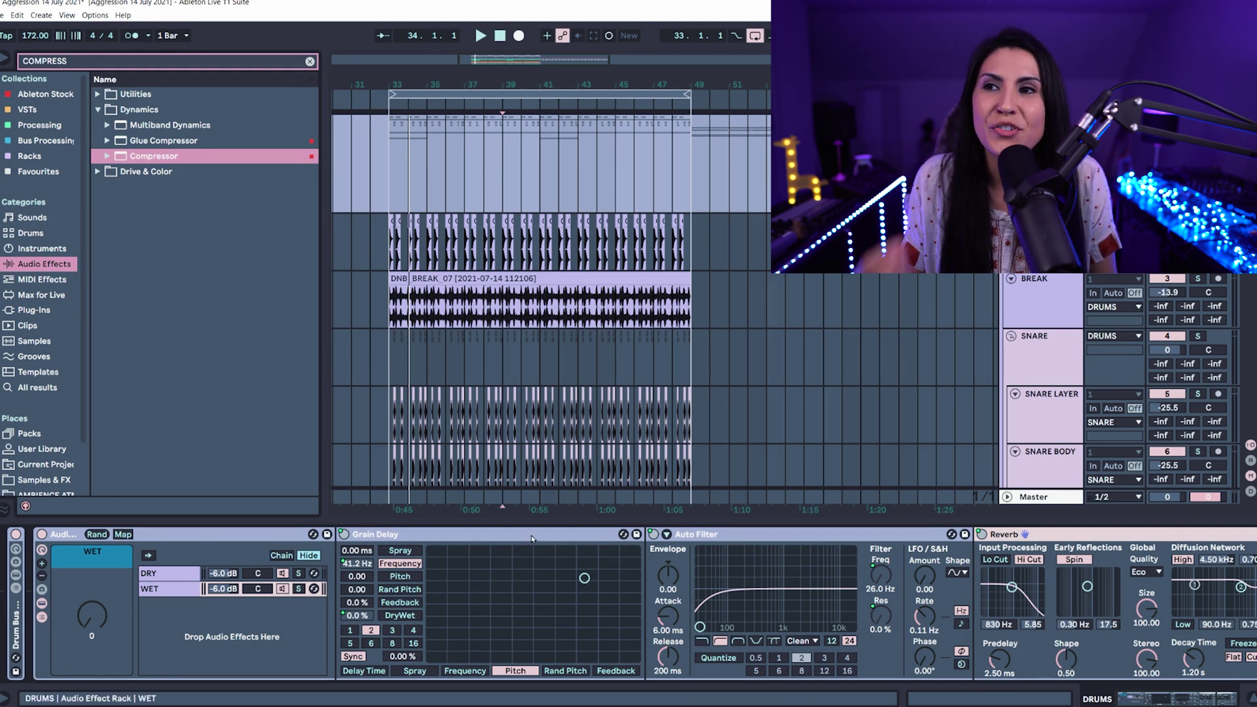
Fold the unfolded effect devices in the WET chain so the whole rack is compact
{"action": "double_click", "coordinate": [513, 534]}
{"action": "double_click", "coordinate": [476, 536]}
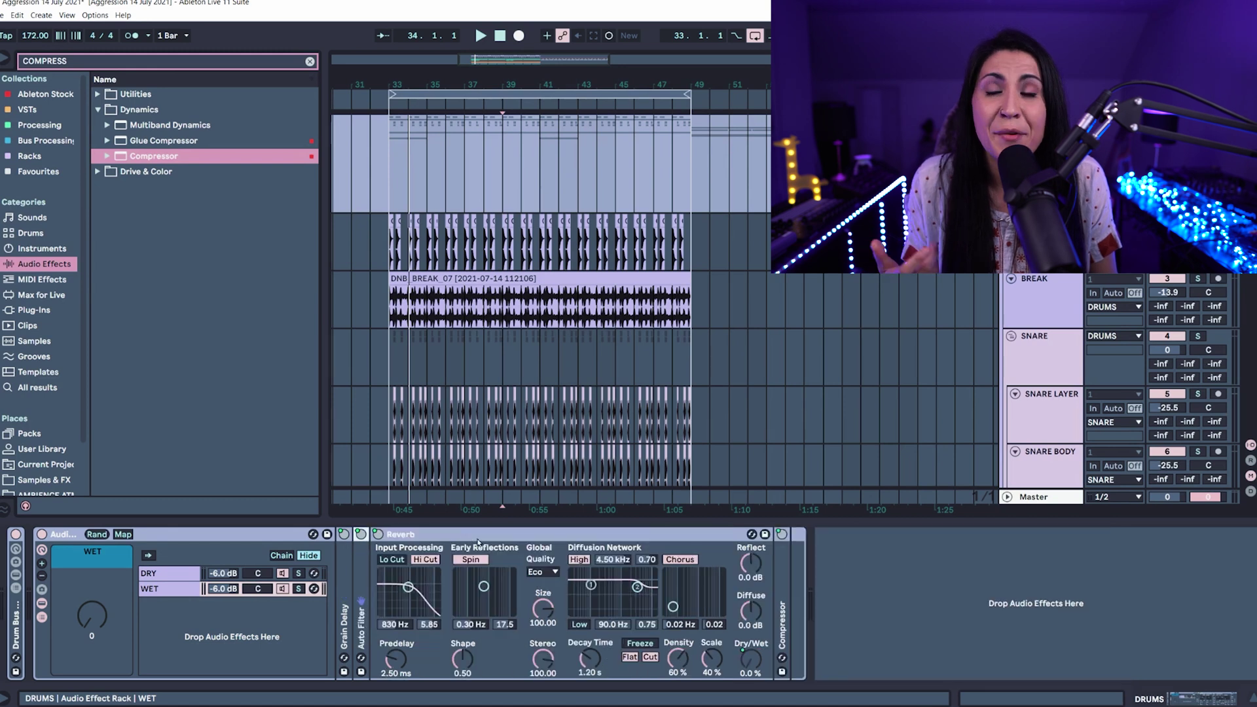
{"action": "double_click", "coordinate": [513, 535]}
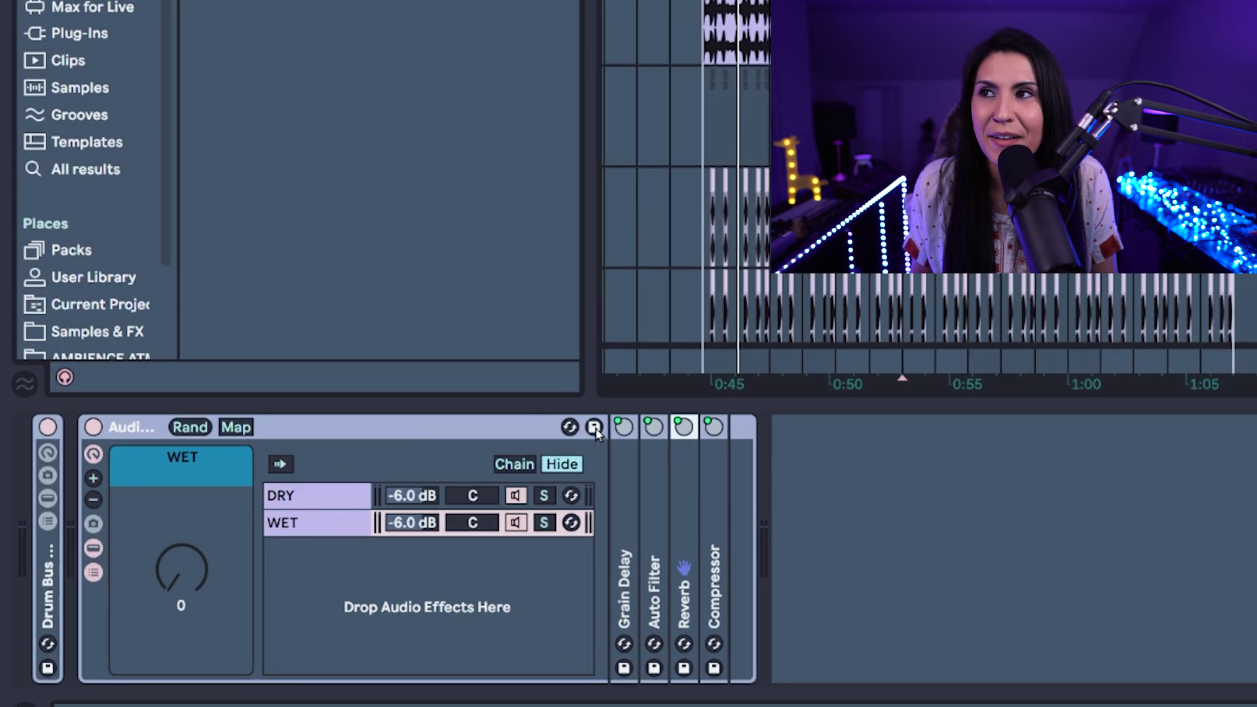
Save the rack to the User Library as a preset named autofilter and add a second copy of it after the original rack
{"action": "left_click", "coordinate": [328, 537]}
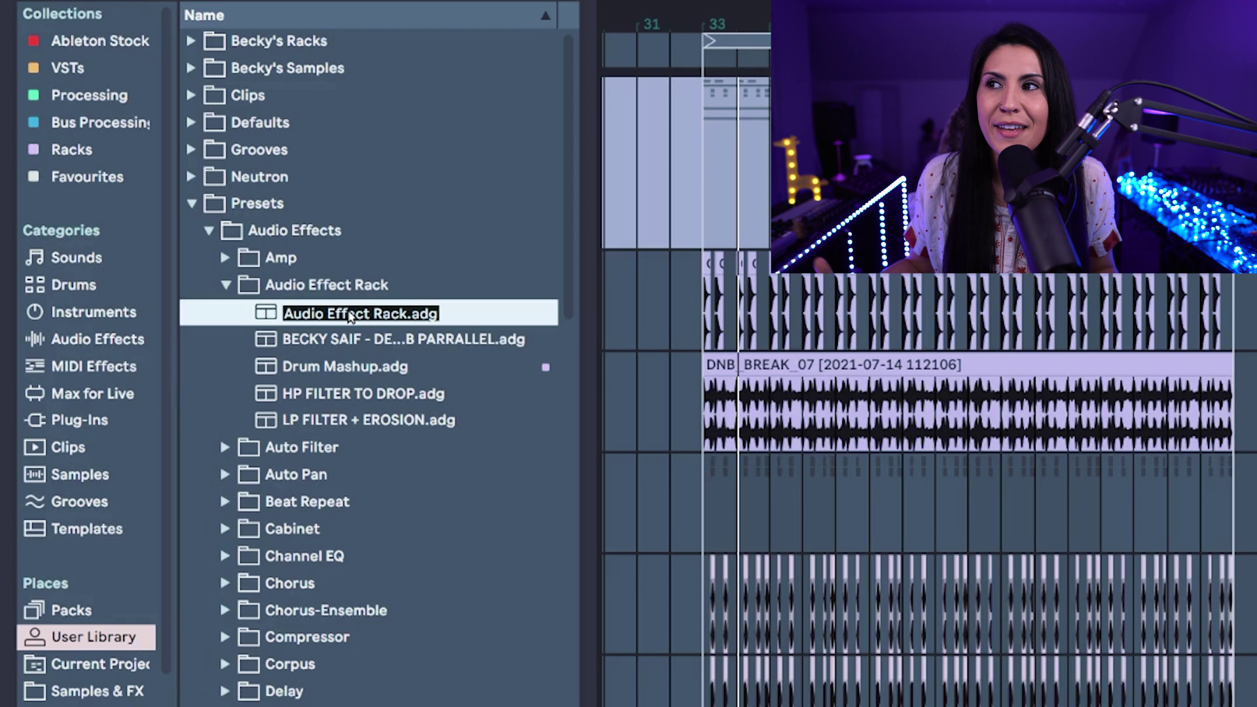
{"action": "type", "text": "autofilter"}
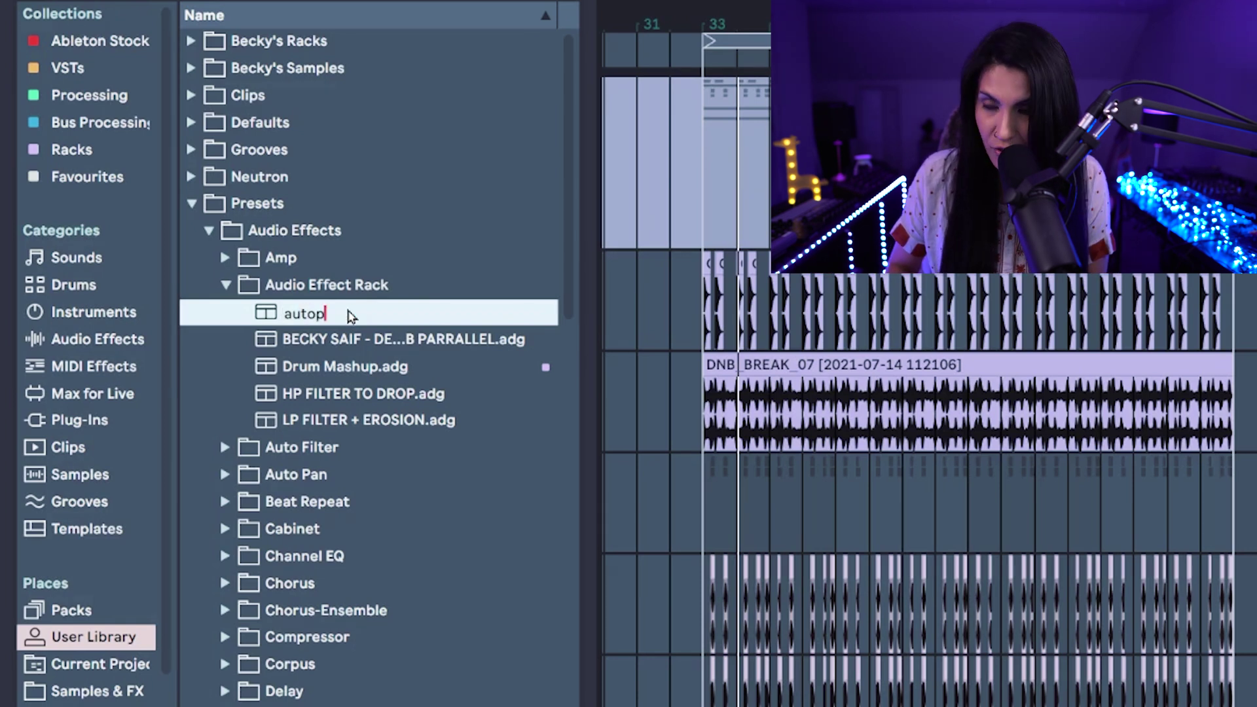
{"action": "key", "text": "Return"}
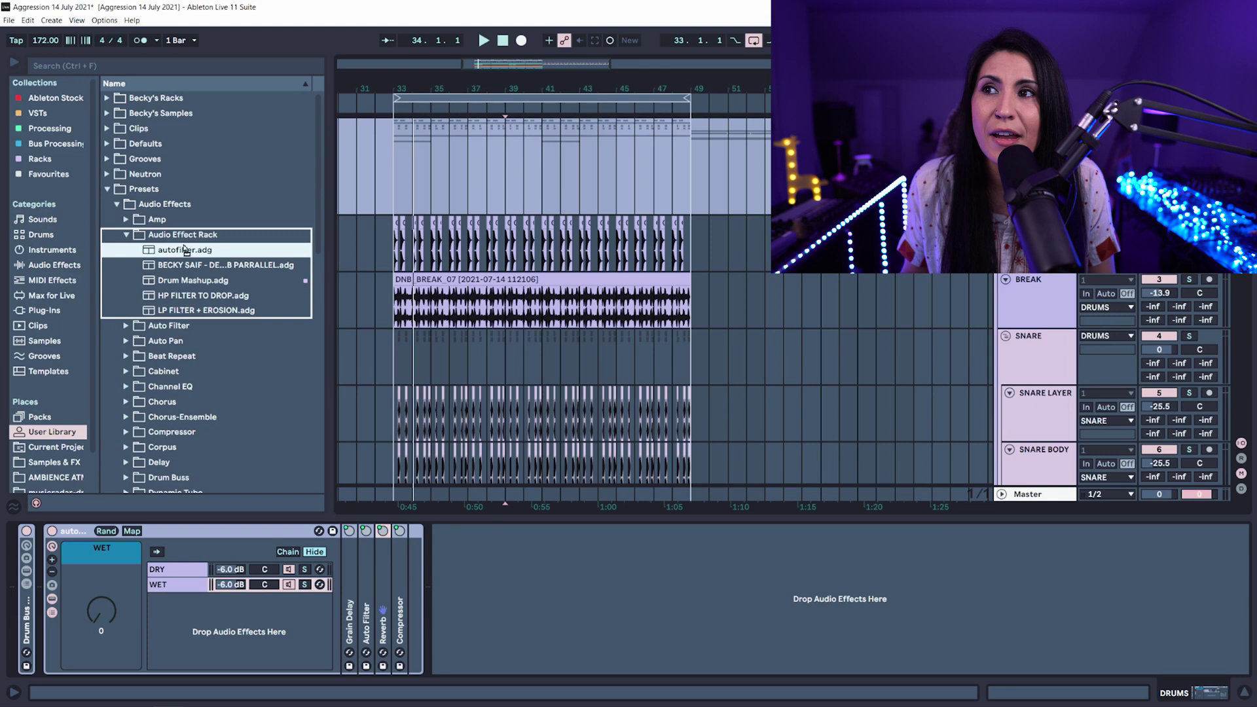
{"action": "left_click_drag", "start_coordinate": [185, 249], "coordinate": [525, 612]}
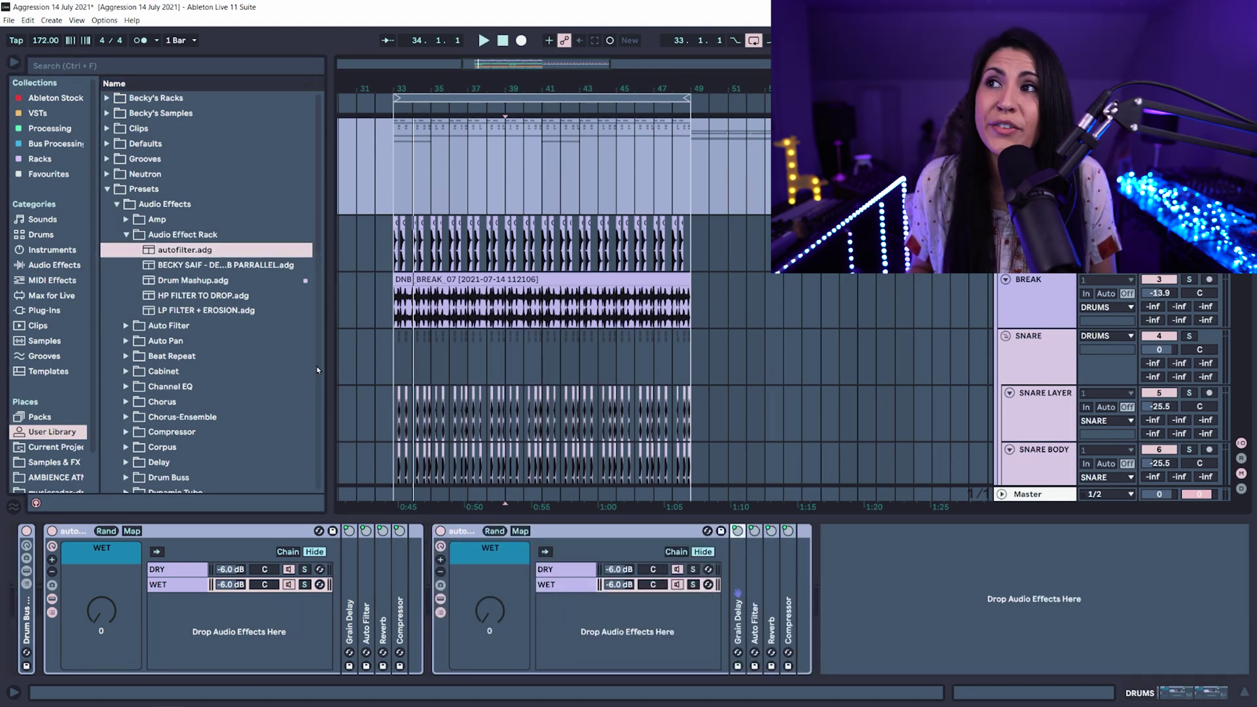
Assign the autofilter preset to the Racks collection and select it within that collection
{"action": "right_click", "coordinate": [216, 253]}
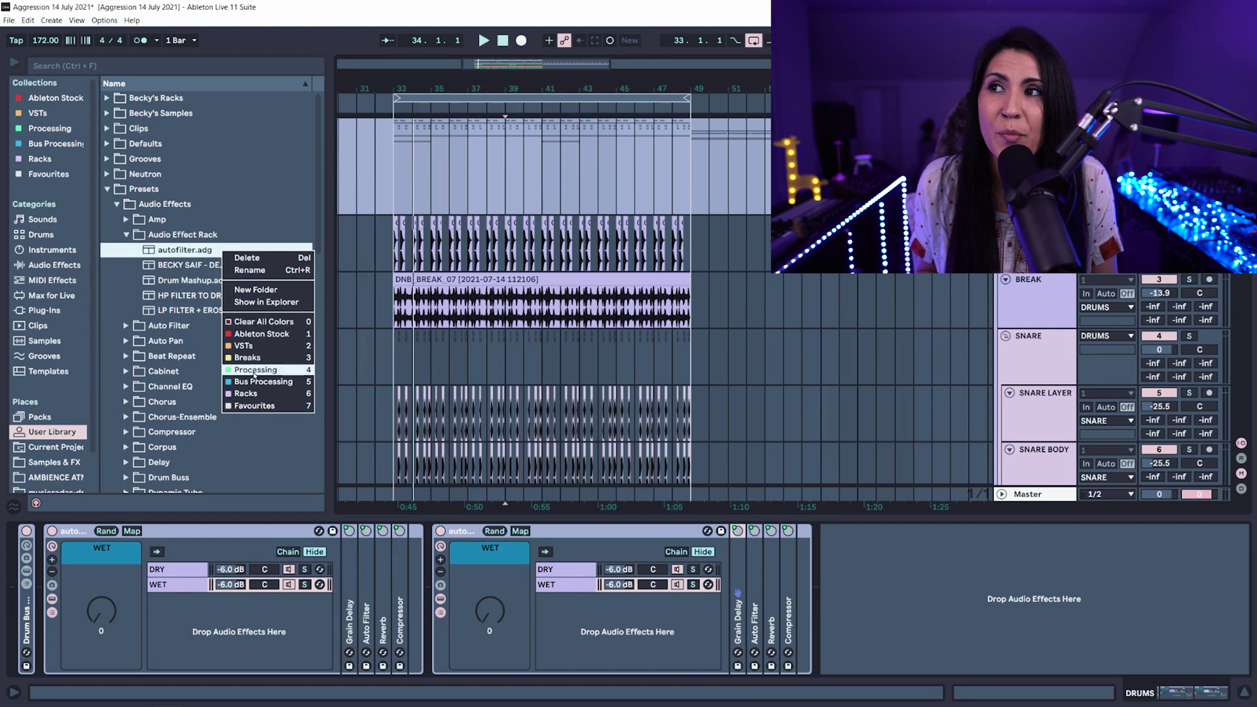
{"action": "left_click", "coordinate": [242, 394]}
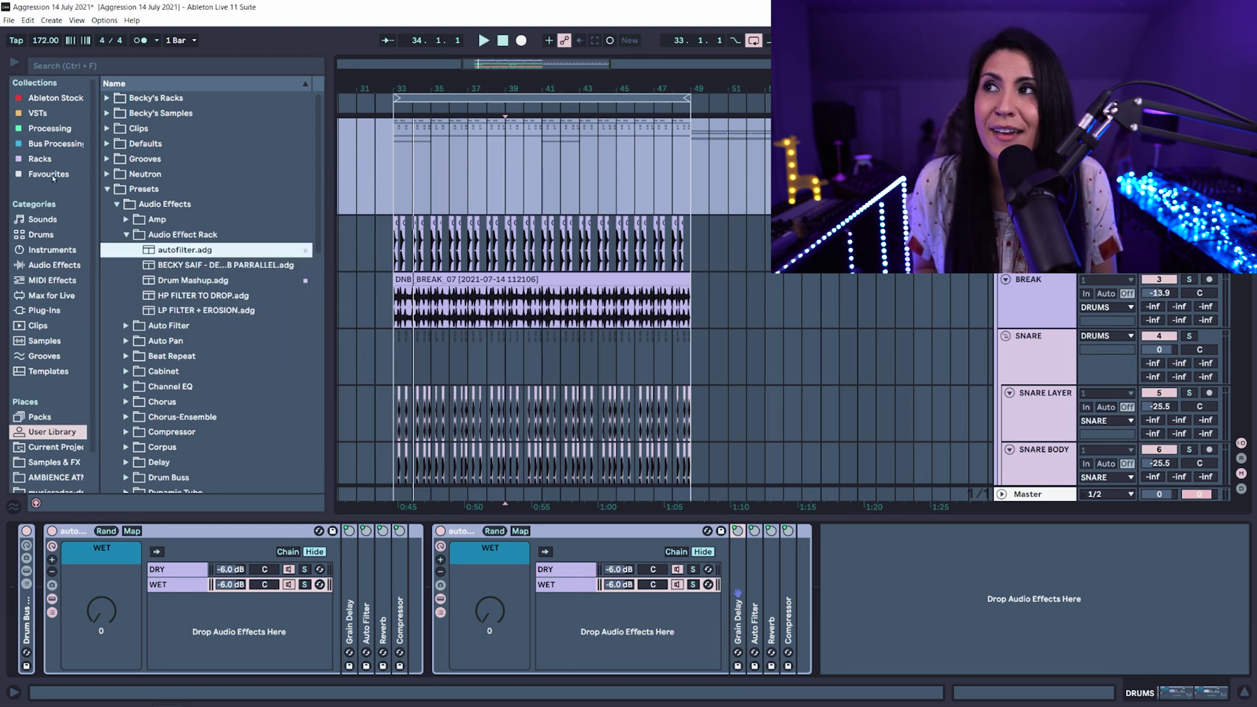
{"action": "left_click", "coordinate": [41, 159]}
{"action": "left_click", "coordinate": [130, 100]}
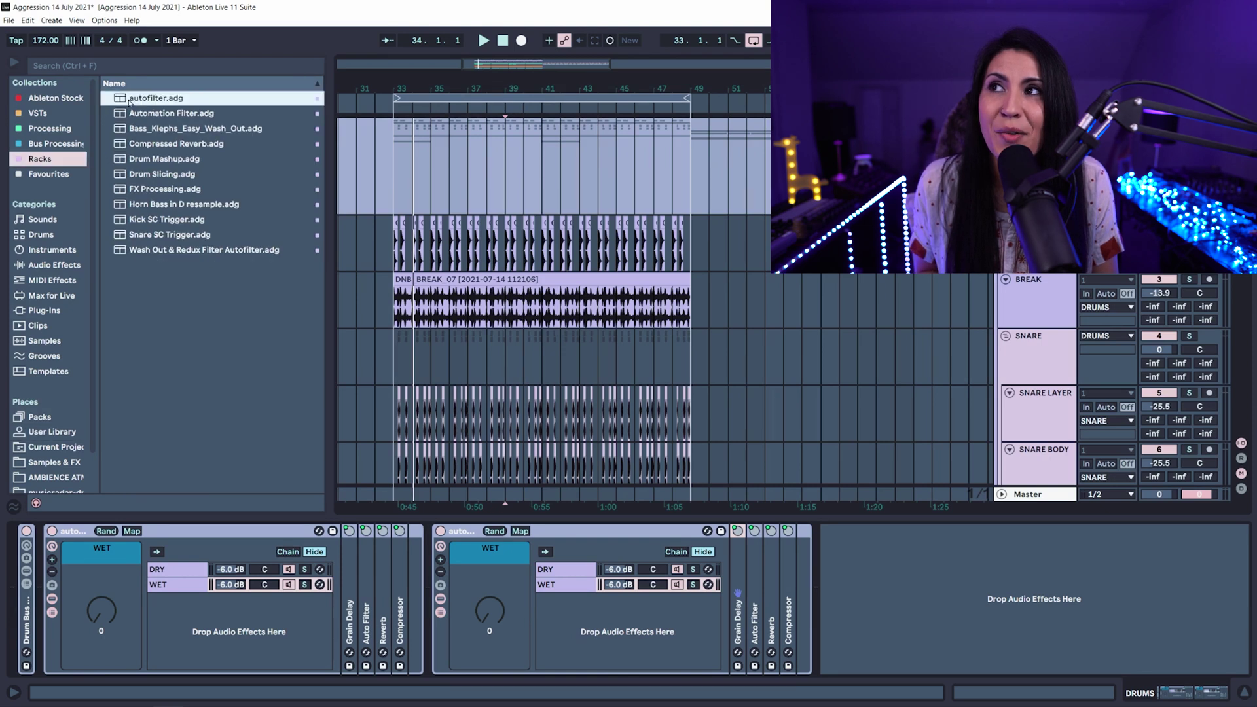